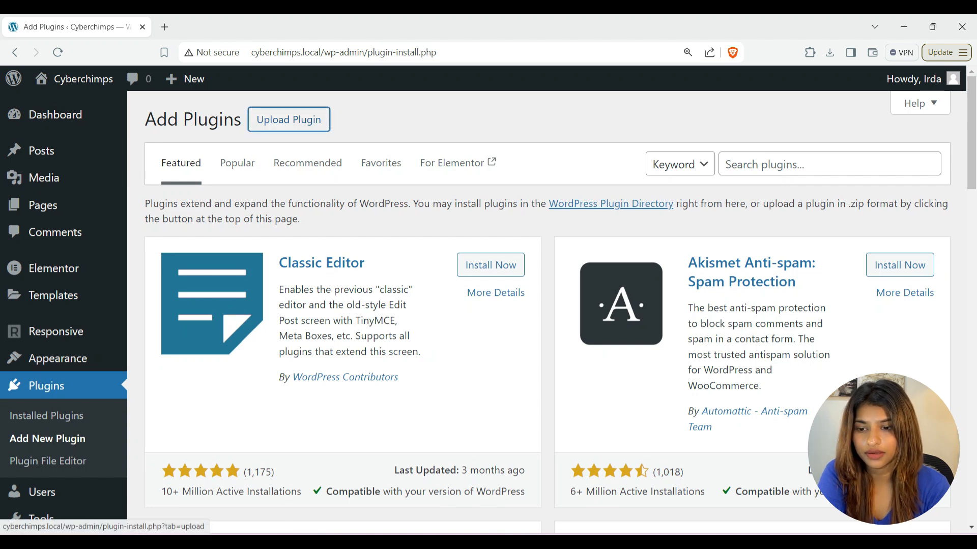
Upload responsive-addons-for-elementor.1.5.0.zip from the recent downloads as a plugin, then install and activate it.
{"action": "left_click", "coordinate": [289, 120]}
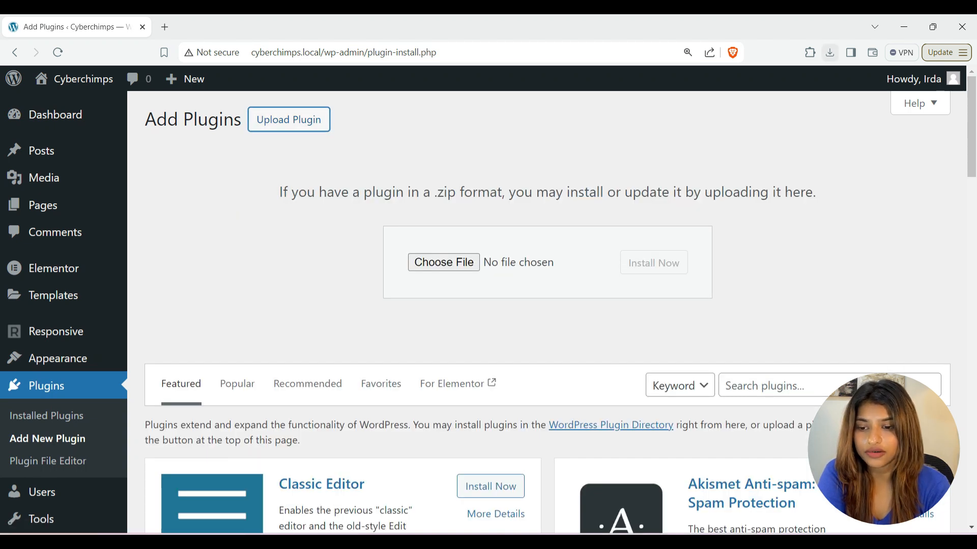
{"action": "left_click", "coordinate": [830, 52]}
{"action": "left_click_drag", "start_coordinate": [722, 110], "coordinate": [443, 262]}
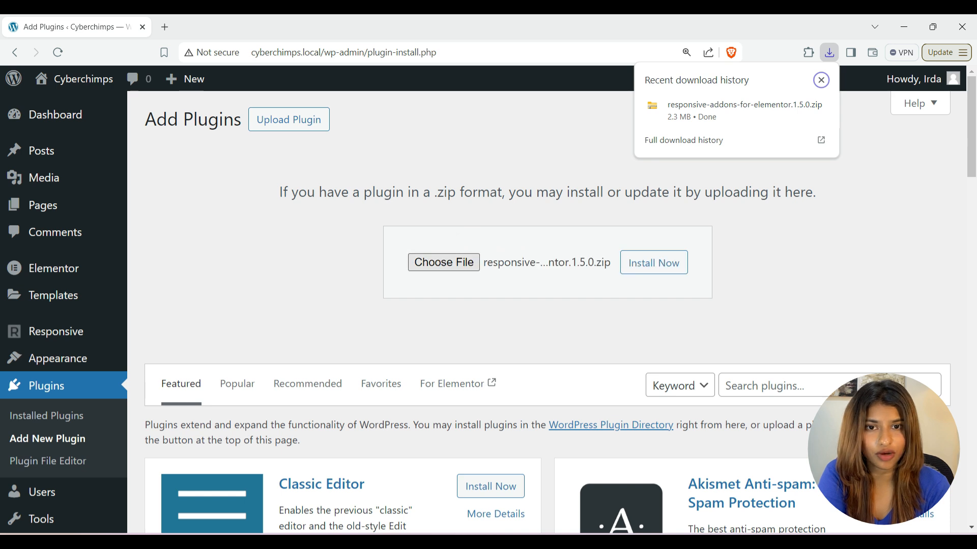
{"action": "left_click", "coordinate": [653, 263]}
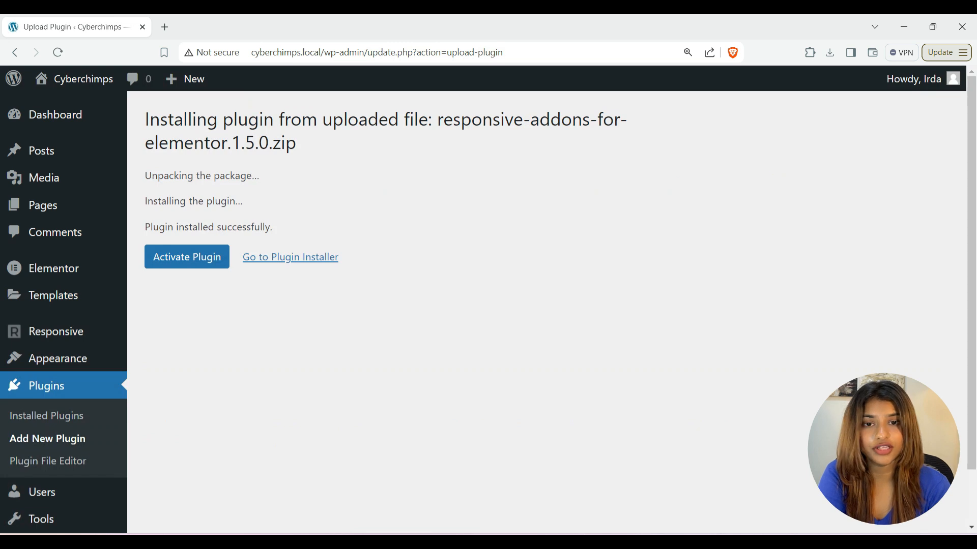
{"action": "left_click", "coordinate": [187, 256]}
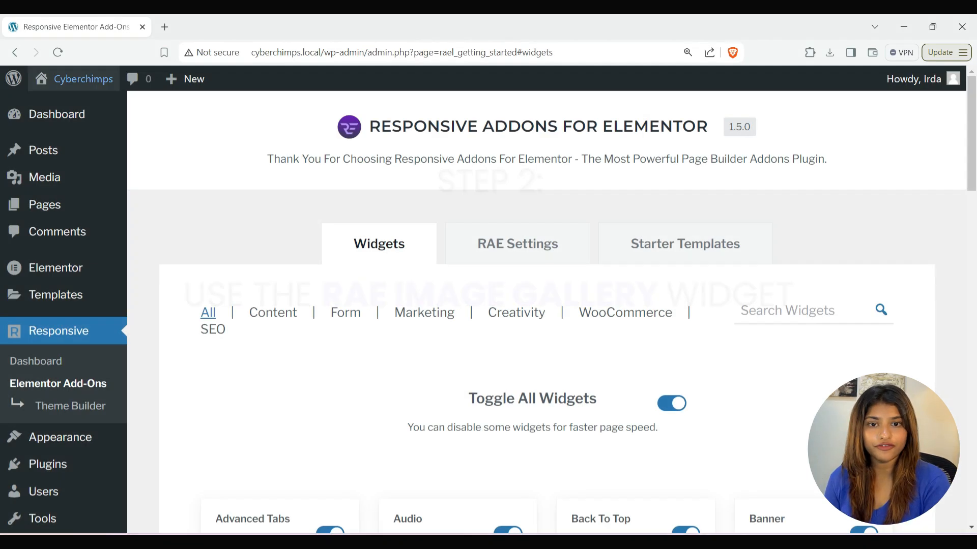
Visit the site in a new tab and open its Image Gallery page for editing with Elementor.
{"action": "mouse_move", "coordinate": [76, 79]}
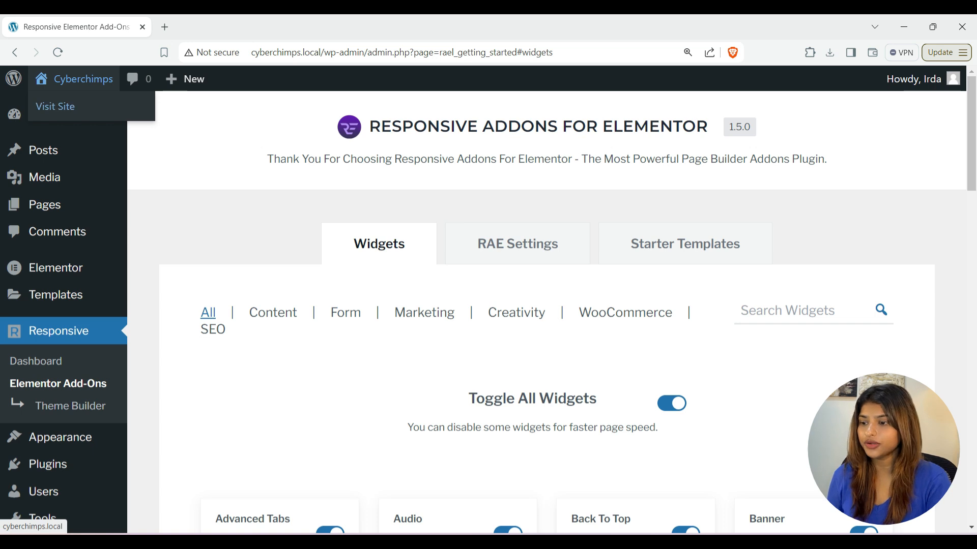
{"action": "left_click", "coordinate": [55, 106], "text": "ctrl"}
{"action": "left_click", "coordinate": [224, 27]}
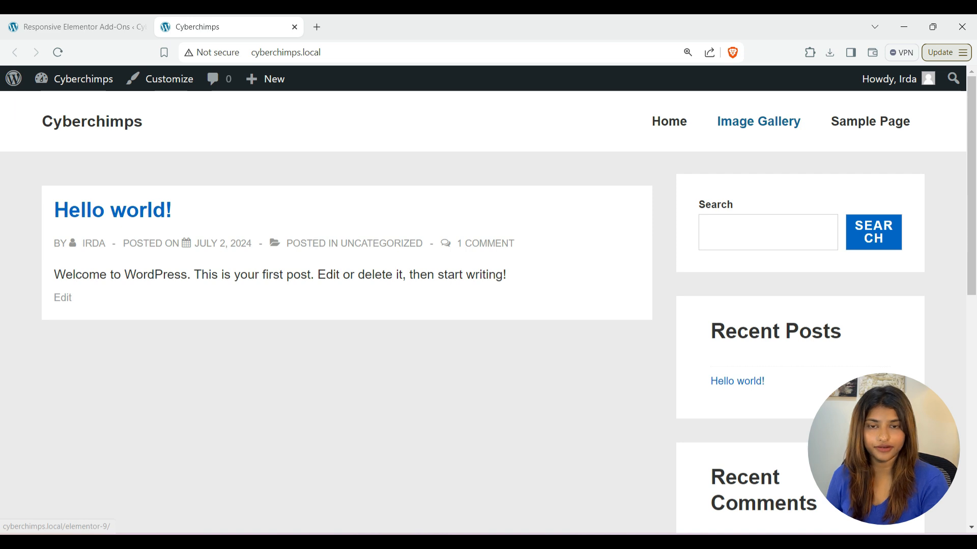
{"action": "left_click", "coordinate": [757, 121]}
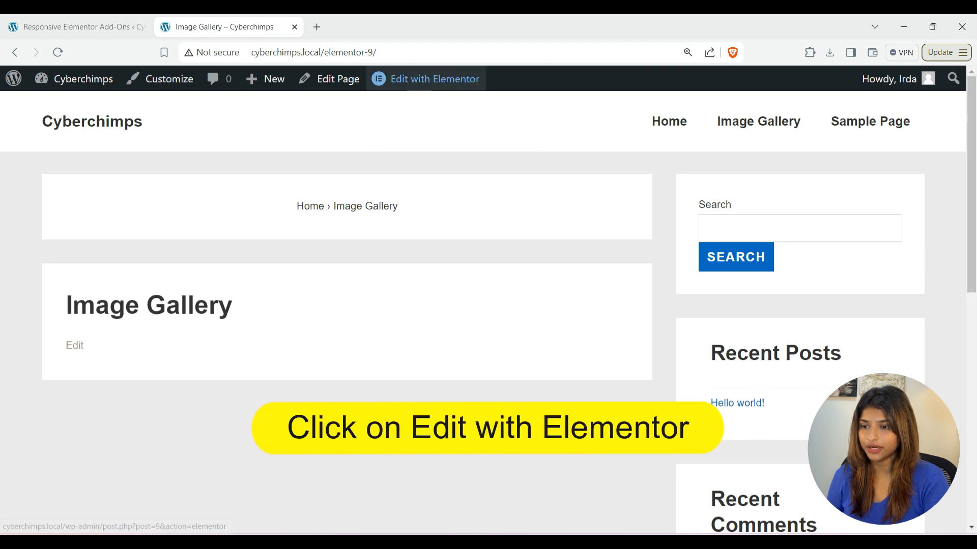
{"action": "left_click", "coordinate": [427, 79]}
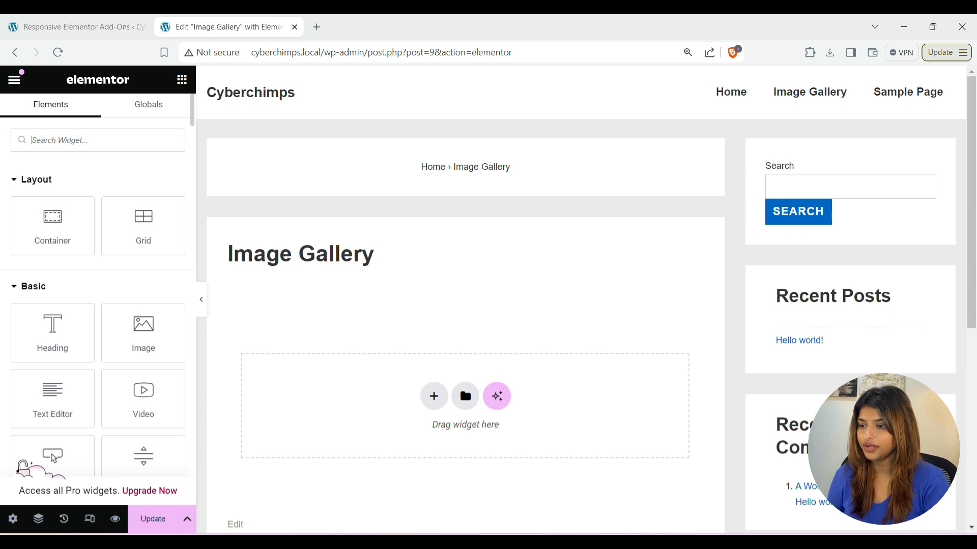
Add the RAE Image Gallery widget to the empty drop area of the Image Gallery page.
{"action": "scroll", "coordinate": [98, 305], "scroll_direction": "down", "scroll_amount": 10}
{"action": "scroll", "coordinate": [21, 464], "scroll_direction": "down", "scroll_amount": 15}
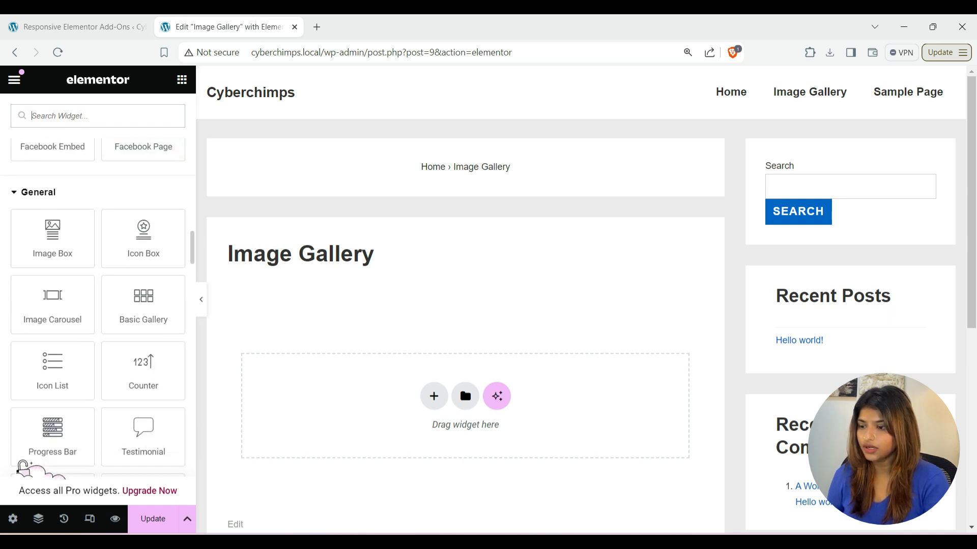
{"action": "scroll", "coordinate": [21, 466], "scroll_direction": "down", "scroll_amount": 4}
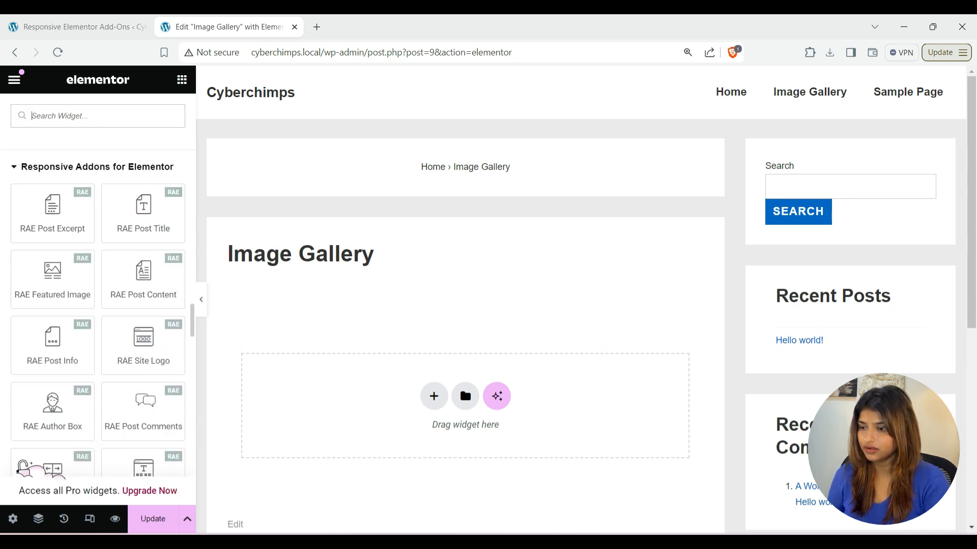
{"action": "scroll", "coordinate": [21, 465], "scroll_direction": "down", "scroll_amount": 15}
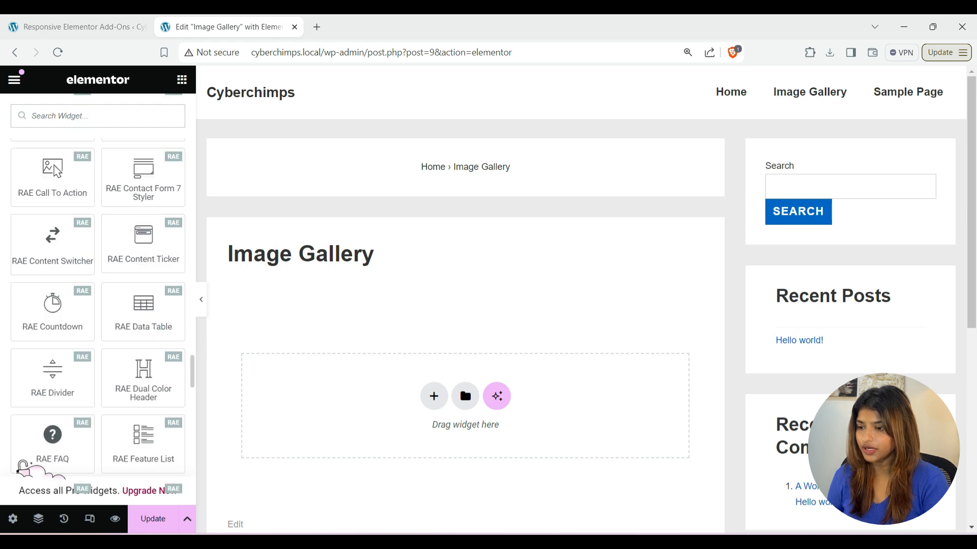
{"action": "scroll", "coordinate": [22, 465], "scroll_direction": "down", "scroll_amount": 1}
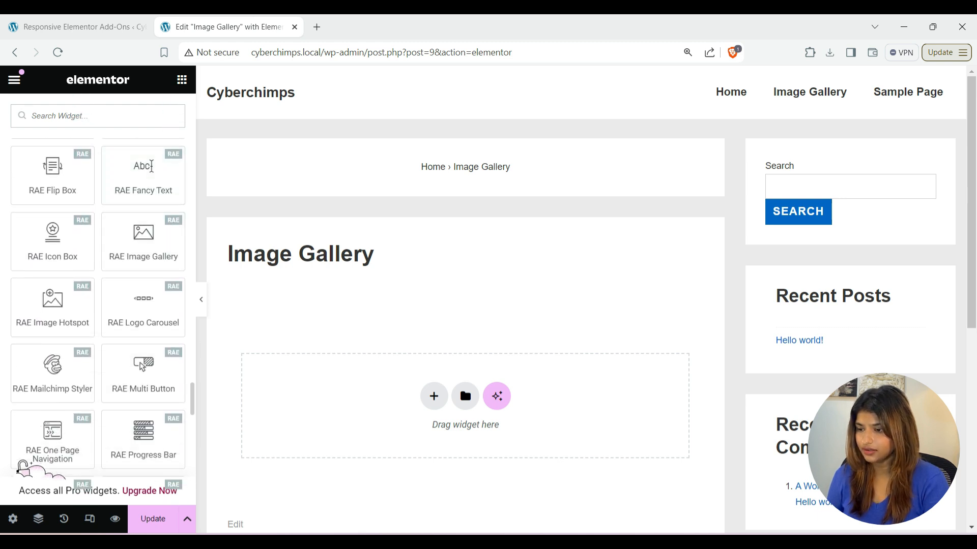
{"action": "left_click_drag", "start_coordinate": [143, 241], "coordinate": [425, 391]}
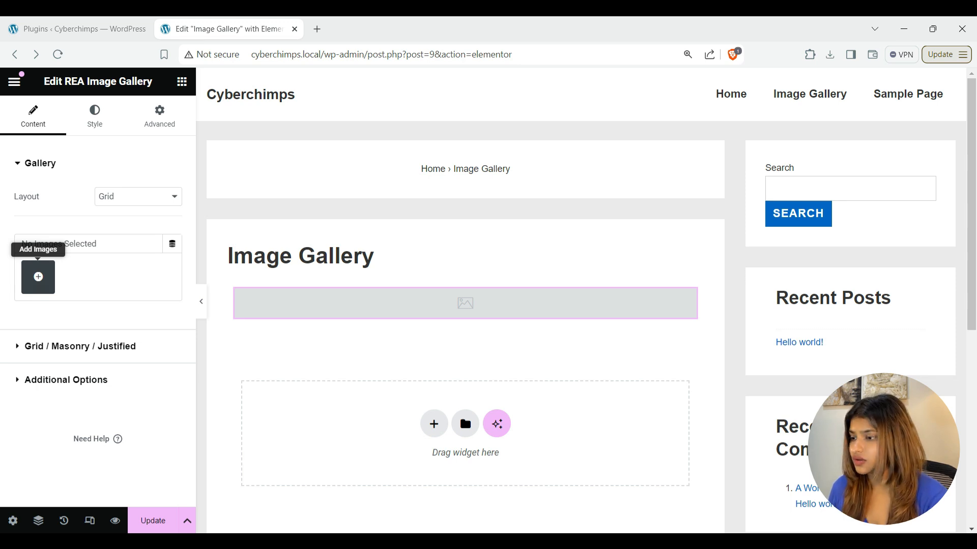
Select all 27 images in the media library for the widget and insert them as a new gallery.
{"action": "left_click", "coordinate": [38, 278]}
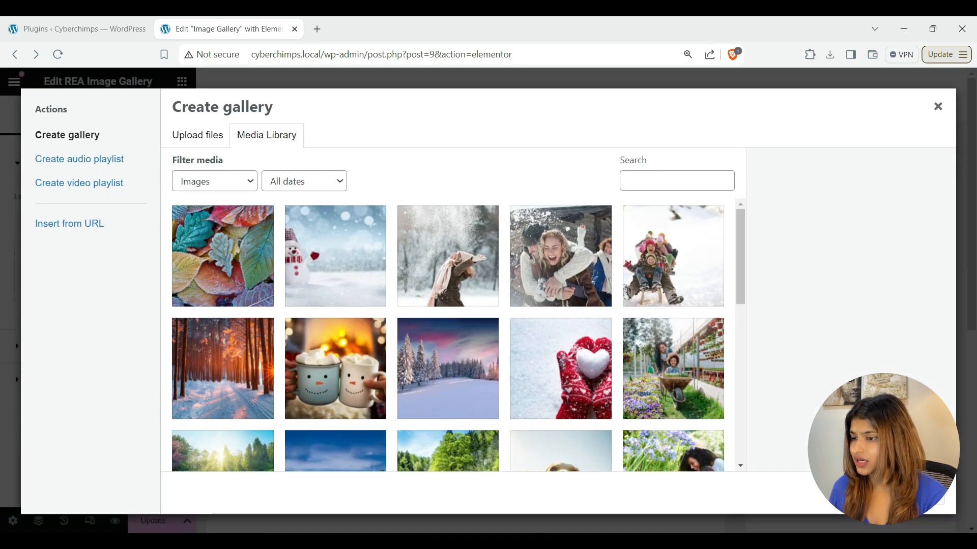
{"action": "left_click", "coordinate": [222, 256]}
{"action": "left_click", "coordinate": [335, 256]}
{"action": "left_click", "coordinate": [448, 256]}
{"action": "left_click", "coordinate": [560, 256]}
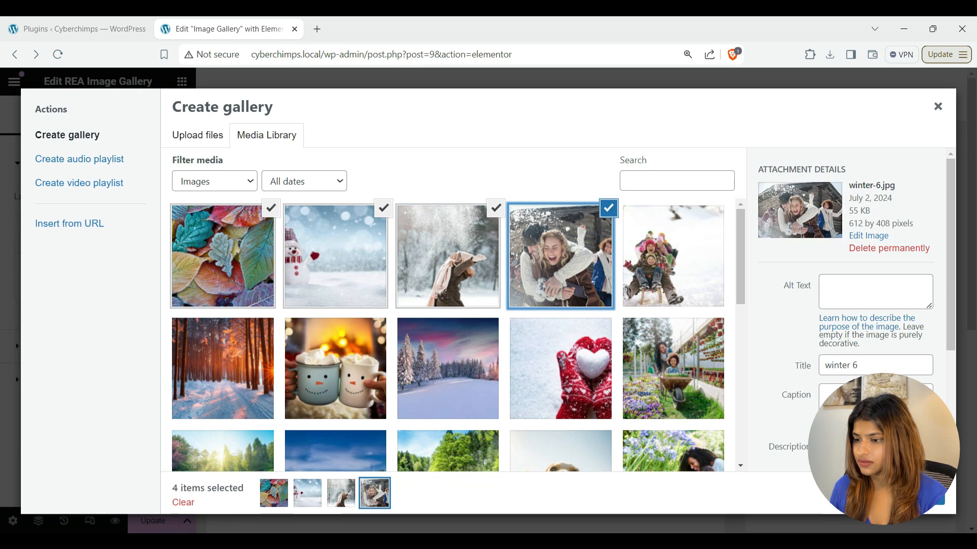
{"action": "left_click", "coordinate": [672, 256]}
{"action": "left_click", "coordinate": [673, 369]}
{"action": "left_click", "coordinate": [561, 369]}
{"action": "left_click", "coordinate": [447, 369]}
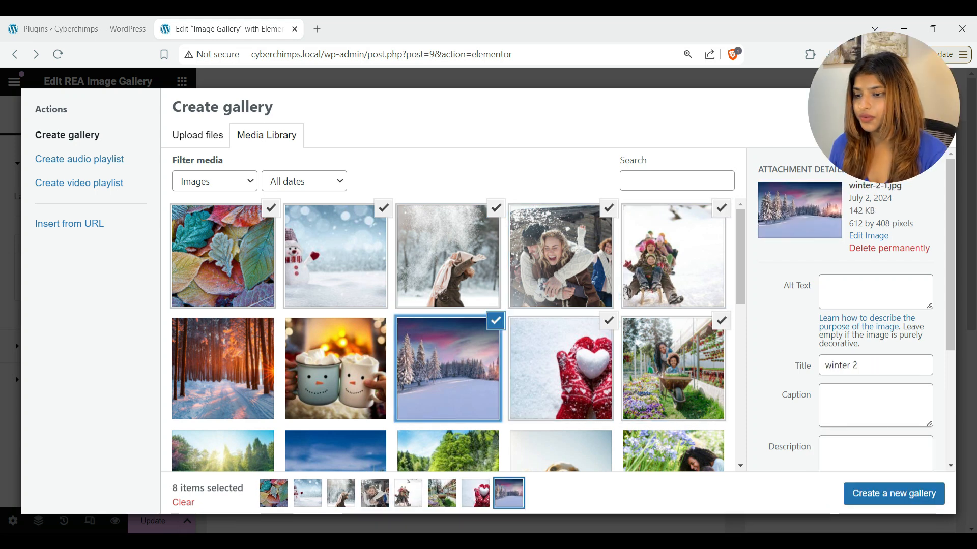
{"action": "left_click", "coordinate": [335, 369]}
{"action": "left_click", "coordinate": [223, 369]}
{"action": "left_click", "coordinate": [223, 450]}
{"action": "left_click", "coordinate": [335, 450]}
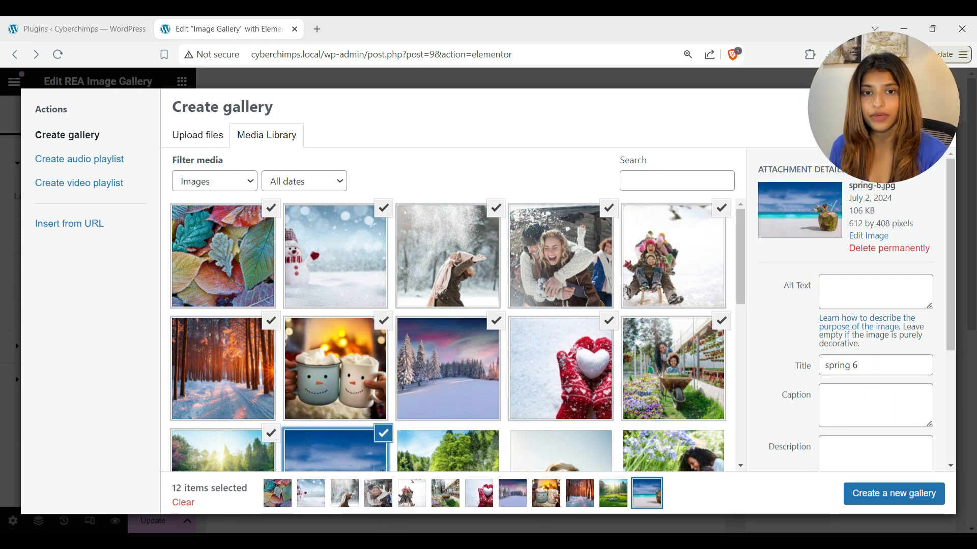
{"action": "left_click", "coordinate": [448, 450]}
{"action": "left_click", "coordinate": [560, 451]}
{"action": "left_click", "coordinate": [673, 450]}
{"action": "scroll", "coordinate": [673, 356], "scroll_direction": "down", "scroll_amount": 5}
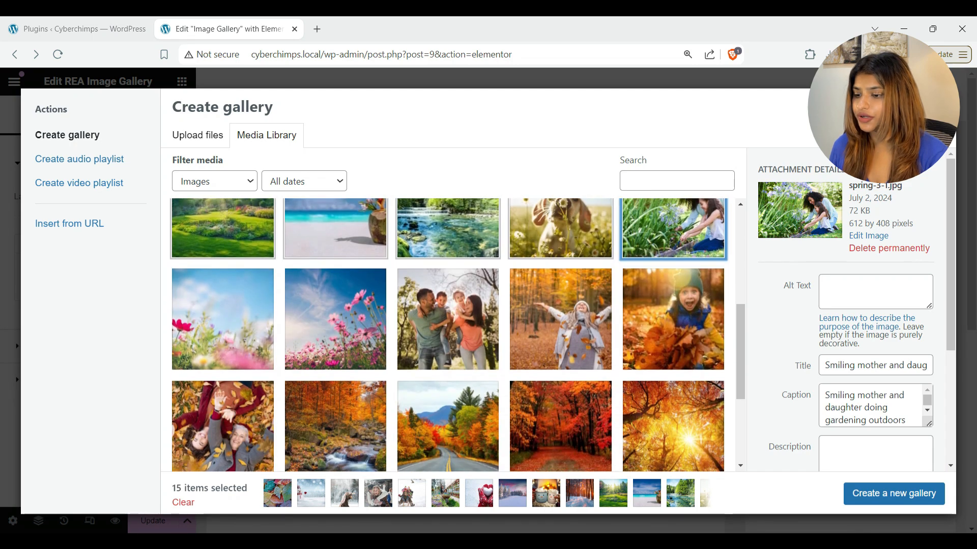
{"action": "left_click", "coordinate": [673, 318]}
{"action": "left_click", "coordinate": [673, 426]}
{"action": "left_click", "coordinate": [561, 426]}
{"action": "left_click", "coordinate": [448, 426]}
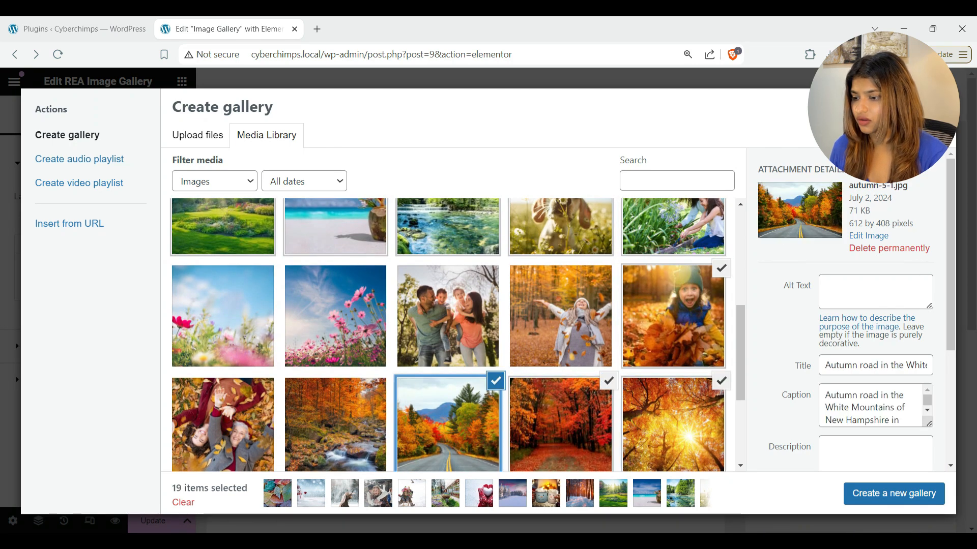
{"action": "left_click", "coordinate": [335, 426]}
{"action": "left_click", "coordinate": [223, 427]}
{"action": "left_click", "coordinate": [223, 315]}
{"action": "left_click", "coordinate": [335, 315]}
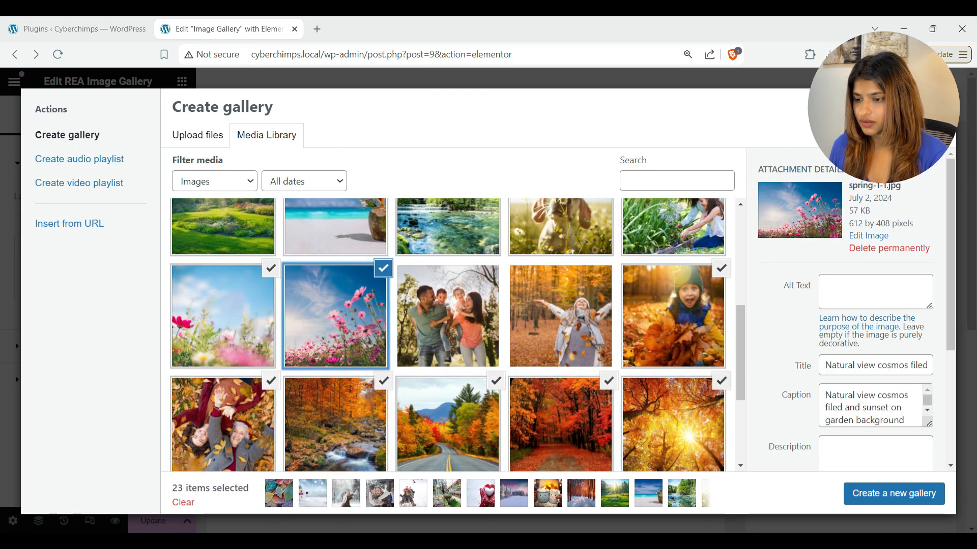
{"action": "left_click", "coordinate": [448, 315]}
{"action": "left_click", "coordinate": [560, 315]}
{"action": "scroll", "coordinate": [448, 336], "scroll_direction": "down", "scroll_amount": 3}
{"action": "left_click", "coordinate": [335, 368]}
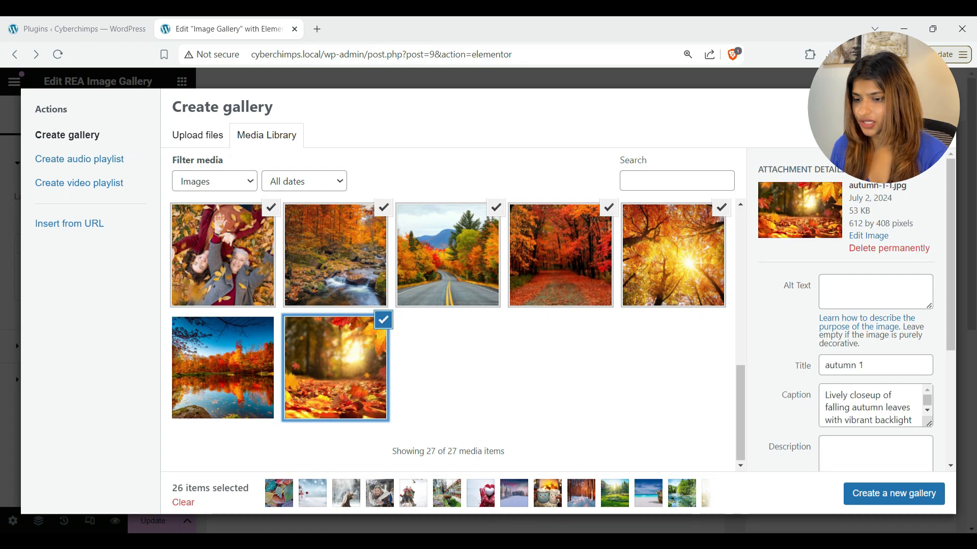
{"action": "left_click", "coordinate": [223, 368]}
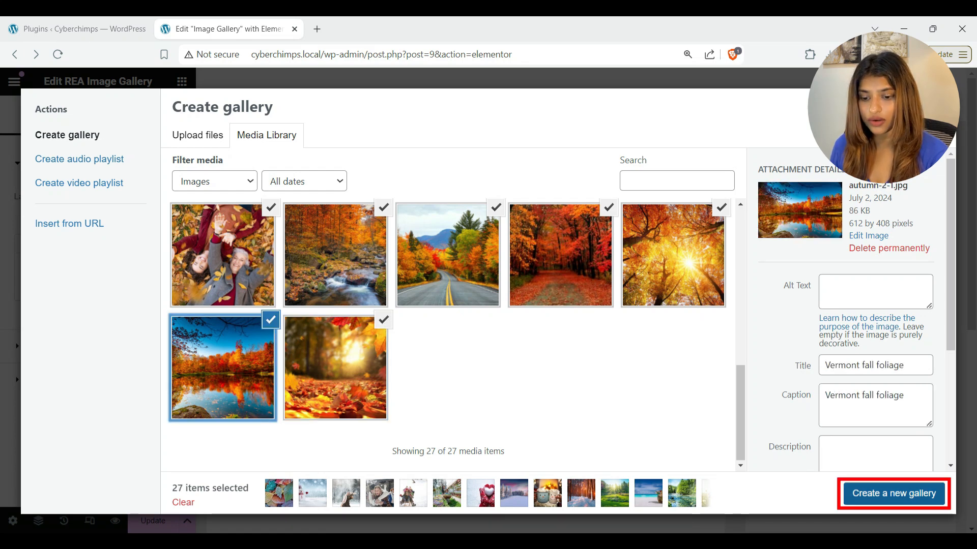
{"action": "left_click", "coordinate": [894, 493]}
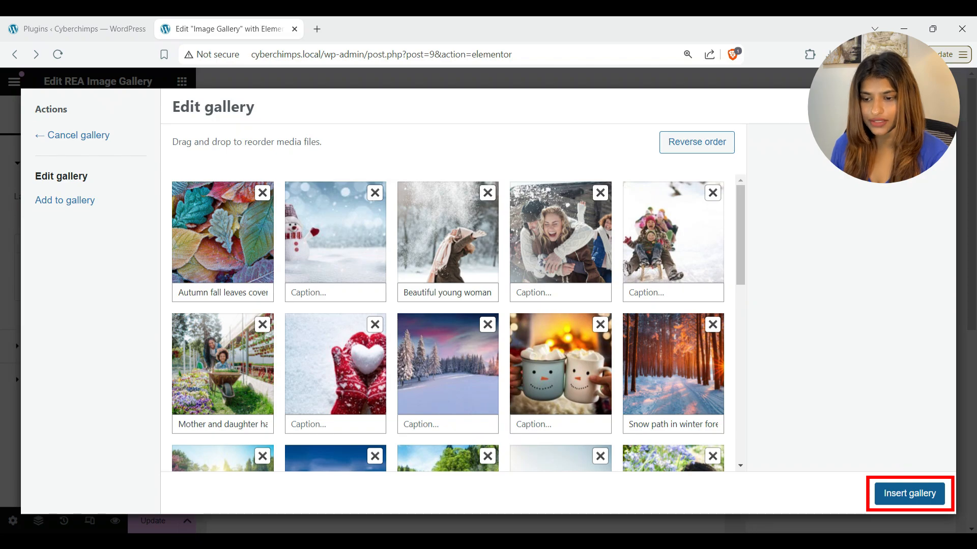
{"action": "left_click", "coordinate": [908, 494]}
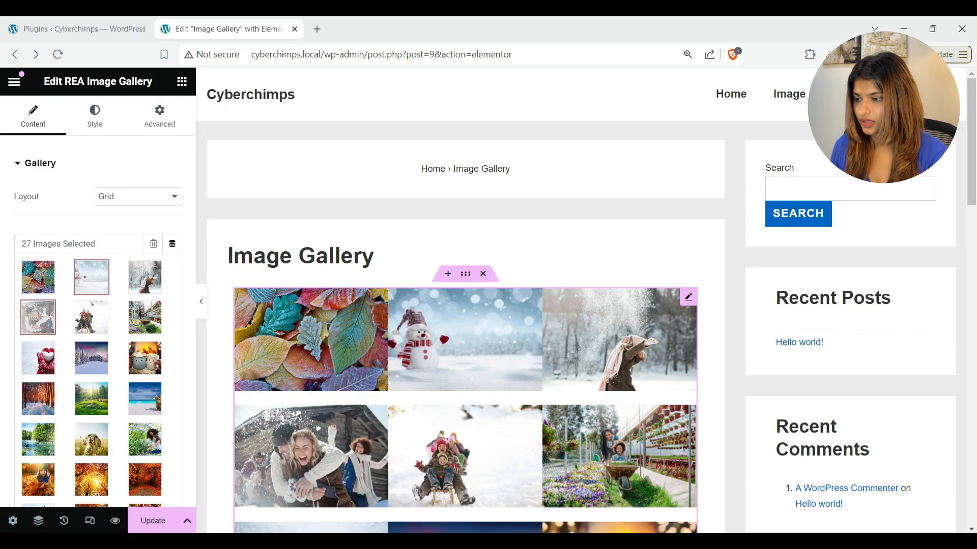
Look through the inserted gallery and try the Grid and Masonry layouts on it.
{"action": "scroll", "coordinate": [465, 300], "scroll_direction": "down", "scroll_amount": 6}
{"action": "scroll", "coordinate": [466, 300], "scroll_direction": "down", "scroll_amount": 10}
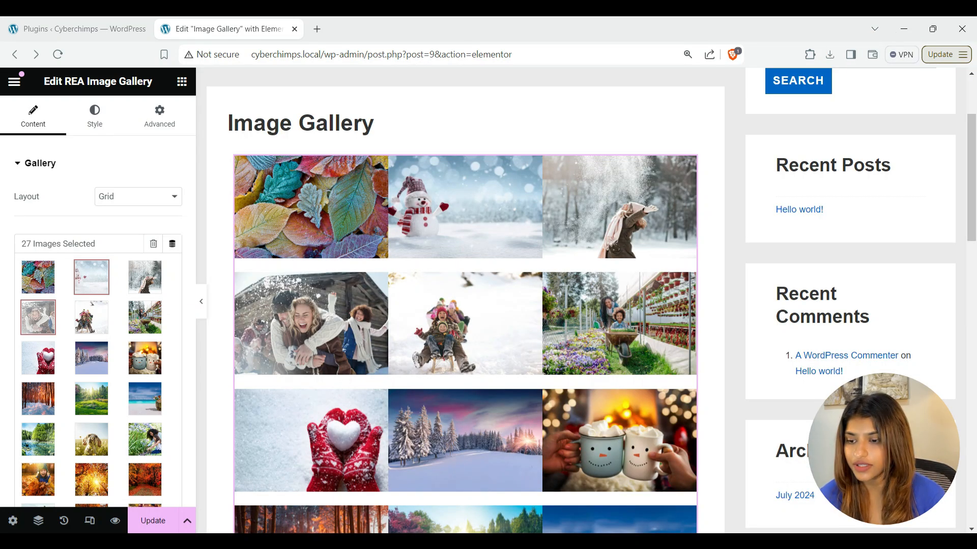
{"action": "left_click", "coordinate": [138, 197]}
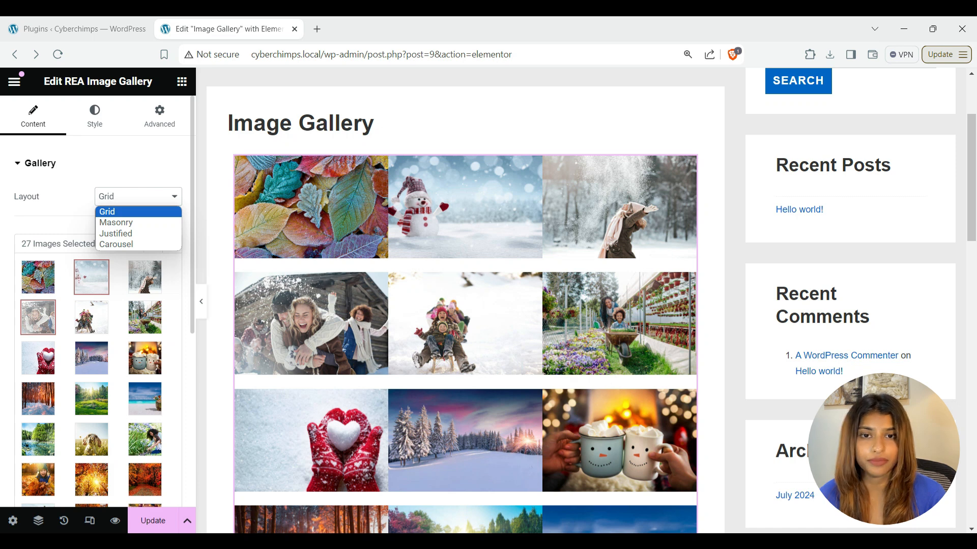
{"action": "left_click", "coordinate": [138, 211]}
{"action": "left_click", "coordinate": [138, 197]}
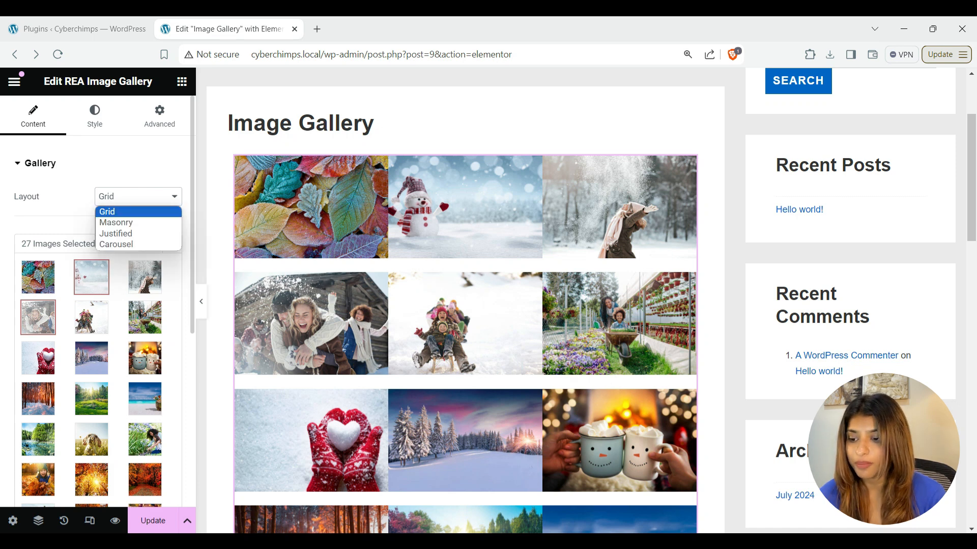
{"action": "left_click", "coordinate": [138, 223]}
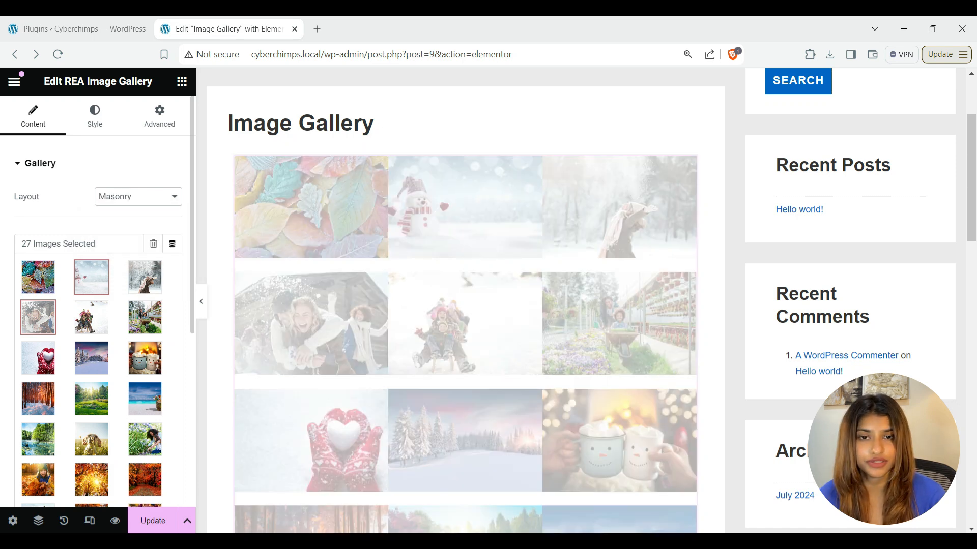
Try the Justified layout and the Carousel layout on the image gallery.
{"action": "left_click", "coordinate": [138, 197]}
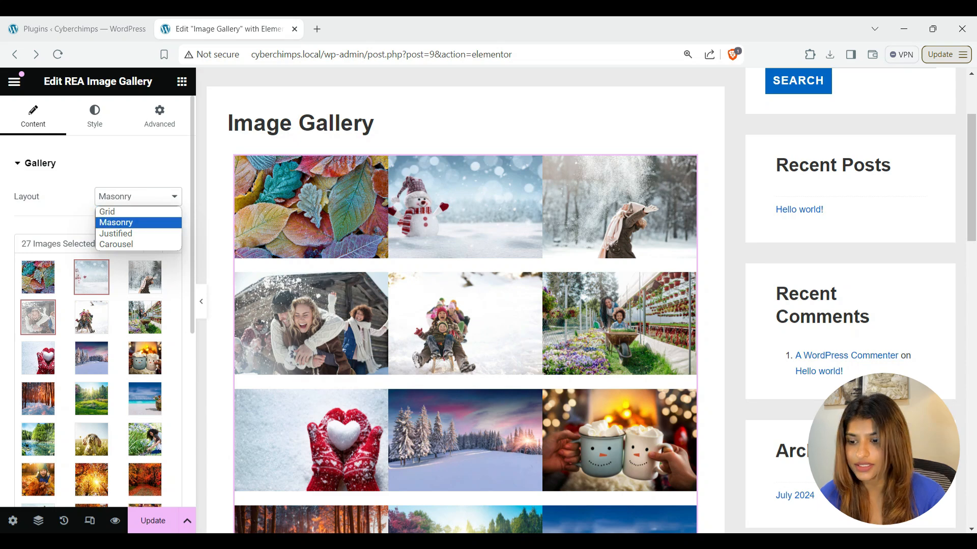
{"action": "left_click", "coordinate": [116, 234]}
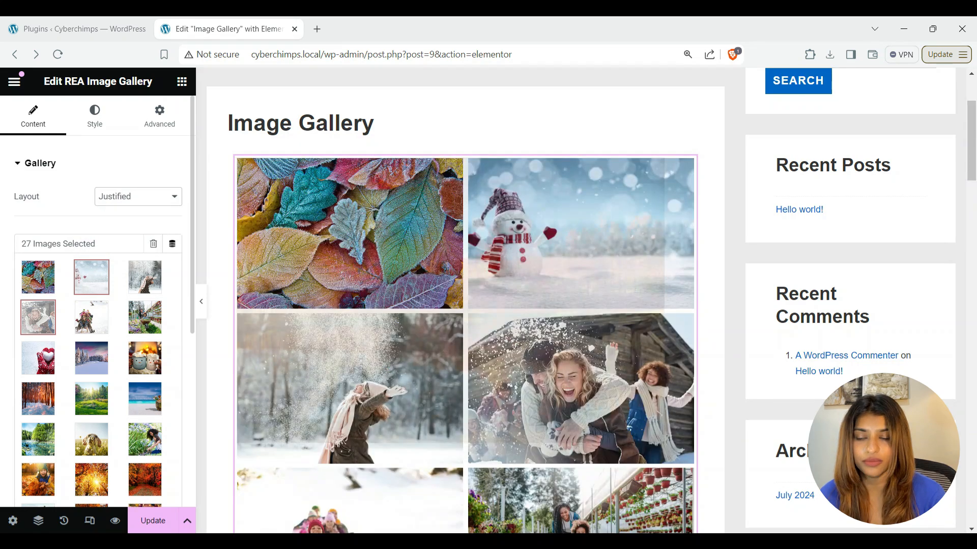
{"action": "scroll", "coordinate": [466, 300], "scroll_direction": "down", "scroll_amount": 5}
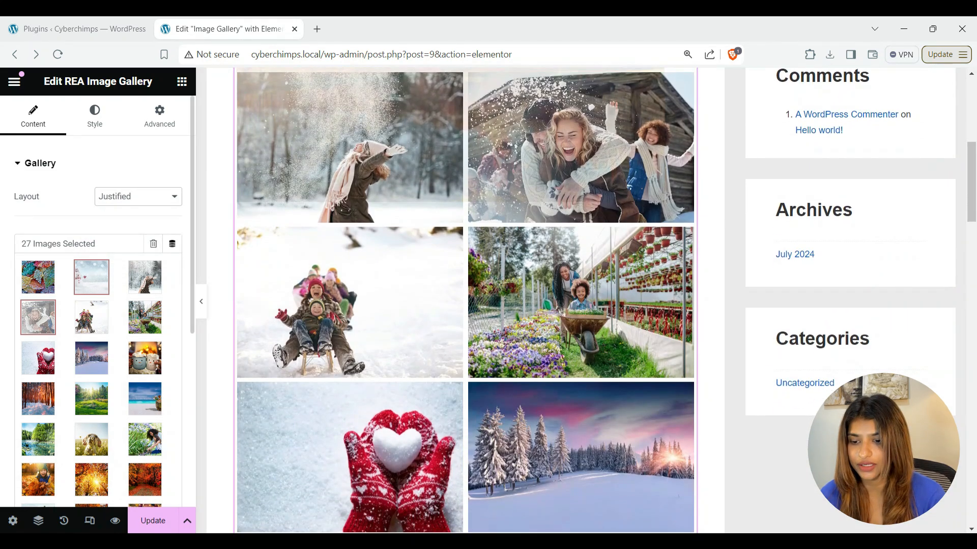
{"action": "left_click", "coordinate": [138, 196]}
{"action": "left_click", "coordinate": [116, 245]}
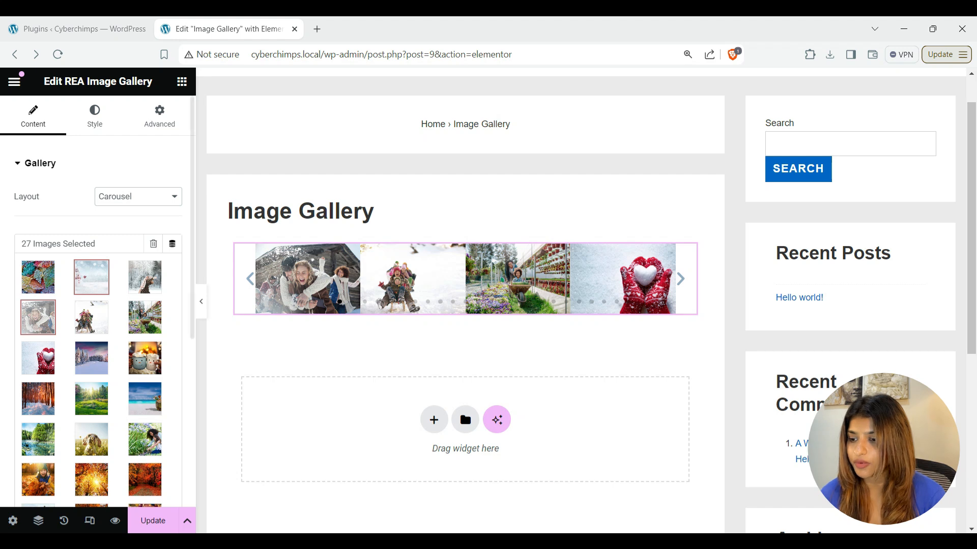
Set the image gallery's layout to Justified and collapse the Gallery settings section.
{"action": "left_click", "coordinate": [138, 197]}
{"action": "key", "text": "Up"}
{"action": "key", "text": "Return"}
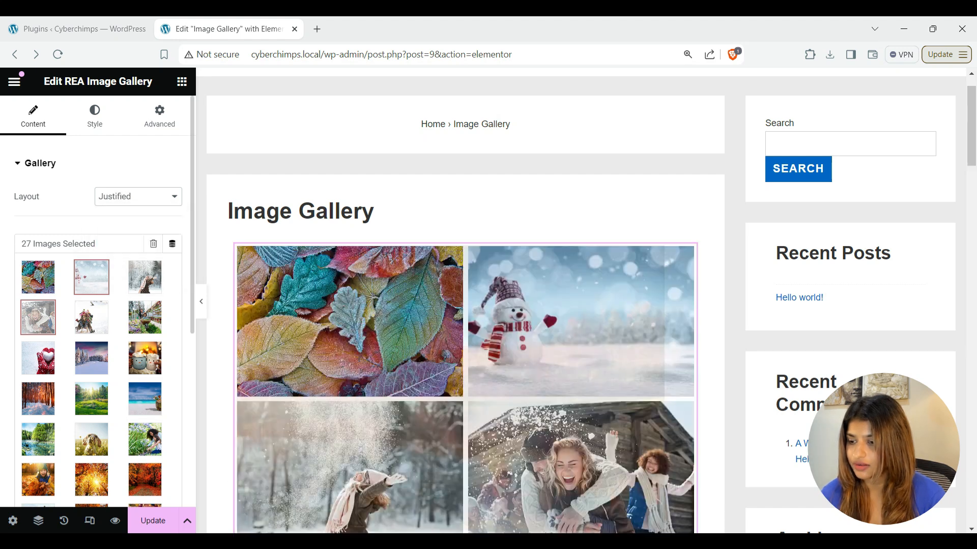
{"action": "scroll", "coordinate": [98, 305], "scroll_direction": "down", "scroll_amount": 1}
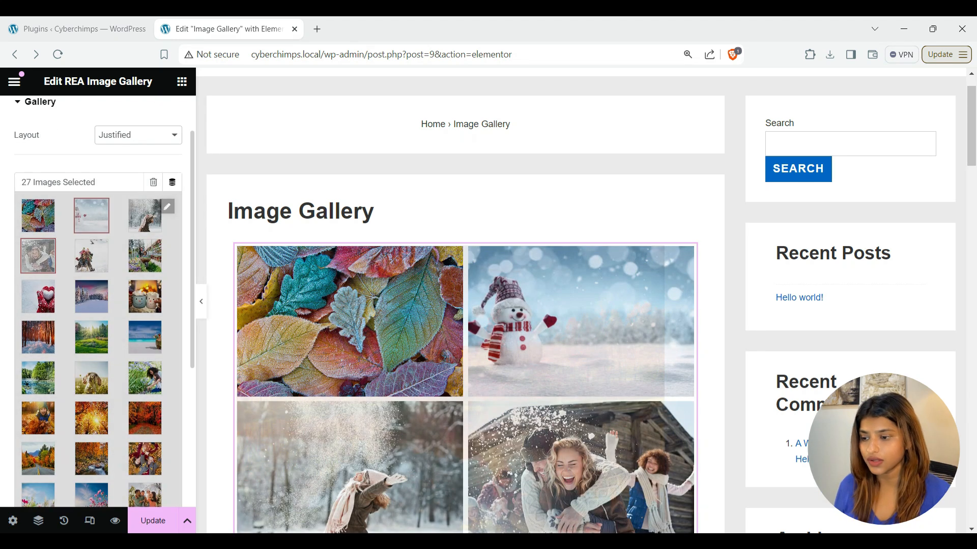
{"action": "left_click", "coordinate": [40, 101]}
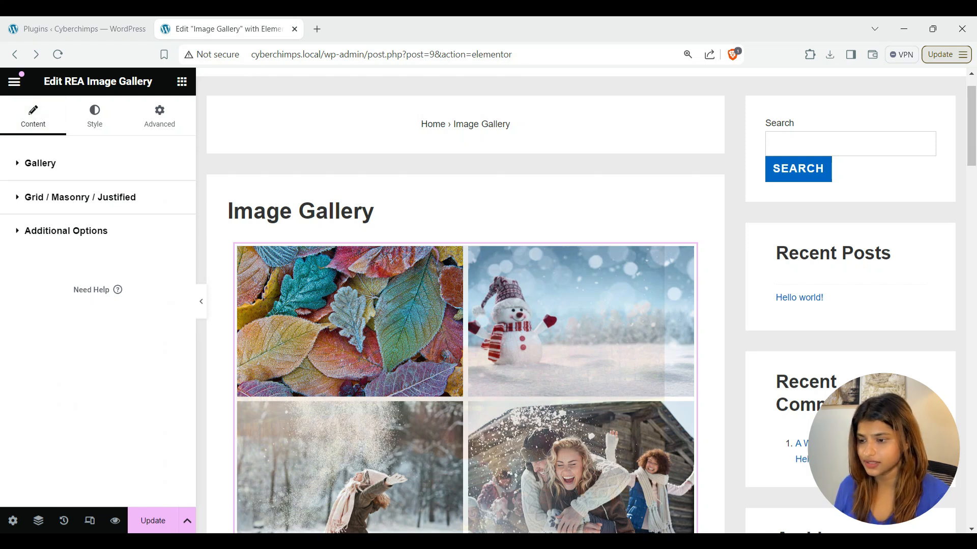
Reduce the gallery's row height to 106 and try the No Justify and Justify options for the last row.
{"action": "left_click", "coordinate": [80, 197]}
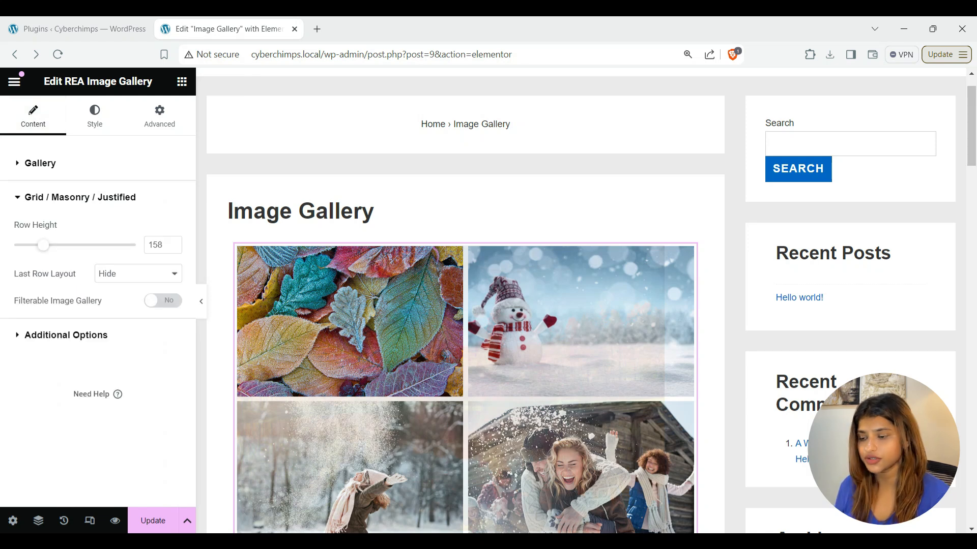
{"action": "left_click_drag", "start_coordinate": [43, 246], "coordinate": [29, 245]}
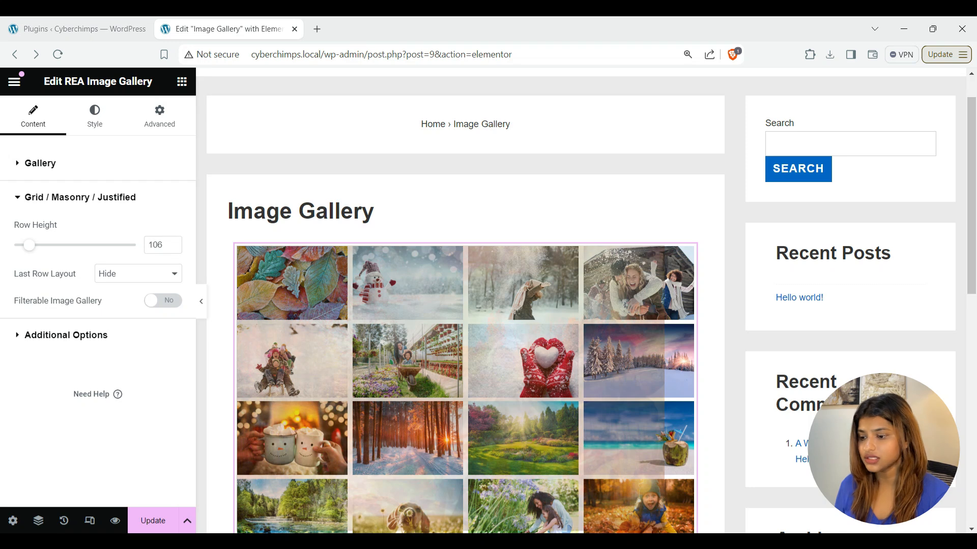
{"action": "left_click", "coordinate": [139, 273]}
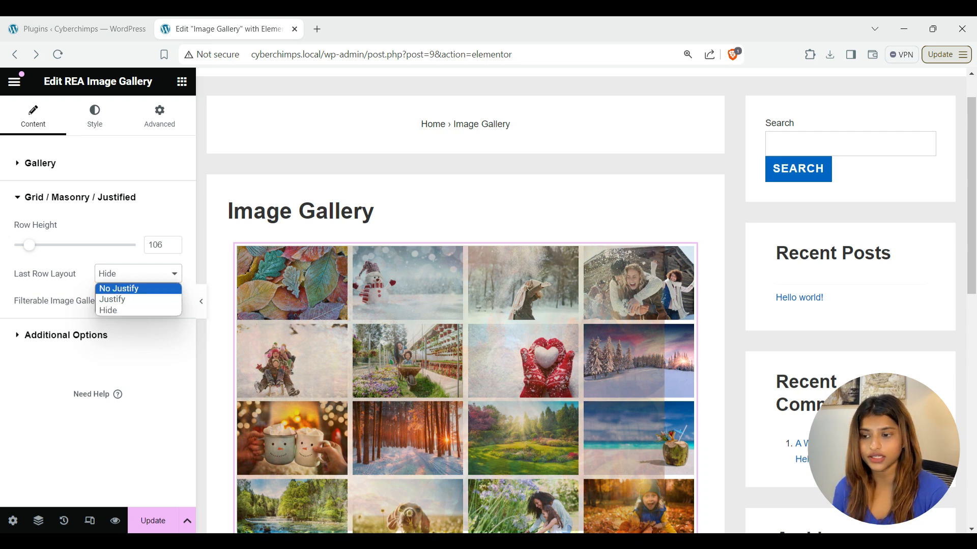
{"action": "left_click", "coordinate": [118, 289]}
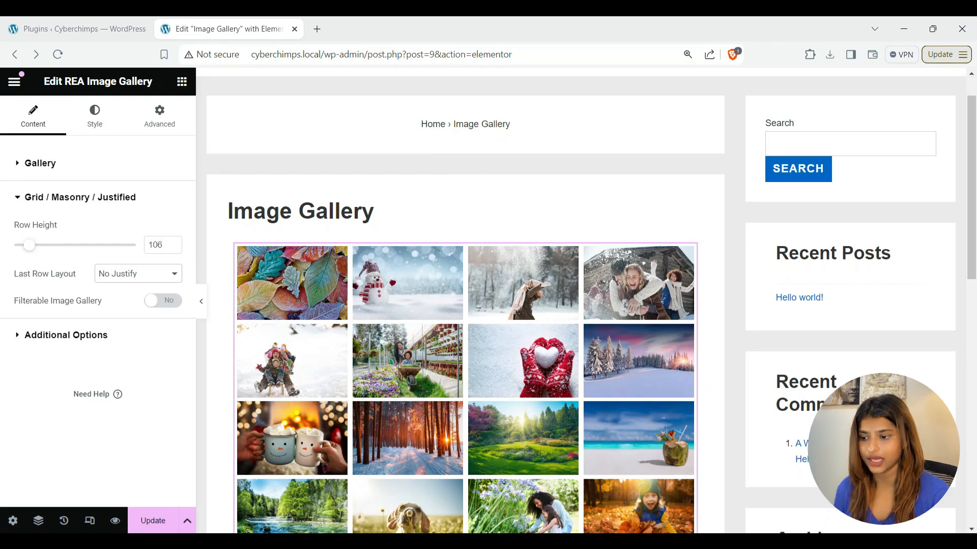
{"action": "left_click", "coordinate": [138, 273]}
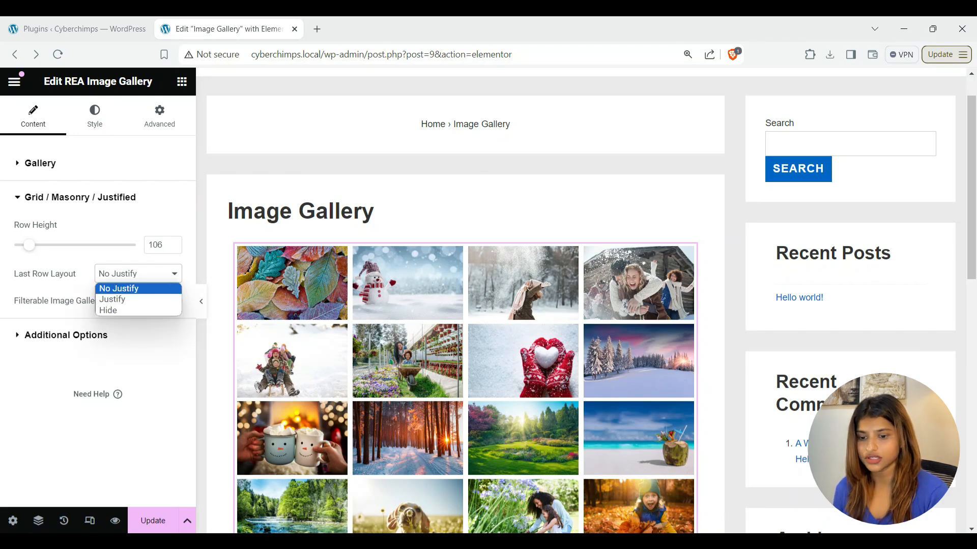
{"action": "left_click", "coordinate": [112, 299]}
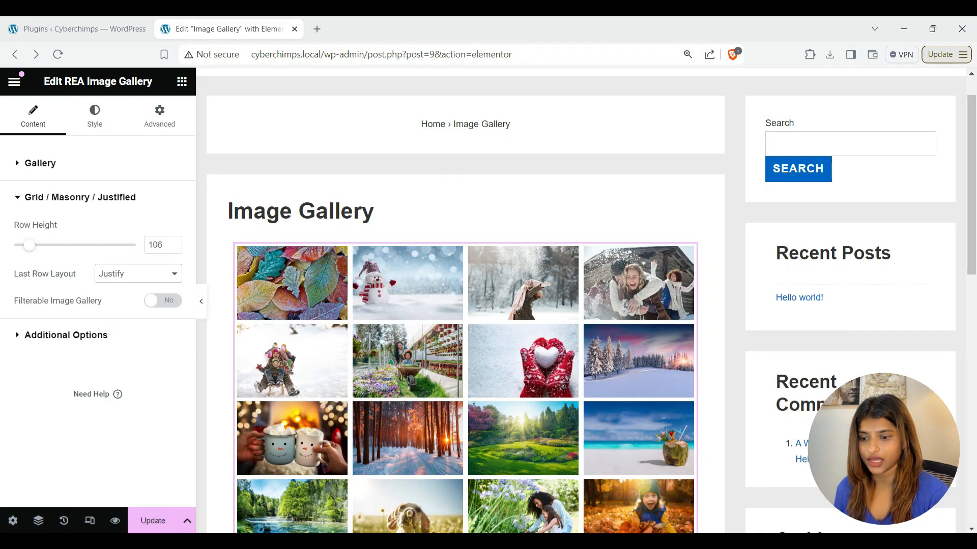
{"action": "scroll", "coordinate": [464, 300], "scroll_direction": "down", "scroll_amount": 10}
{"action": "scroll", "coordinate": [464, 300], "scroll_direction": "up", "scroll_amount": 2}
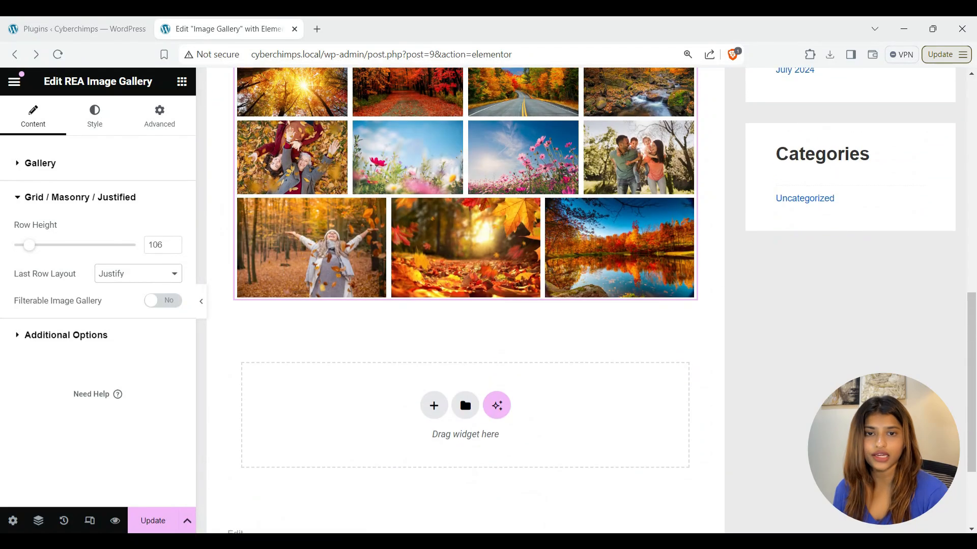
Set the gallery's last row layout to Hide and its row height to 140.
{"action": "left_click", "coordinate": [138, 273]}
{"action": "left_click", "coordinate": [112, 311]}
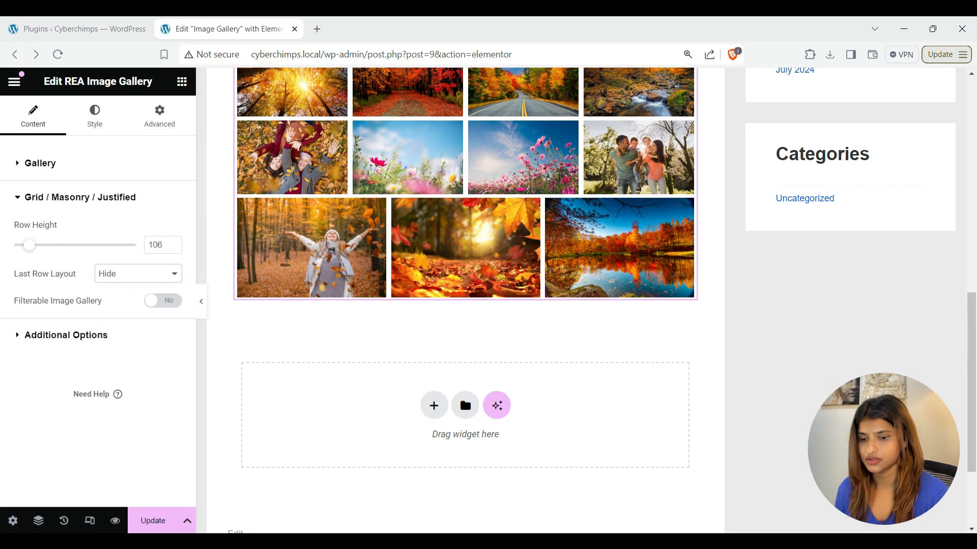
{"action": "scroll", "coordinate": [463, 300], "scroll_direction": "up", "scroll_amount": 2}
{"action": "key", "text": "BackSpace"}
{"action": "key", "text": "BackSpace"}
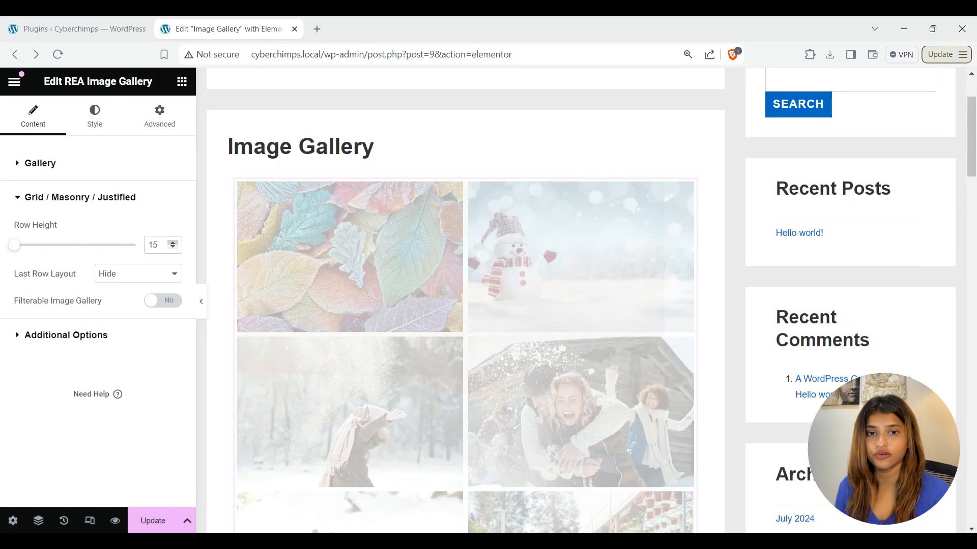
{"action": "type", "text": "40"}
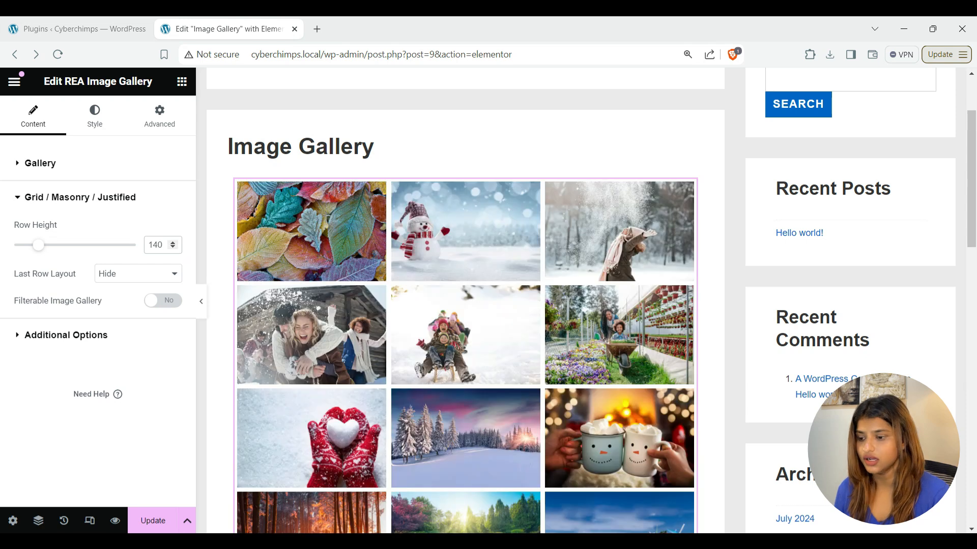
{"action": "scroll", "coordinate": [464, 276], "scroll_direction": "down", "scroll_amount": 1}
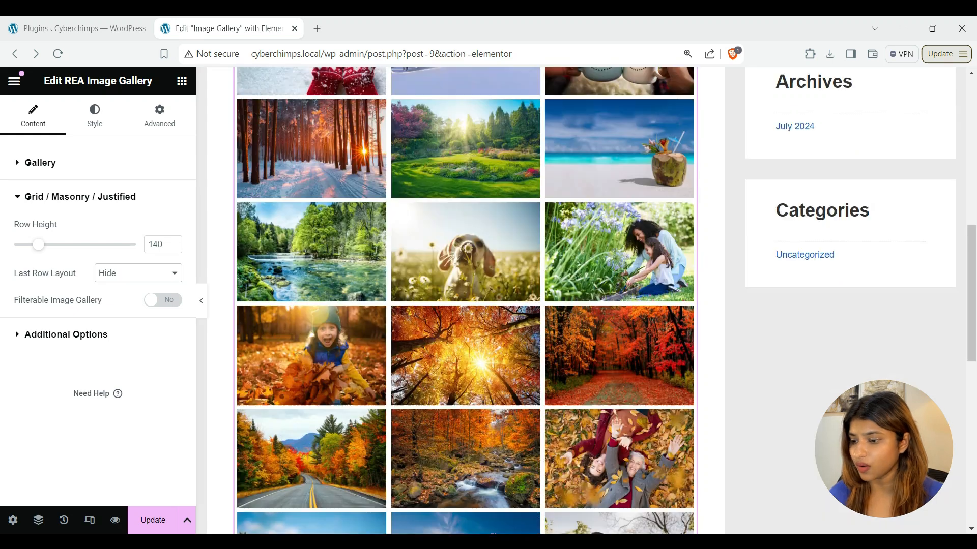
Enable the Filterable Image Gallery option and change the "All" tab label to xyz.
{"action": "left_click", "coordinate": [163, 300]}
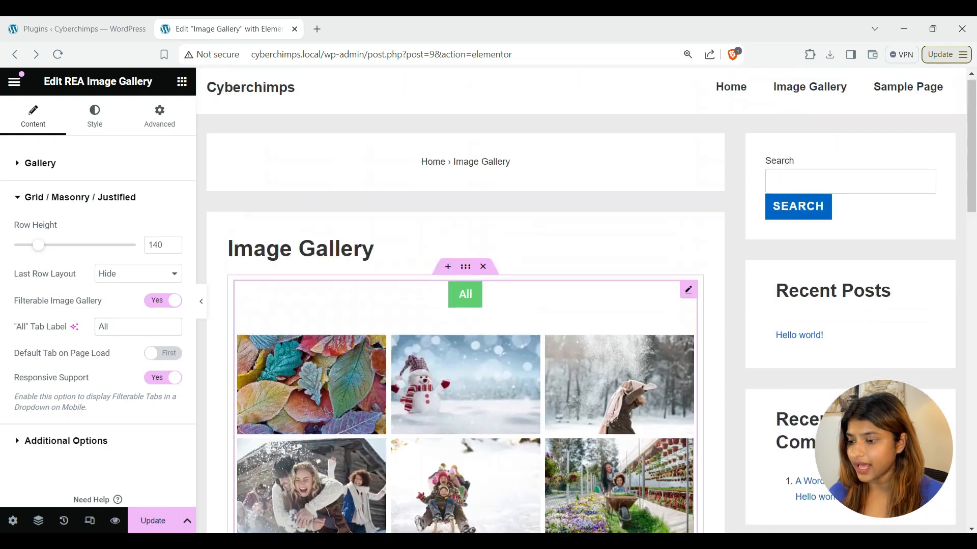
{"action": "key", "text": "BackSpace"}
{"action": "key", "text": "BackSpace"}
{"action": "key", "text": "BackSpace"}
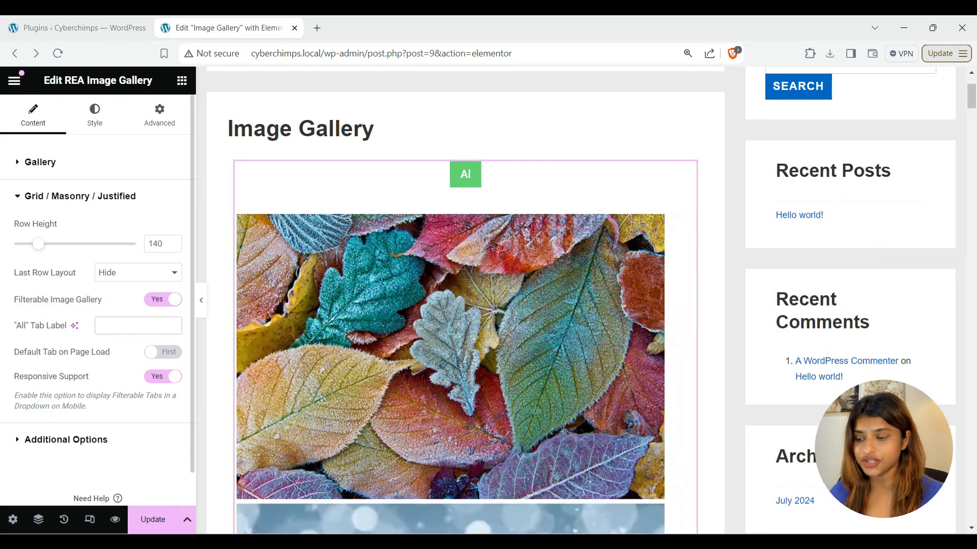
{"action": "type", "text": "xyz"}
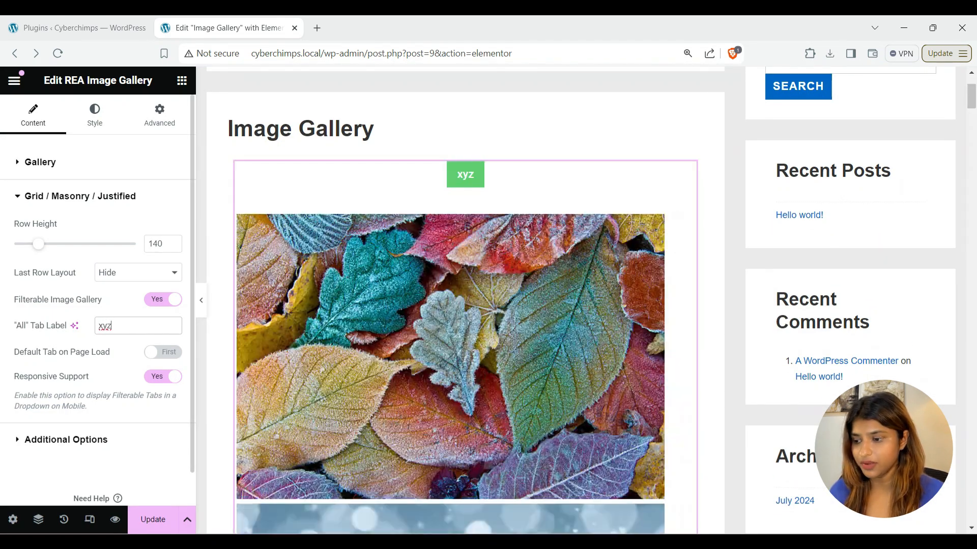
Restore the "All" tab label to All.
{"action": "key", "text": "BackSpace"}
{"action": "key", "text": "BackSpace"}
{"action": "type", "text": "All"}
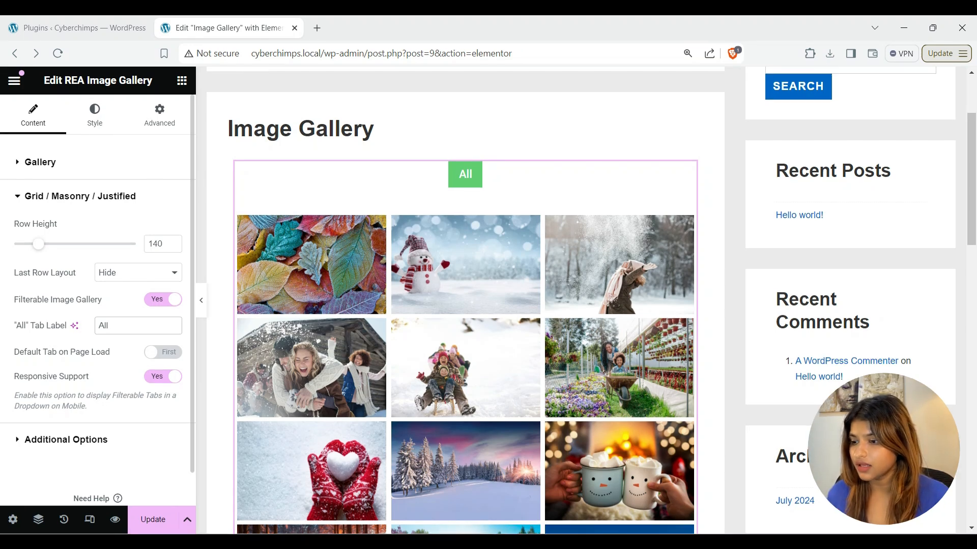
Open the selected images for editing and assign the REA category Winter to the frosted autumn leaves image.
{"action": "left_click", "coordinate": [40, 162]}
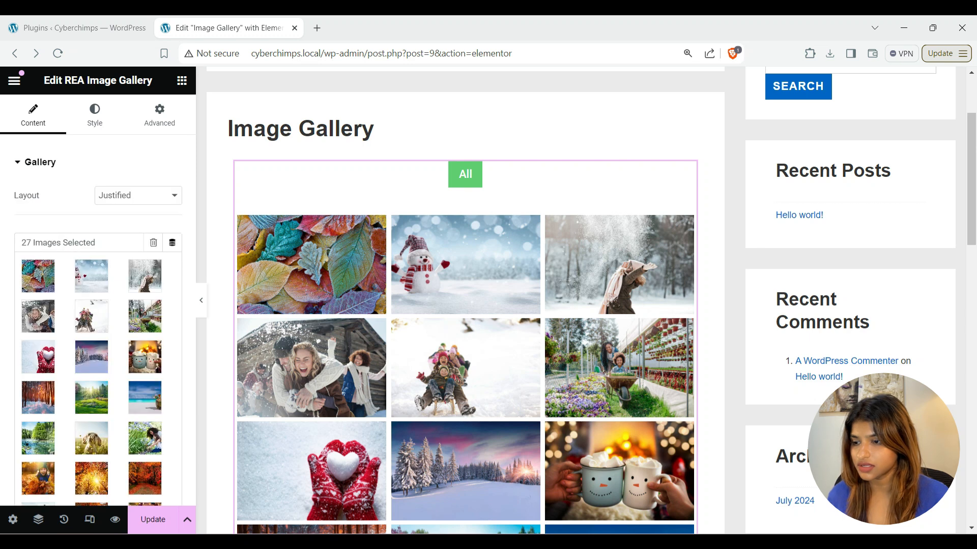
{"action": "left_click", "coordinate": [167, 265]}
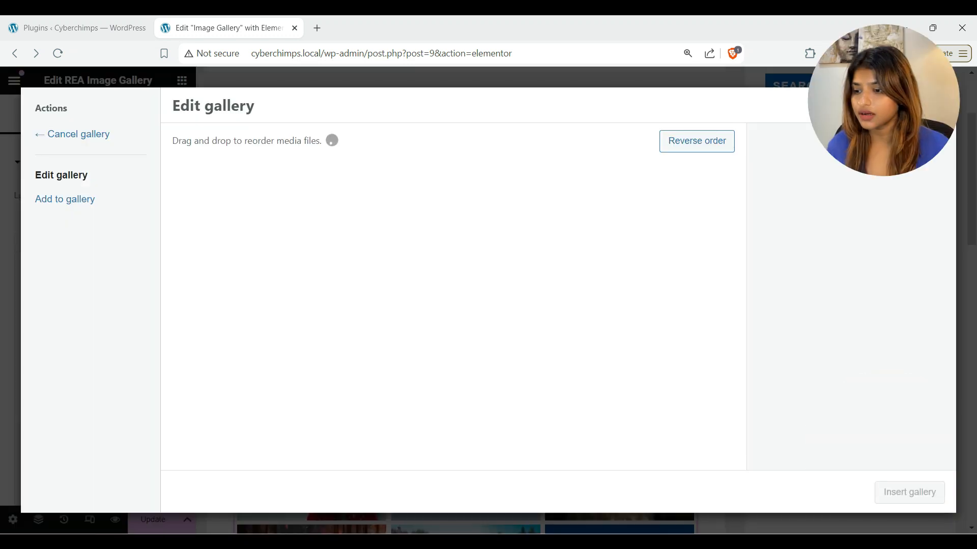
{"action": "left_click", "coordinate": [223, 232]}
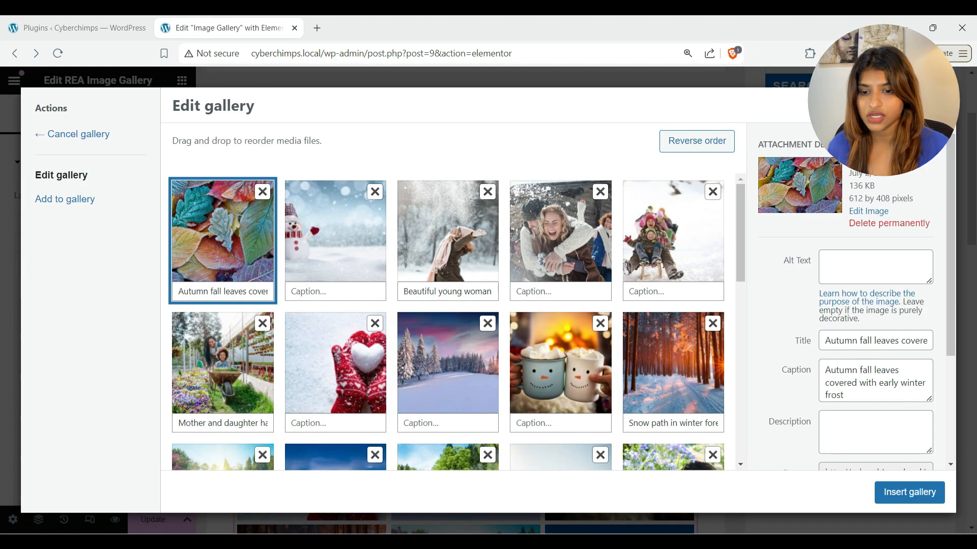
{"action": "scroll", "coordinate": [855, 305], "scroll_direction": "down", "scroll_amount": 3}
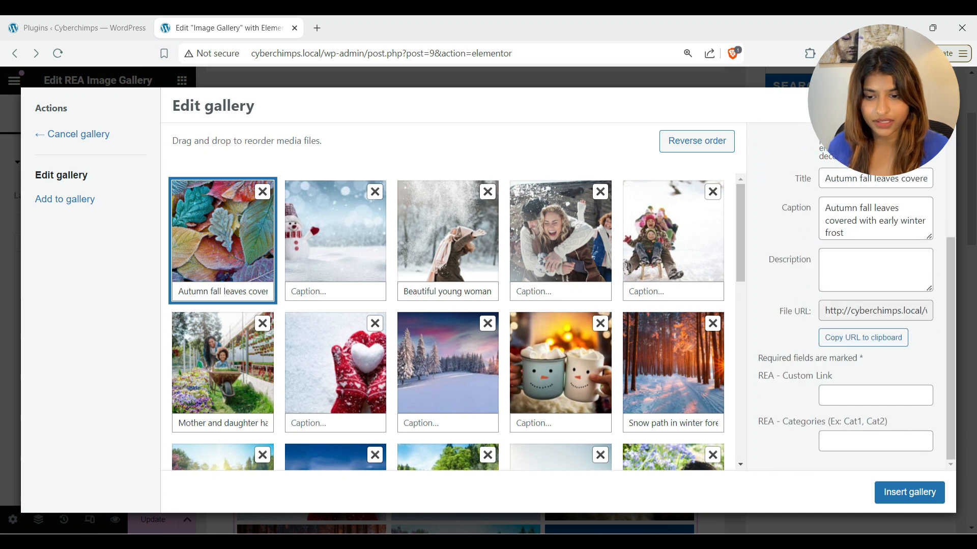
{"action": "left_click", "coordinate": [875, 441]}
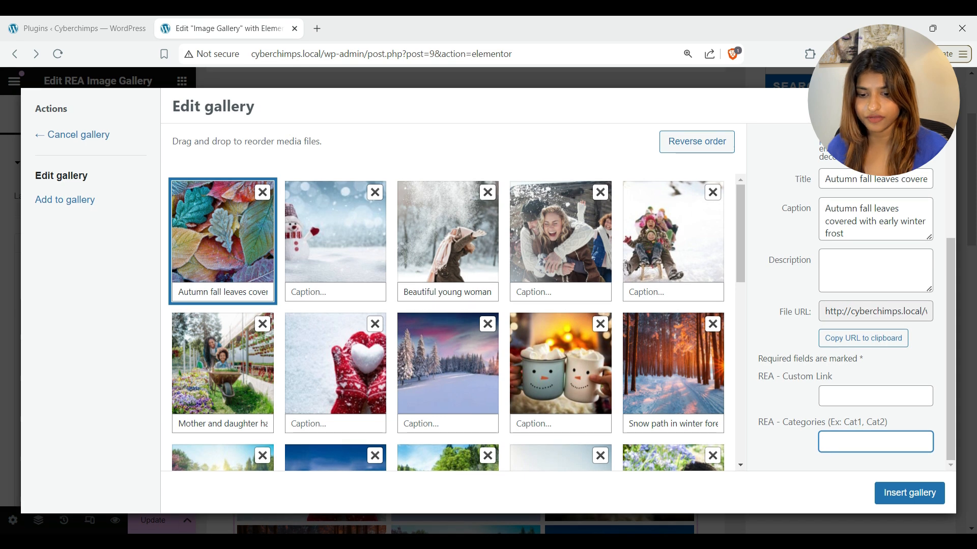
{"action": "type", "text": "Winter"}
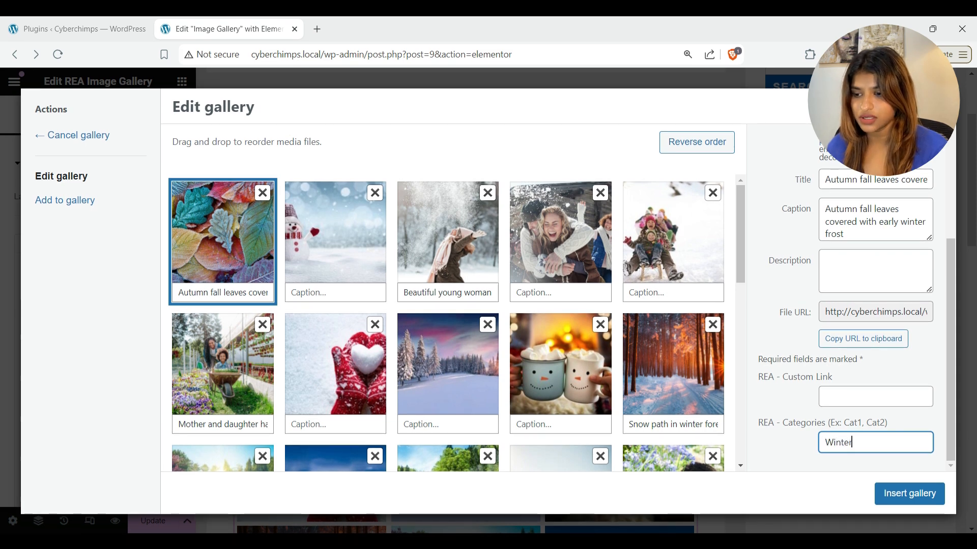
Assign the category Winter to the snowman, young woman in snow, snowy couple and sledding images.
{"action": "left_click", "coordinate": [336, 233]}
{"action": "left_click", "coordinate": [874, 442]}
{"action": "type", "text": "Winter"}
{"action": "left_click", "coordinate": [447, 232]}
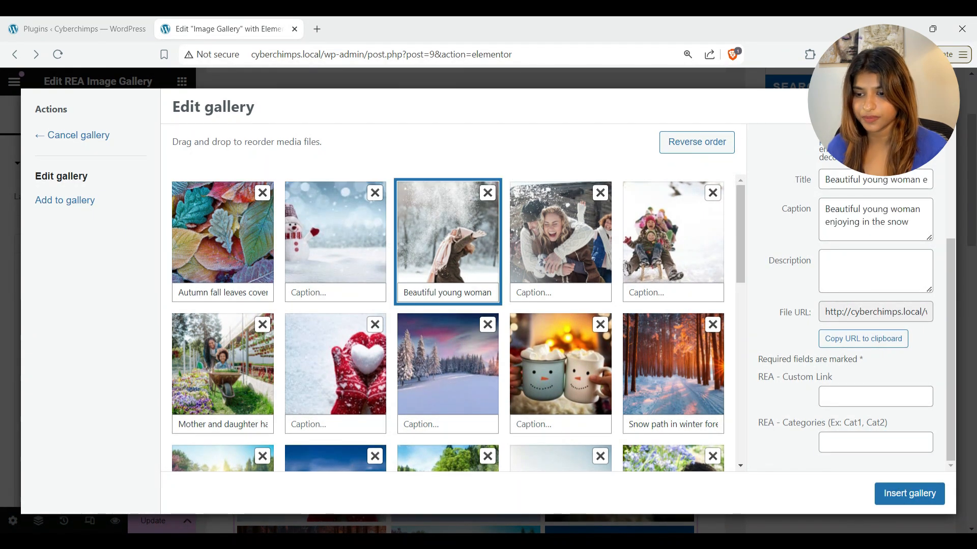
{"action": "left_click", "coordinate": [875, 443]}
{"action": "type", "text": "Winter"}
{"action": "left_click", "coordinate": [560, 233]}
{"action": "left_click", "coordinate": [874, 443]}
{"action": "type", "text": "Winter"}
{"action": "left_click", "coordinate": [673, 232]}
{"action": "left_click", "coordinate": [875, 443]}
{"action": "type", "text": "Winter"}
Assign the category Winter to the second-row winter images, from the red mittens through the snow path in the forest.
{"action": "left_click", "coordinate": [335, 364]}
{"action": "left_click", "coordinate": [448, 364]}
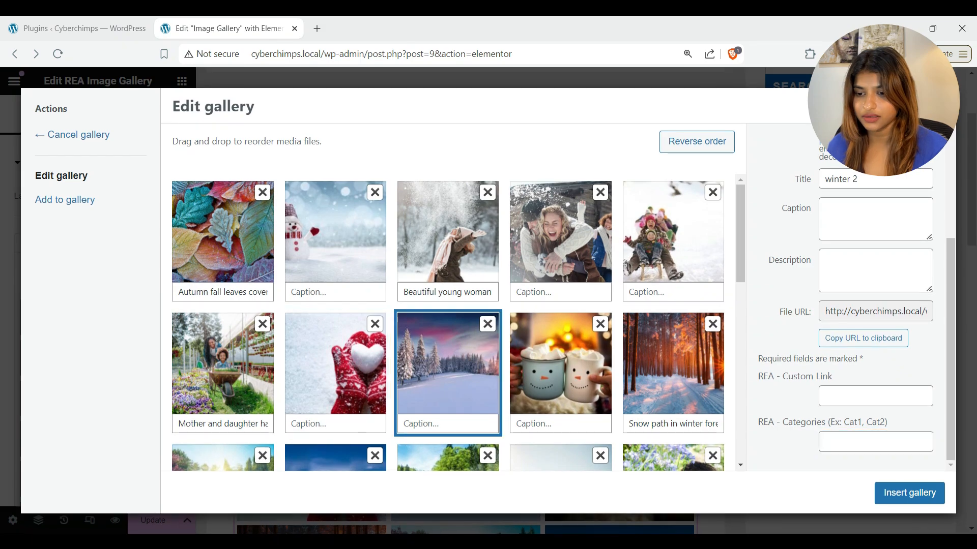
{"action": "left_click", "coordinate": [560, 364]}
{"action": "left_click", "coordinate": [672, 364]}
{"action": "left_click", "coordinate": [875, 442]}
{"action": "type", "text": "Winter"}
Assign the category Spring to the mother and daughter wheelbarrow image and the sunlit garden image.
{"action": "left_click", "coordinate": [223, 364]}
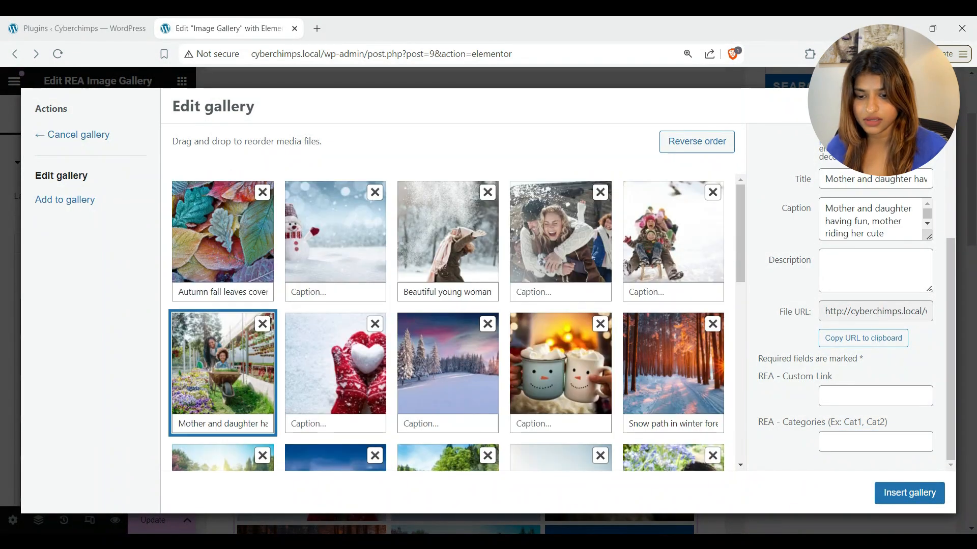
{"action": "left_click", "coordinate": [875, 443]}
{"action": "type", "text": "Sp"}
{"action": "scroll", "coordinate": [447, 325], "scroll_direction": "down", "scroll_amount": 4}
{"action": "left_click", "coordinate": [222, 294]}
{"action": "left_click", "coordinate": [875, 442]}
{"action": "type", "text": "Spring"}
Assign the category Spring to the beach, forest river, white dog and smiling mother and daughter images.
{"action": "left_click", "coordinate": [335, 294]}
{"action": "left_click", "coordinate": [875, 442]}
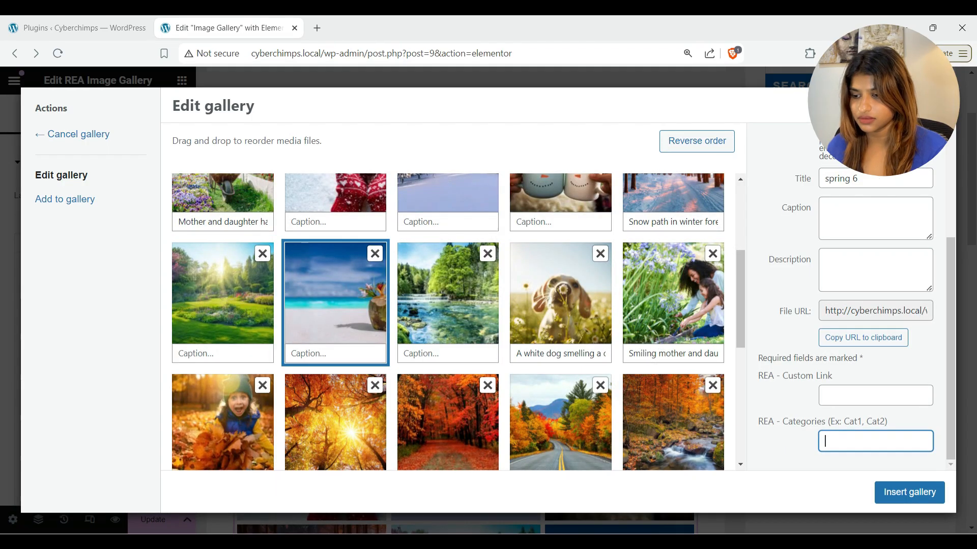
{"action": "left_click", "coordinate": [448, 294]}
{"action": "type", "text": "Spring"}
{"action": "left_click", "coordinate": [560, 294]}
{"action": "left_click", "coordinate": [875, 442]}
{"action": "type", "text": "Spring"}
{"action": "left_click", "coordinate": [672, 294]}
{"action": "left_click", "coordinate": [875, 442]}
{"action": "type", "text": "Spring"}
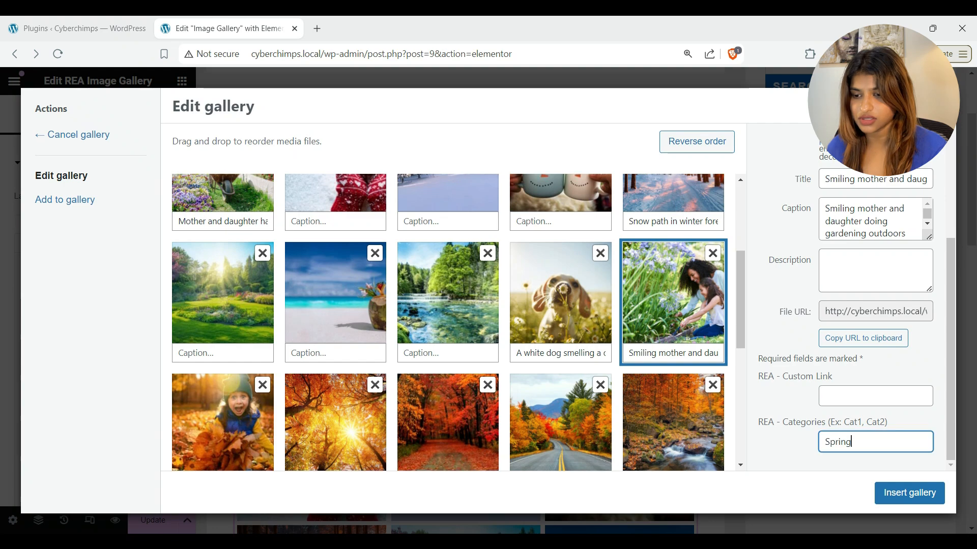
Assign the category Spring to the cosmos flower, spring meadow and playful family images.
{"action": "scroll", "coordinate": [448, 325], "scroll_direction": "down", "scroll_amount": 4}
{"action": "left_click", "coordinate": [448, 334]}
{"action": "left_click", "coordinate": [336, 334]}
{"action": "left_click", "coordinate": [875, 442]}
{"action": "type", "text": "Spring"}
{"action": "scroll", "coordinate": [447, 325], "scroll_direction": "down", "scroll_amount": 3}
{"action": "left_click", "coordinate": [560, 225]}
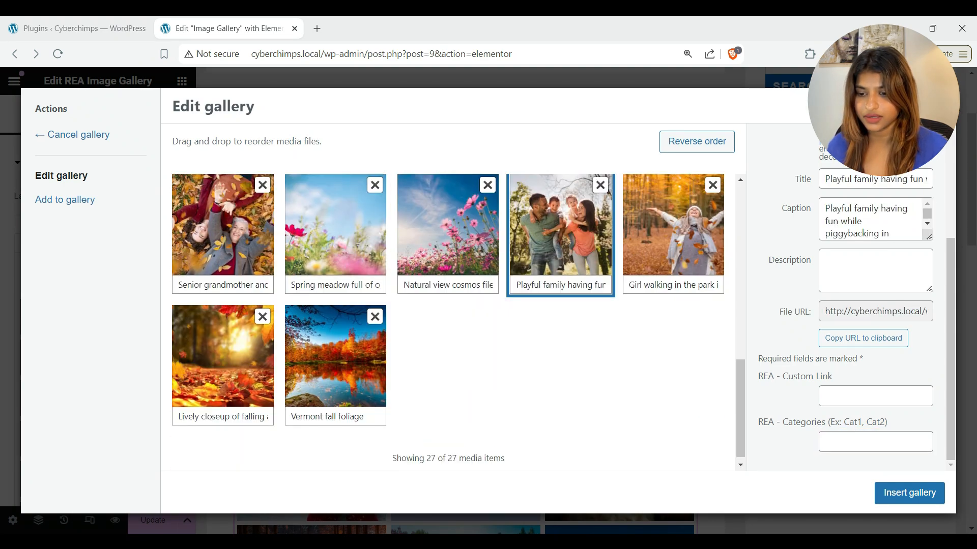
{"action": "left_click", "coordinate": [875, 442]}
{"action": "type", "text": "Spring"}
Assign the category Autumn to the autumn images, from the girl in the park and Vermont foliage to the red forest path.
{"action": "left_click", "coordinate": [672, 225]}
{"action": "left_click", "coordinate": [875, 441]}
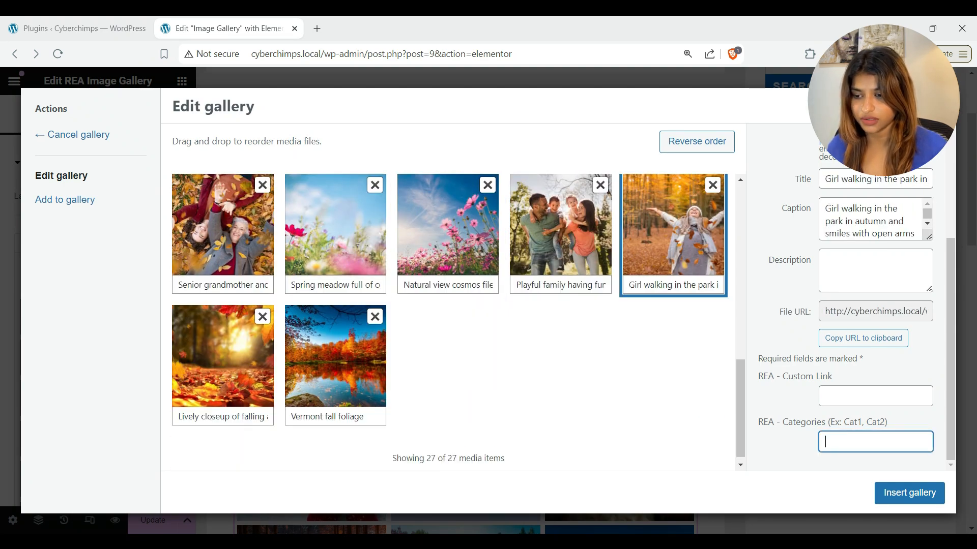
{"action": "type", "text": "Autumn"}
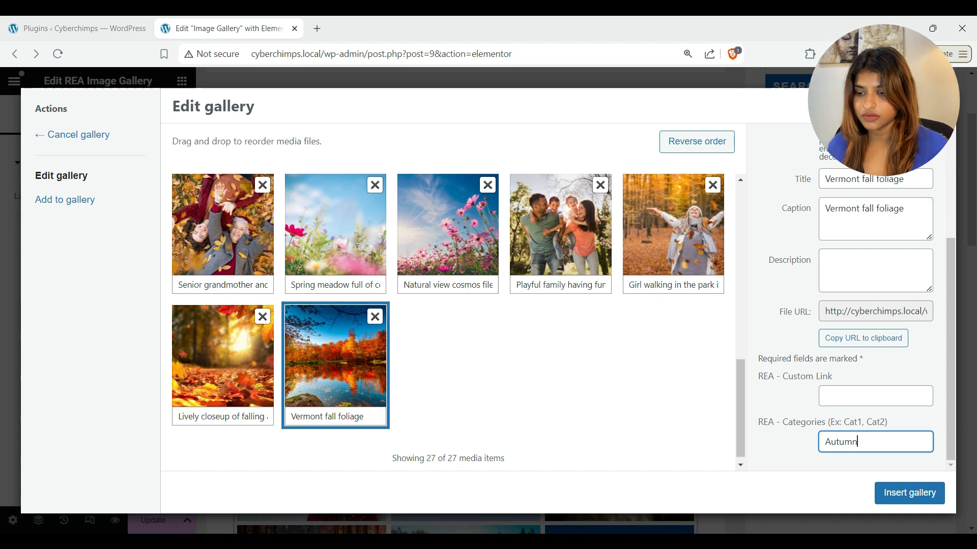
{"action": "left_click", "coordinate": [222, 356]}
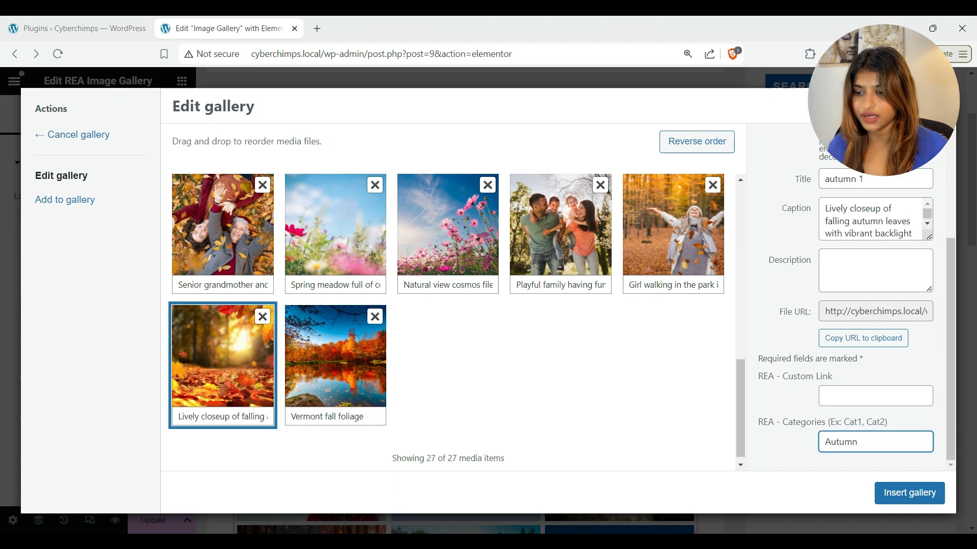
{"action": "left_click", "coordinate": [222, 224]}
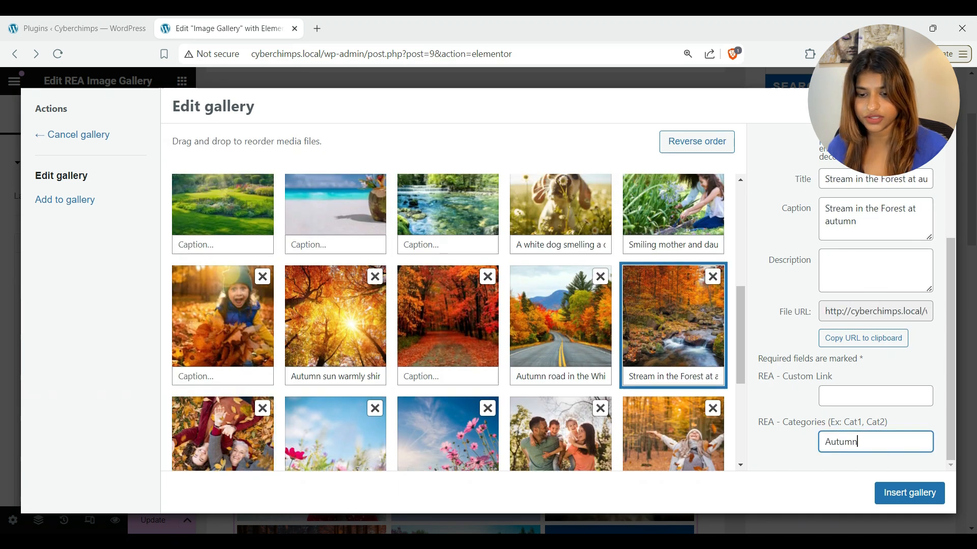
{"action": "left_click", "coordinate": [560, 321]}
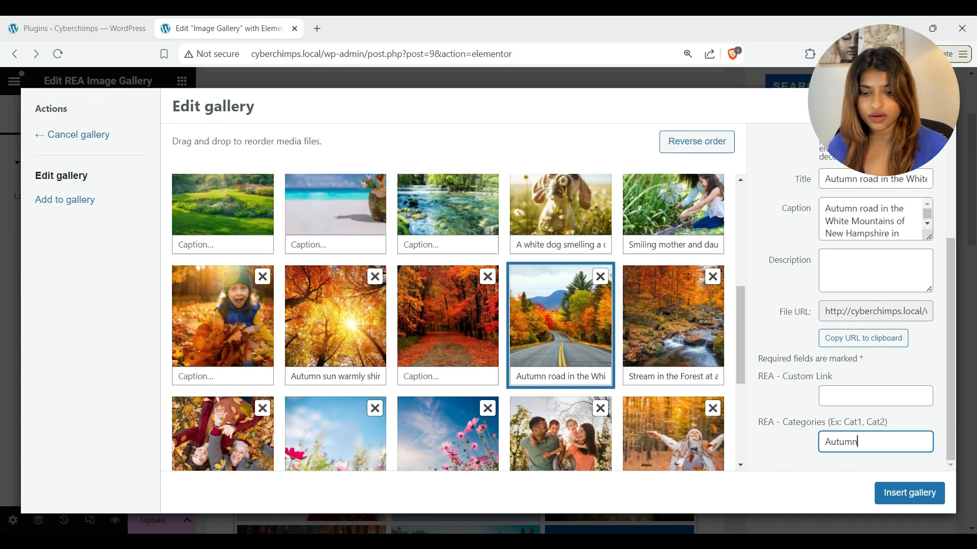
{"action": "left_click", "coordinate": [448, 321]}
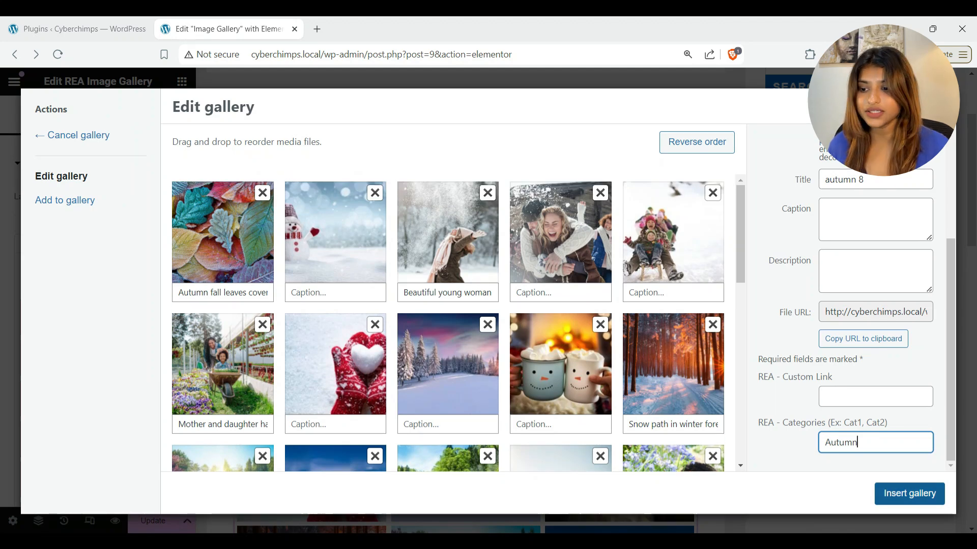
Insert the categorized gallery into the page and filter it to the Autumn images.
{"action": "left_click", "coordinate": [910, 494]}
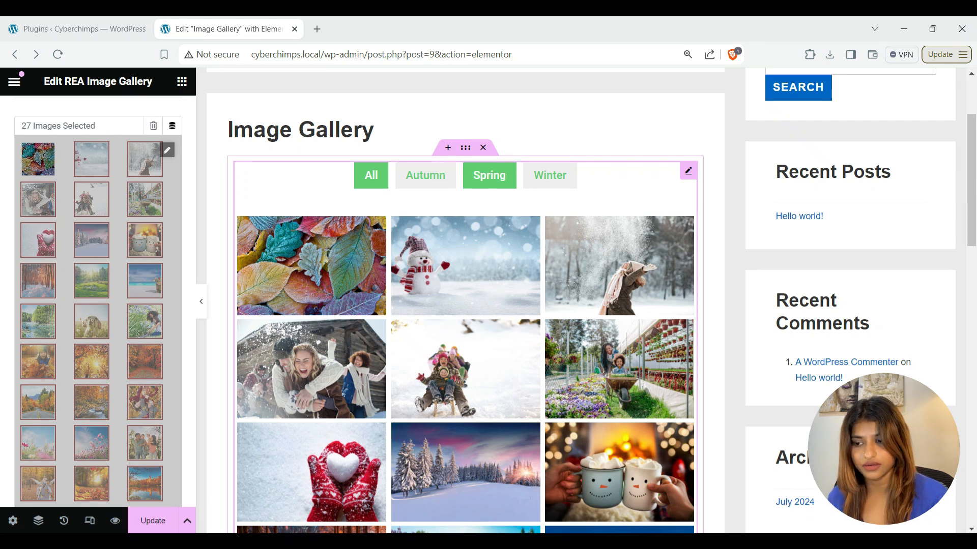
{"action": "left_click", "coordinate": [426, 175]}
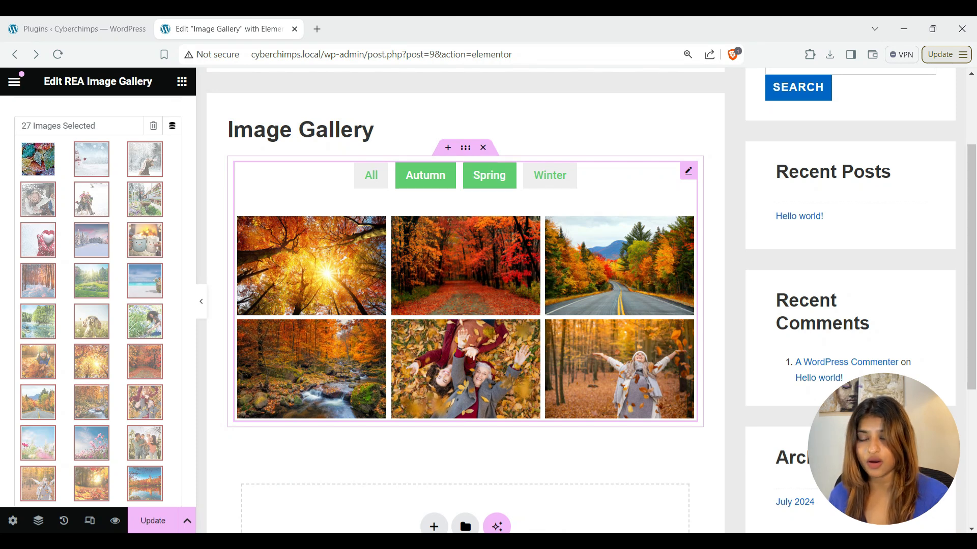
Filter the gallery to the Spring images, followed by the Winter images.
{"action": "left_click", "coordinate": [489, 176]}
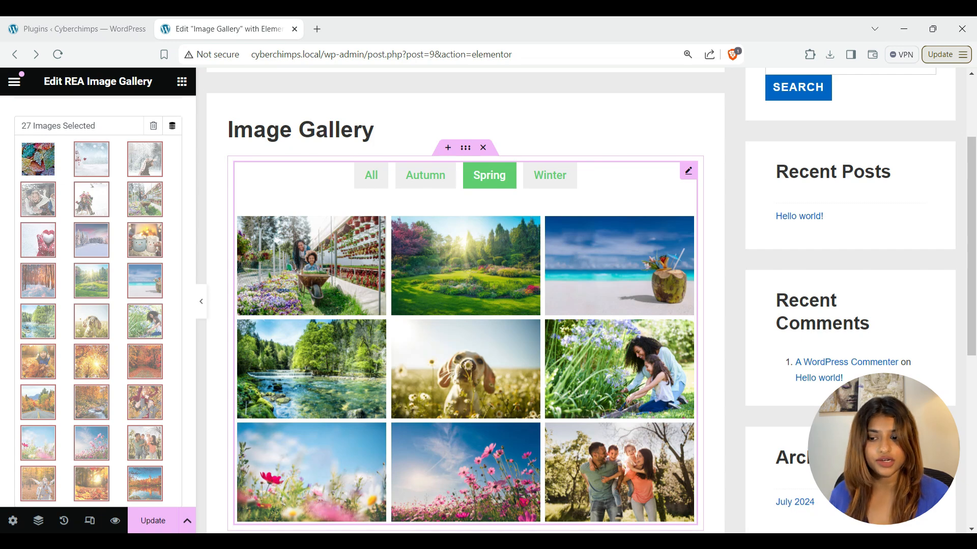
{"action": "left_click", "coordinate": [550, 175]}
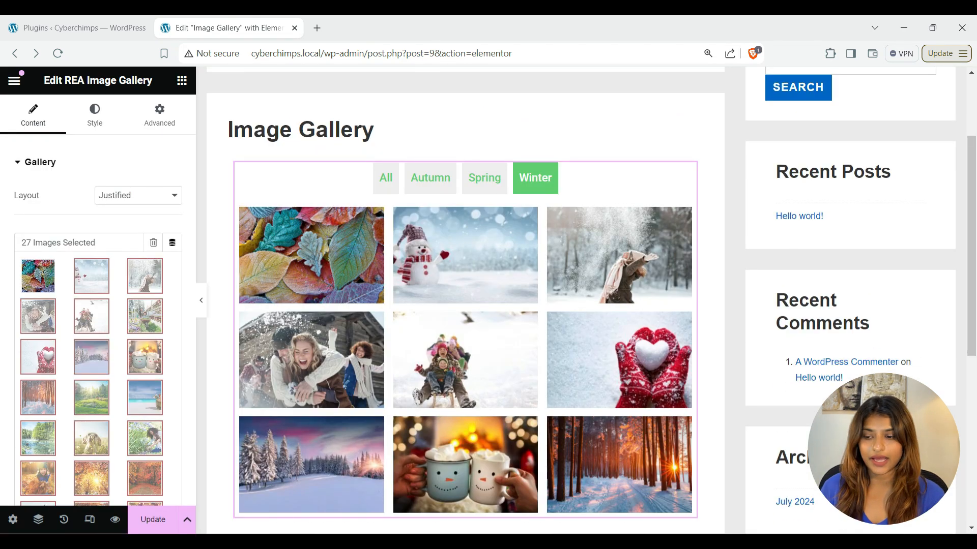
Try the Custom image resolution in the gallery's additional options and return it to Medium - 300 x 300.
{"action": "left_click", "coordinate": [40, 162]}
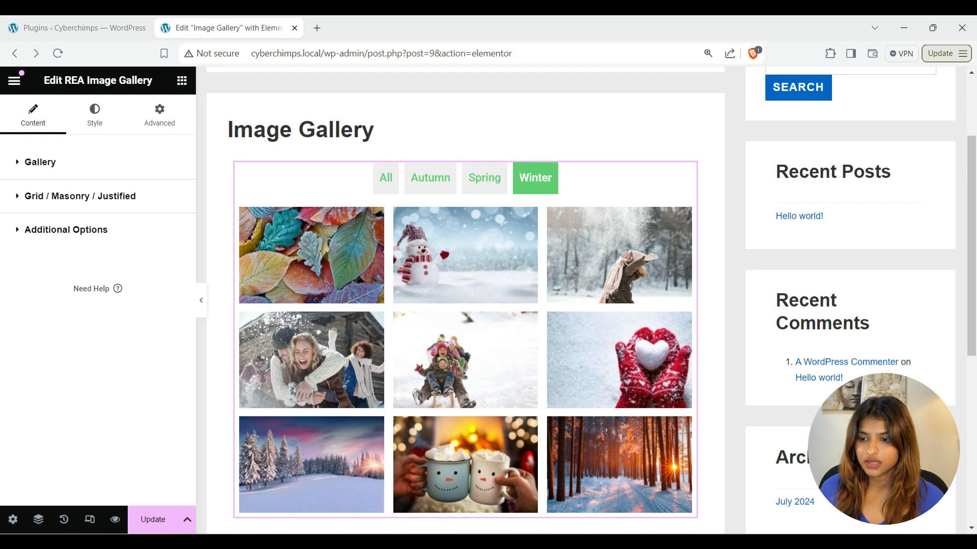
{"action": "left_click", "coordinate": [66, 229]}
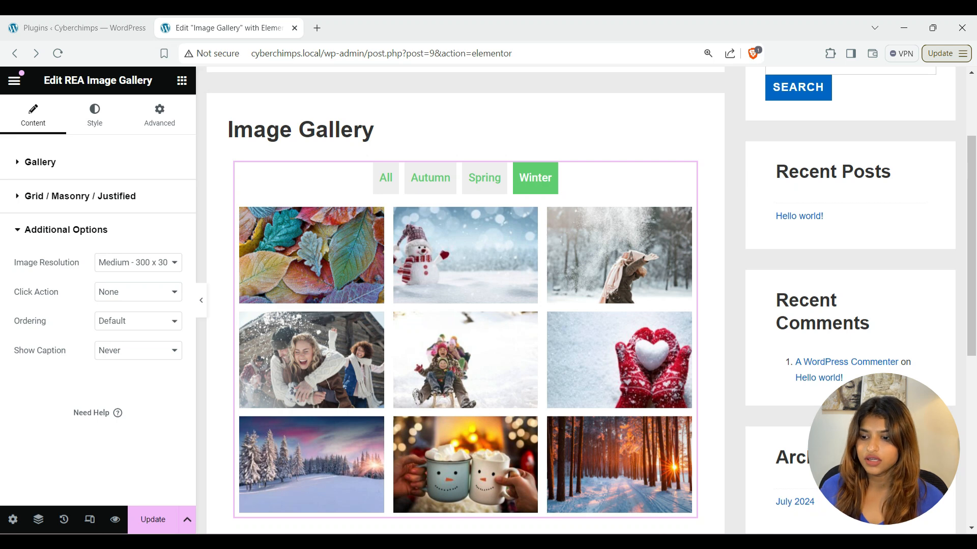
{"action": "left_click", "coordinate": [138, 263]}
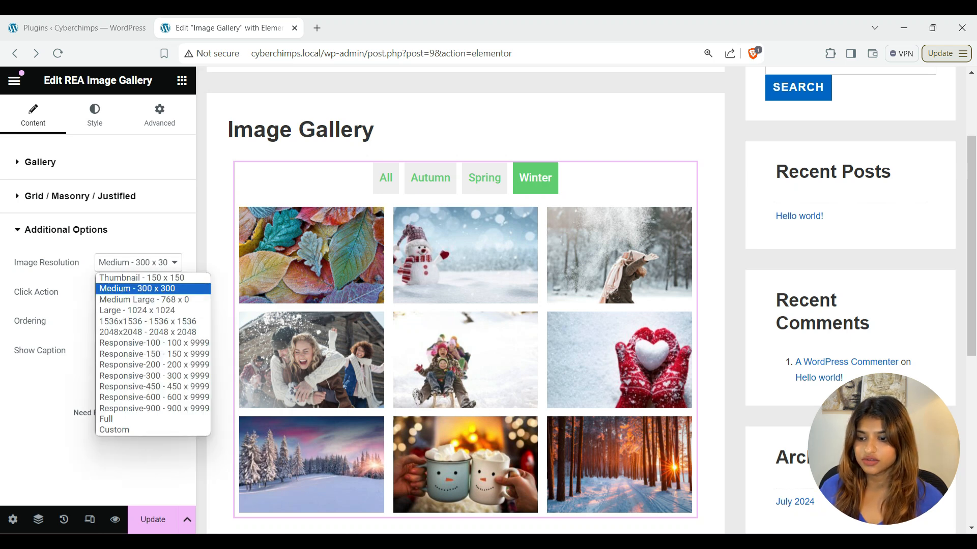
{"action": "key", "text": "Down"}
{"action": "key", "text": "Down"}
{"action": "key", "text": "Down"}
{"action": "key", "text": "Down"}
{"action": "key", "text": "Down"}
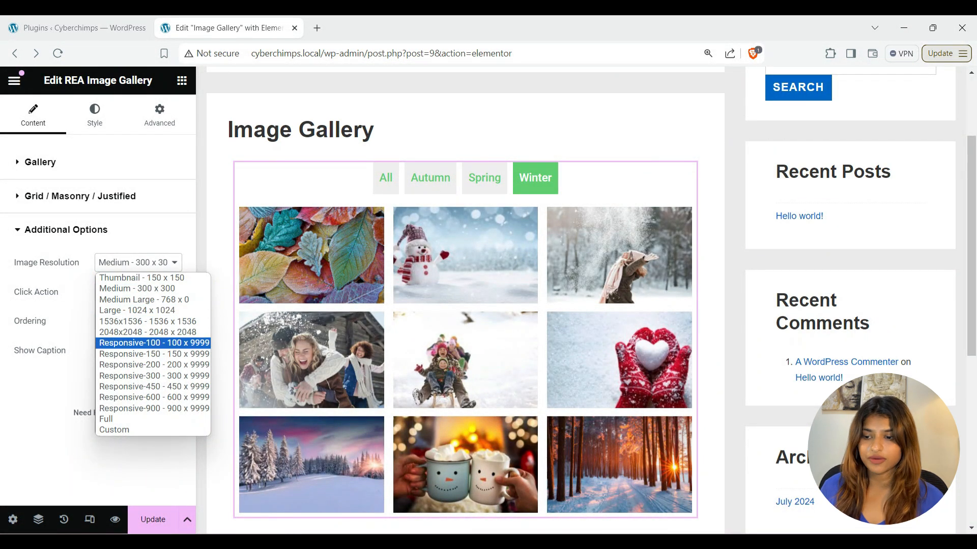
{"action": "key", "text": "Down"}
{"action": "key", "text": "Down"}
{"action": "key", "text": "Down"}
{"action": "key", "text": "Down"}
{"action": "key", "text": "Down"}
{"action": "key", "text": "Down"}
{"action": "key", "text": "Down"}
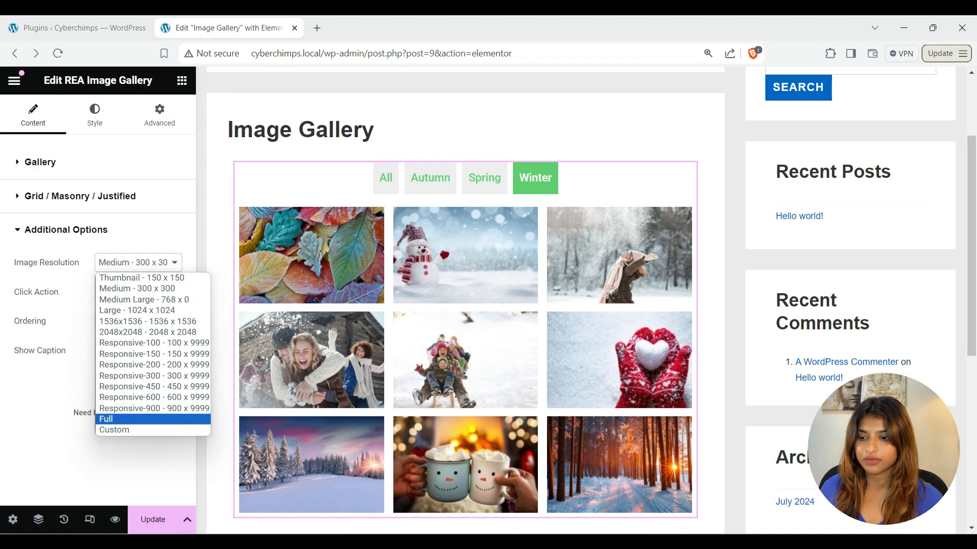
{"action": "key", "text": "Down"}
{"action": "key", "text": "Return"}
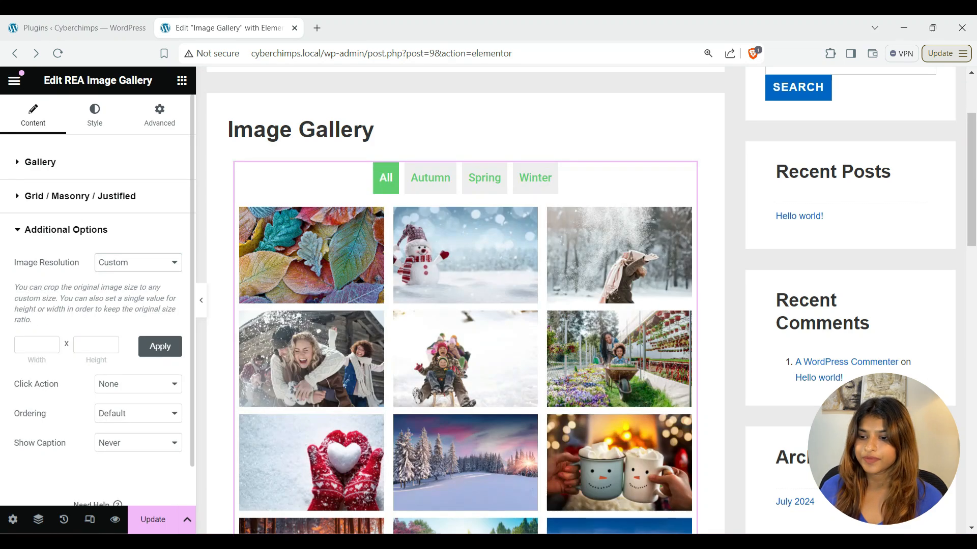
{"action": "left_click", "coordinate": [137, 263]}
{"action": "left_click", "coordinate": [138, 288]}
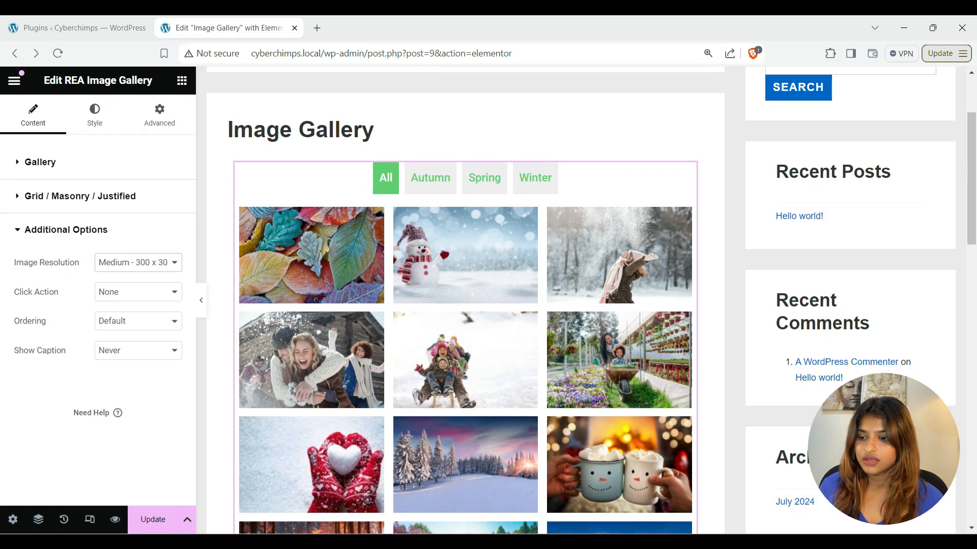
Set the gallery's click action to Lightbox and preview the frosted autumn leaves image in the lightbox.
{"action": "left_click", "coordinate": [138, 292]}
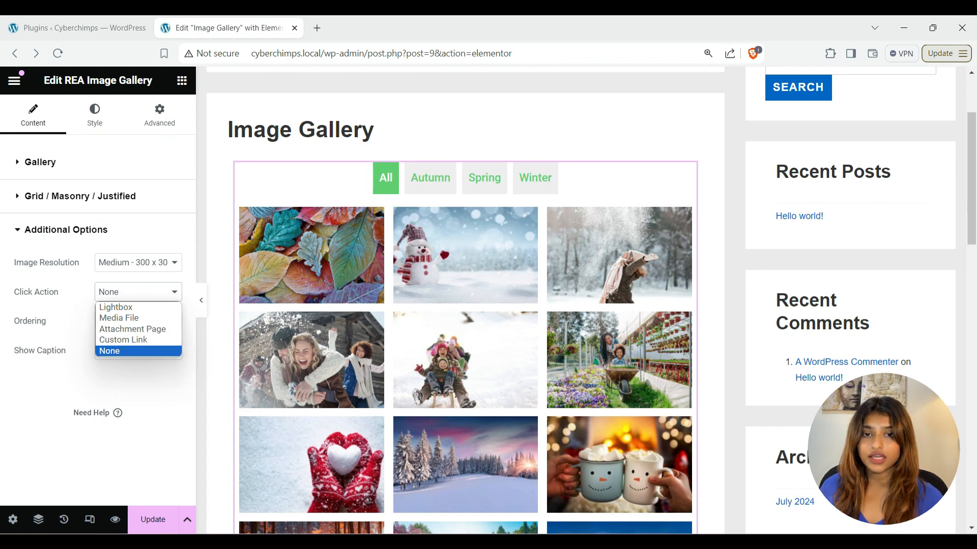
{"action": "left_click", "coordinate": [116, 308]}
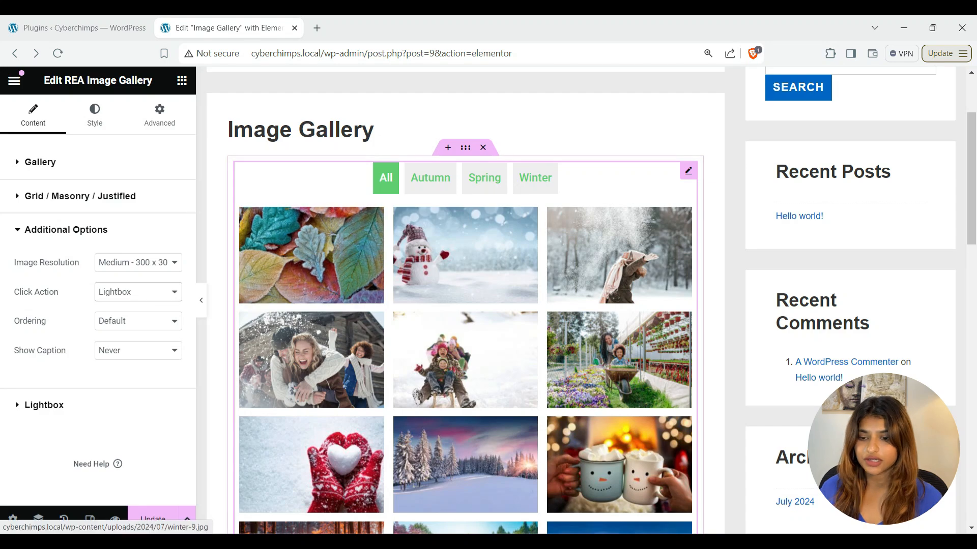
{"action": "left_click", "coordinate": [311, 254]}
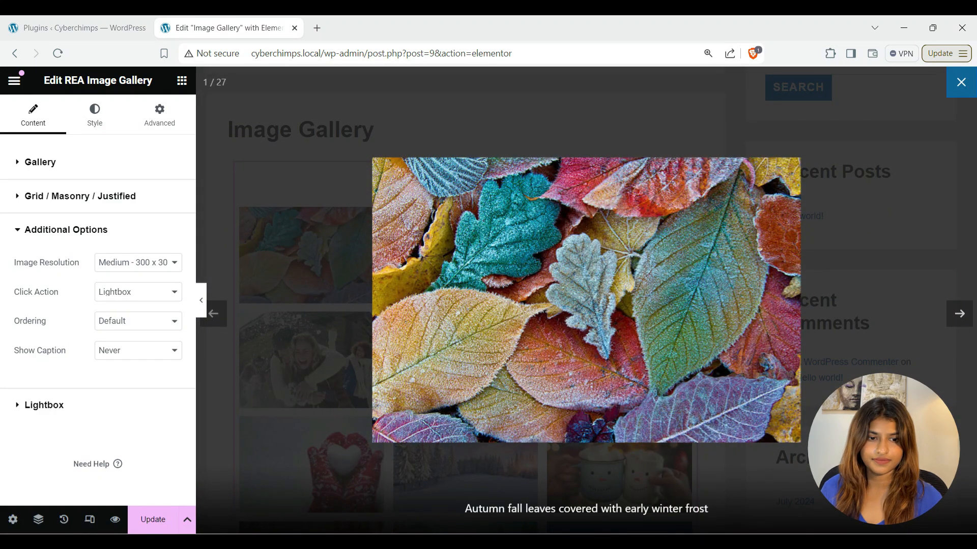
{"action": "left_click", "coordinate": [961, 82]}
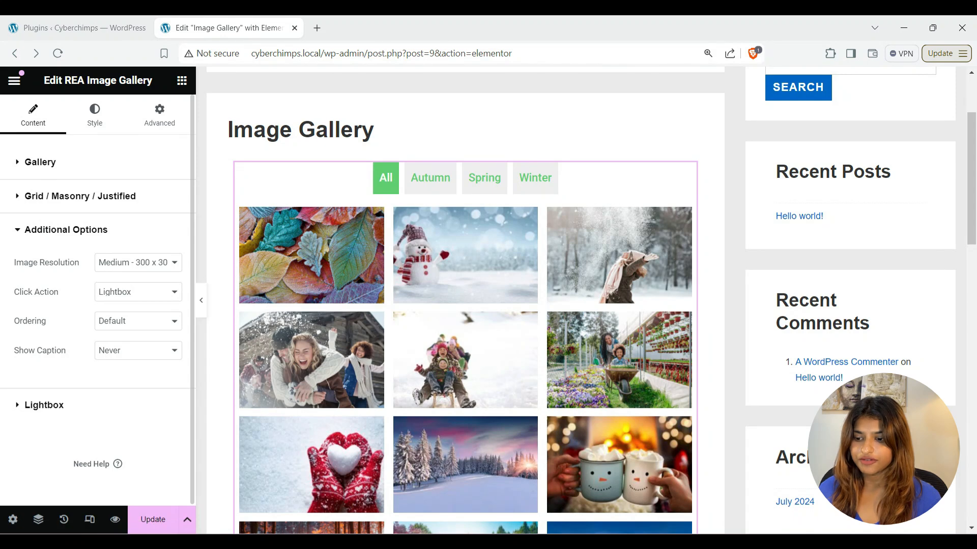
Set the gallery's ordering to Random and its caption display to On Image.
{"action": "left_click", "coordinate": [137, 321]}
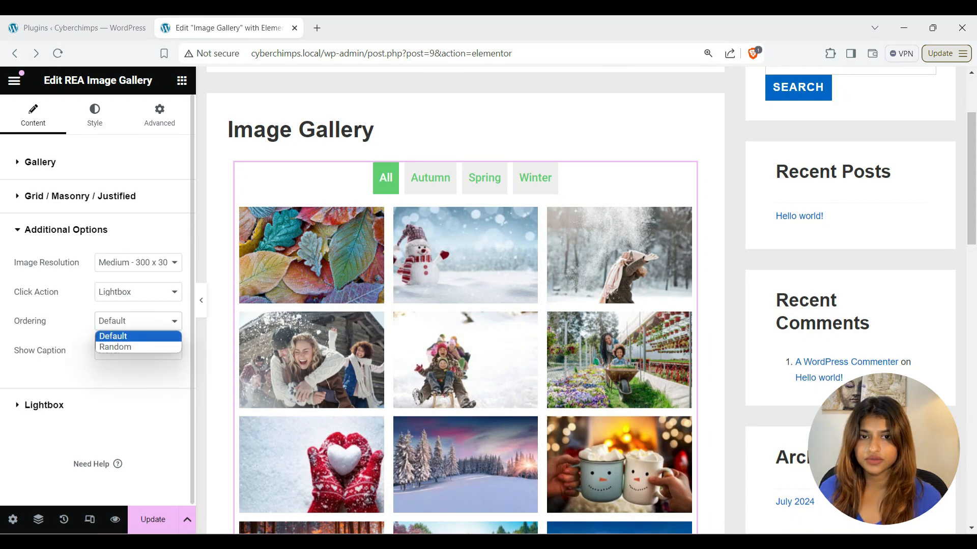
{"action": "left_click", "coordinate": [115, 347]}
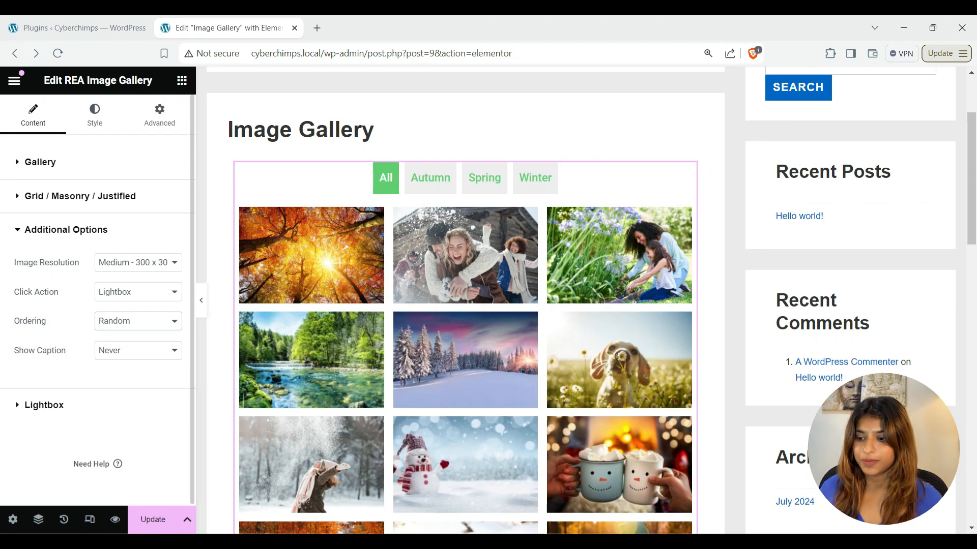
{"action": "left_click", "coordinate": [132, 350]}
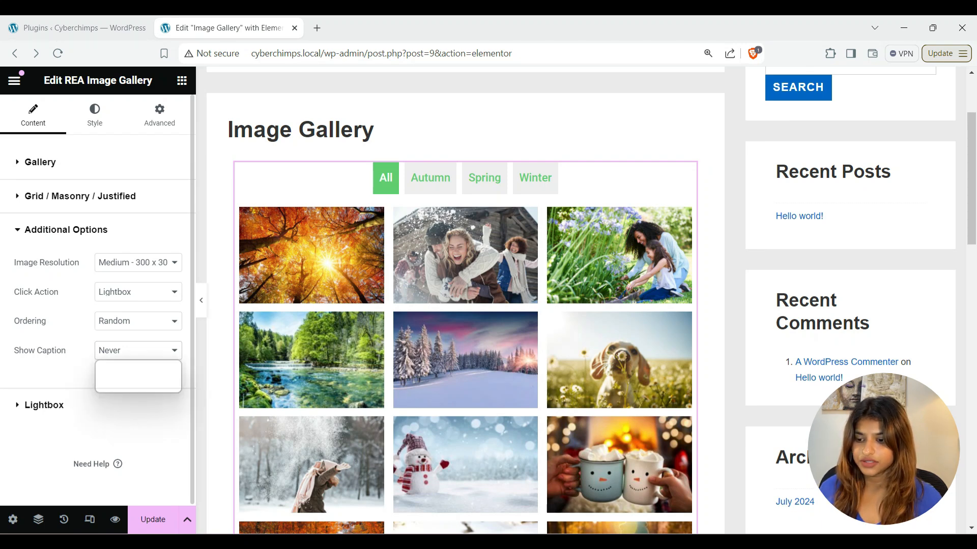
{"action": "left_click", "coordinate": [117, 376]}
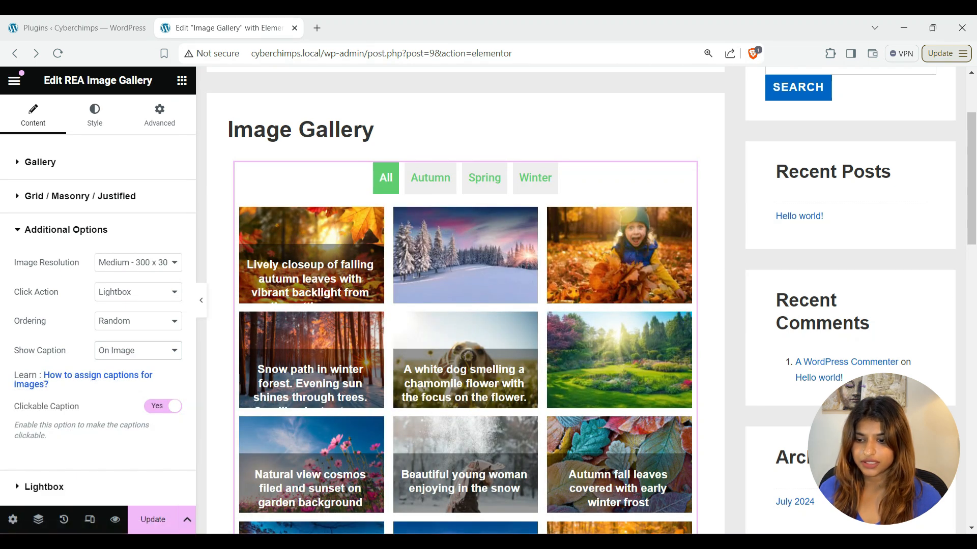
{"action": "scroll", "coordinate": [465, 305], "scroll_direction": "down", "scroll_amount": 1}
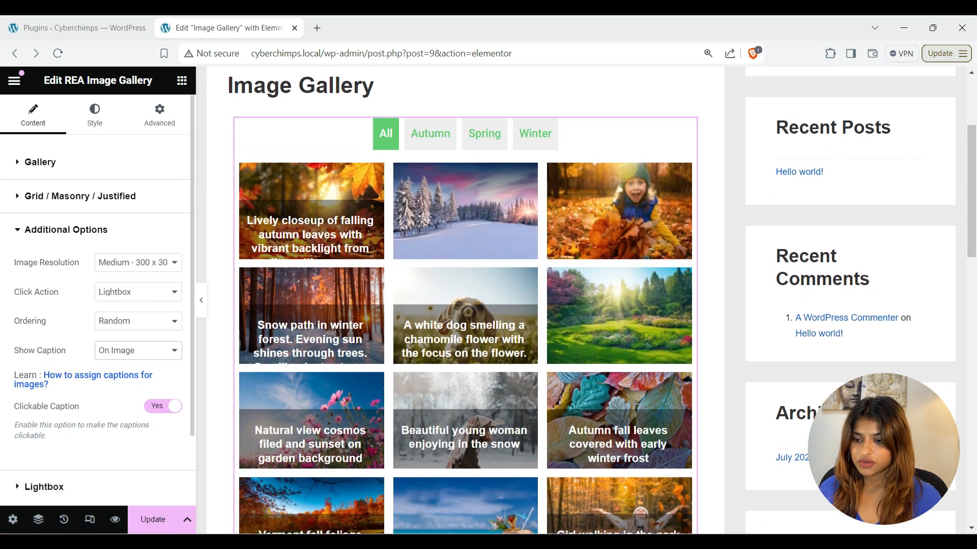
Change the caption display to On Hover and check the captions on the gallery images.
{"action": "left_click", "coordinate": [138, 350]}
{"action": "left_click", "coordinate": [117, 387]}
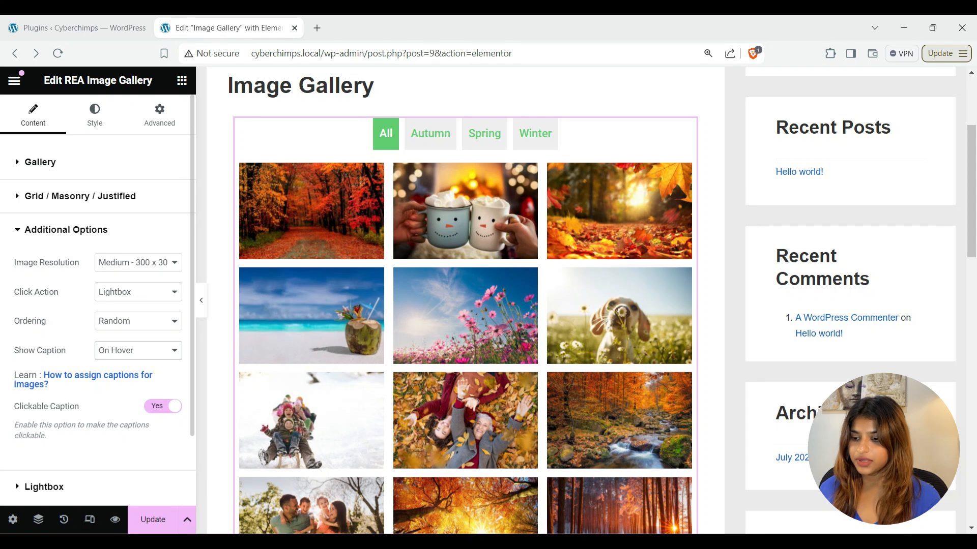
{"action": "scroll", "coordinate": [96, 305], "scroll_direction": "down", "scroll_amount": 2}
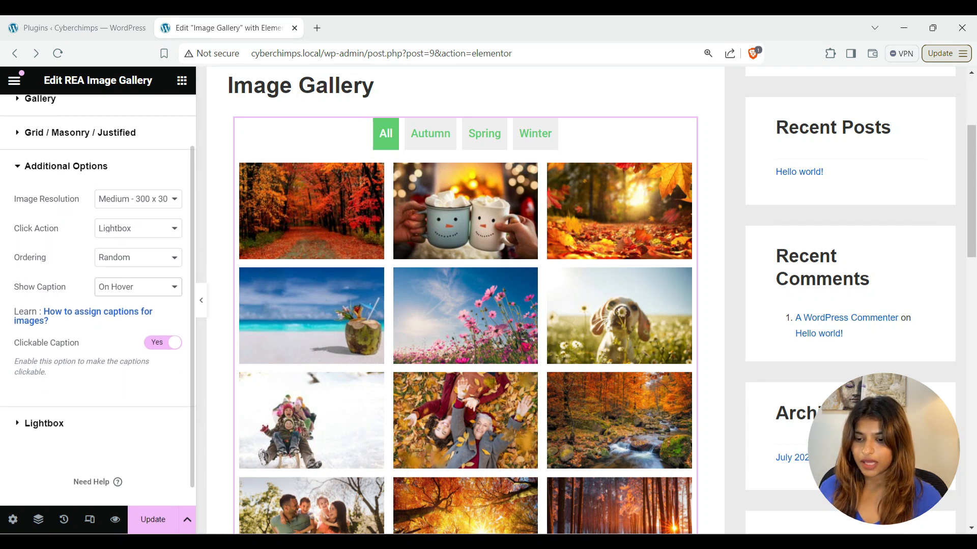
{"action": "mouse_move", "coordinate": [464, 420]}
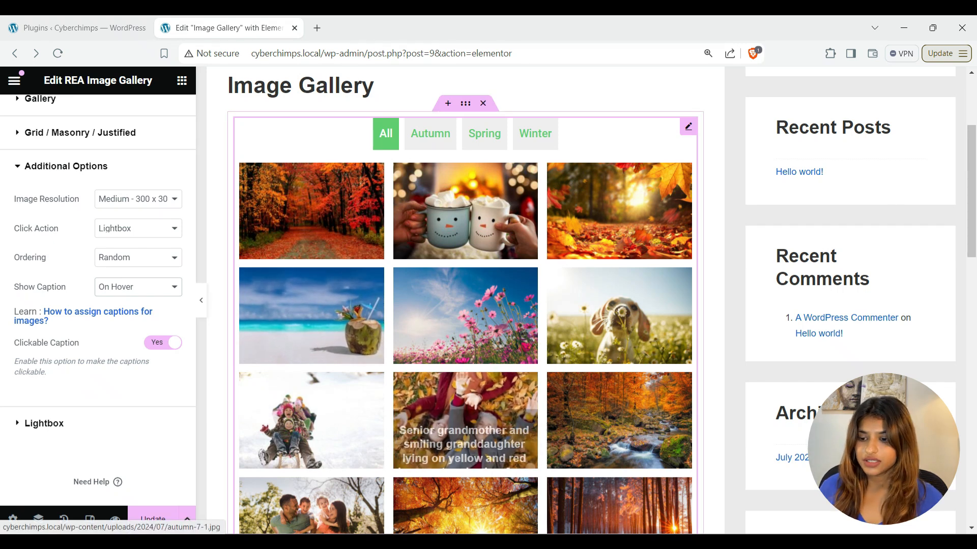
{"action": "mouse_move", "coordinate": [465, 315]}
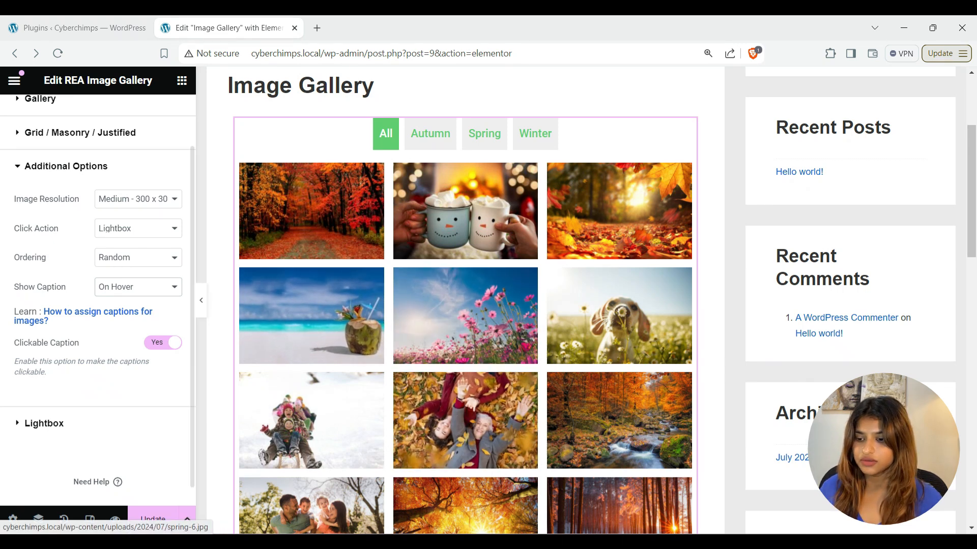
Set the click action to Custom Link with New Window as the link target.
{"action": "left_click", "coordinate": [135, 228]}
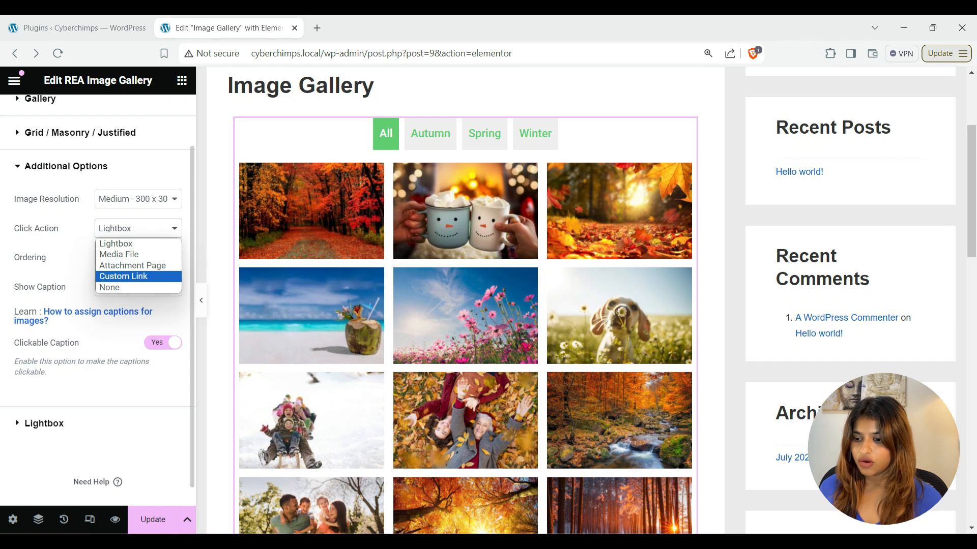
{"action": "left_click", "coordinate": [124, 276]}
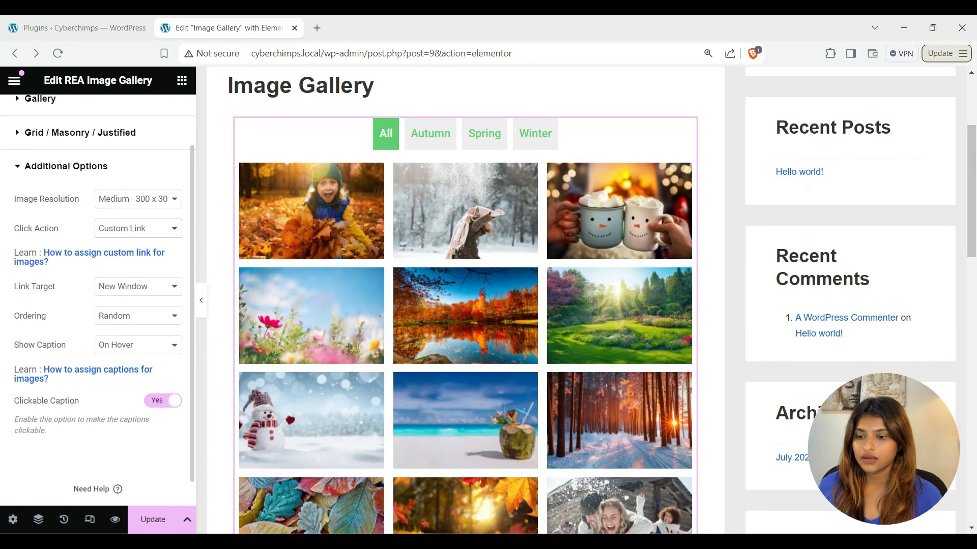
{"action": "left_click", "coordinate": [138, 287]}
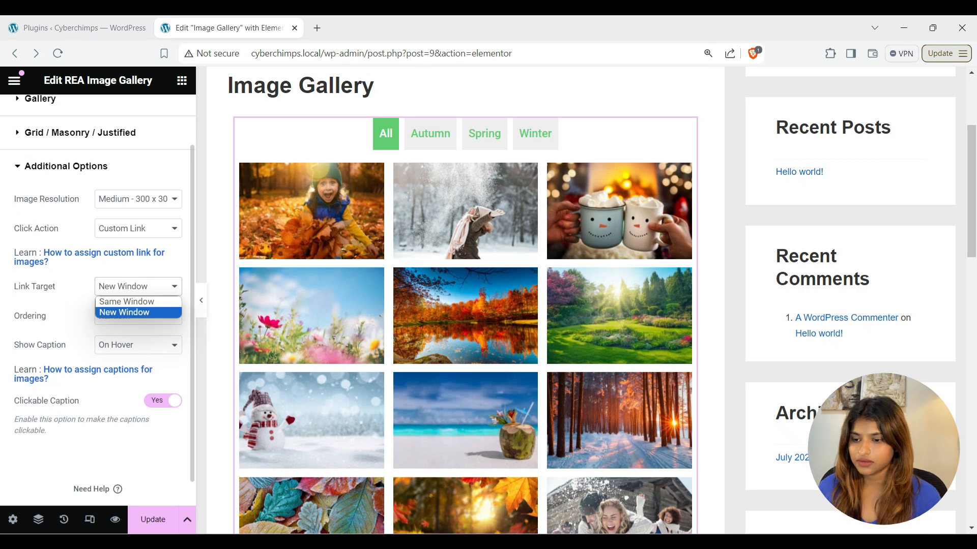
{"action": "key", "text": "Return"}
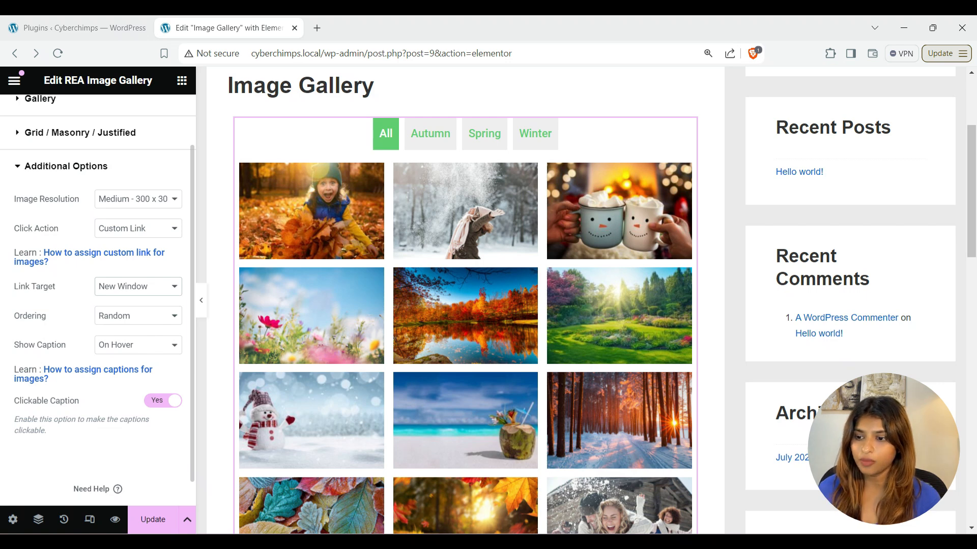
Give the frosted autumn leaves image the custom link # in the gallery's attachment details and insert the gallery.
{"action": "scroll", "coordinate": [97, 295], "scroll_direction": "up", "scroll_amount": 2}
{"action": "left_click", "coordinate": [41, 163]}
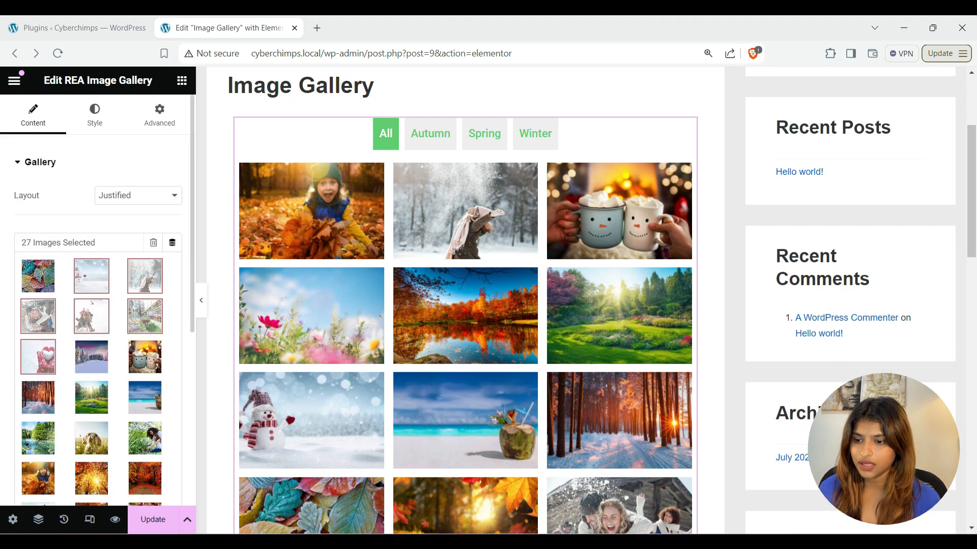
{"action": "mouse_move", "coordinate": [97, 326]}
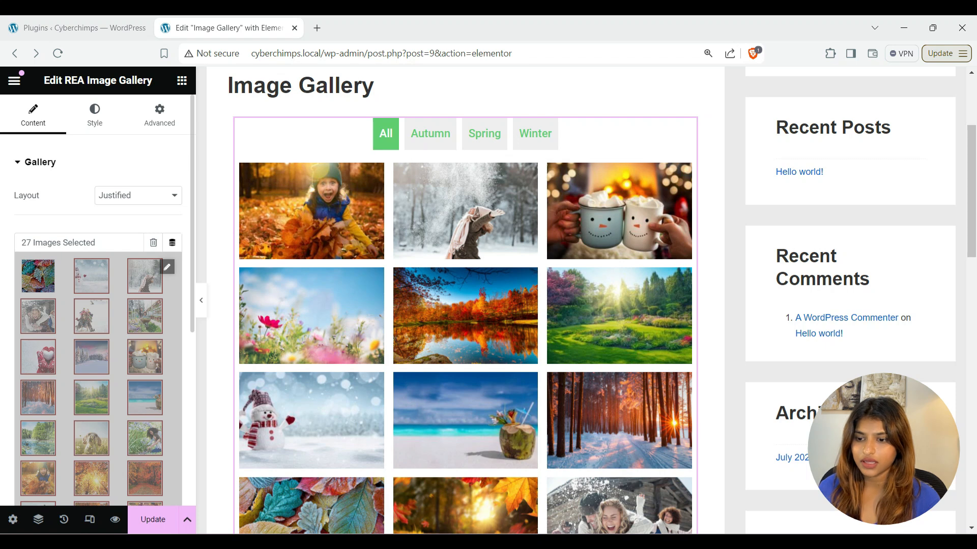
{"action": "left_click", "coordinate": [167, 267]}
{"action": "left_click", "coordinate": [223, 232]}
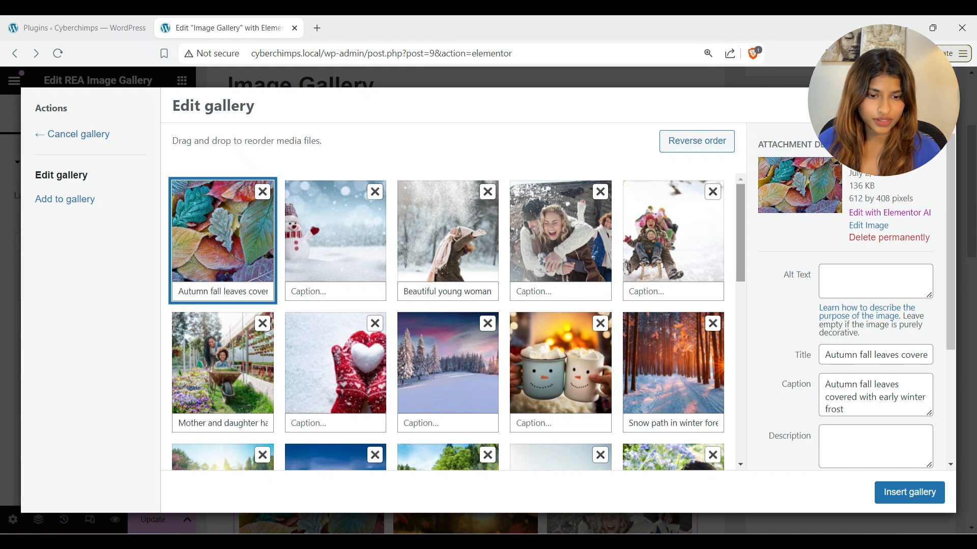
{"action": "scroll", "coordinate": [855, 305], "scroll_direction": "down", "scroll_amount": 4}
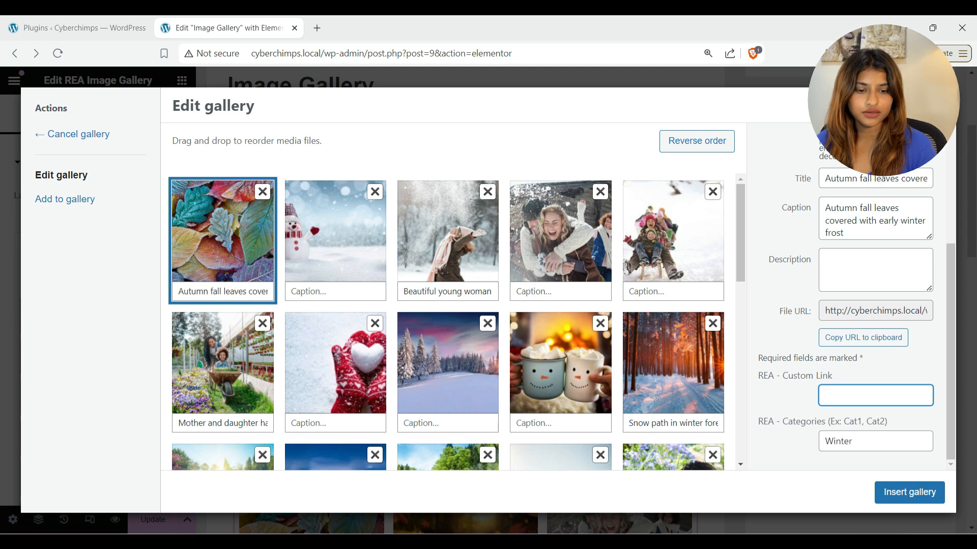
{"action": "type", "text": "#"}
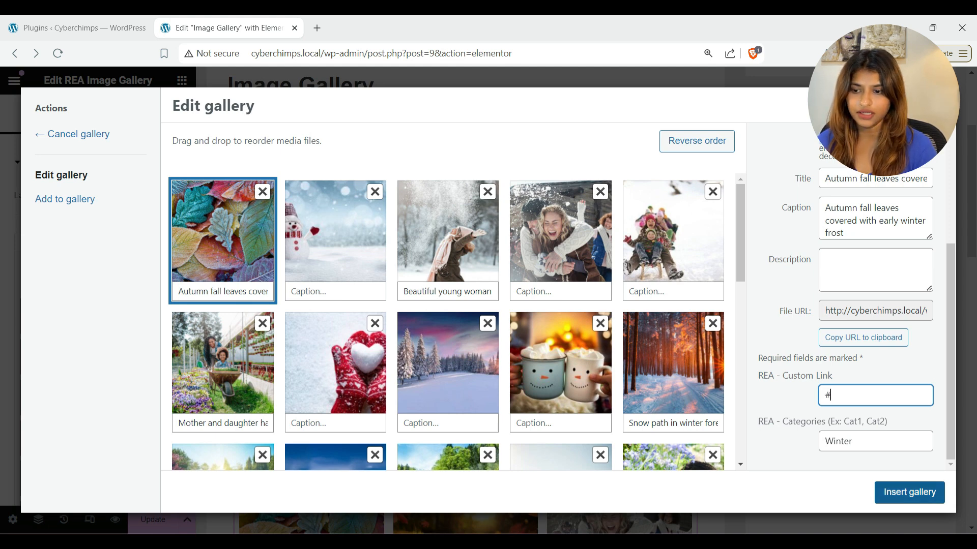
{"action": "left_click", "coordinate": [908, 493]}
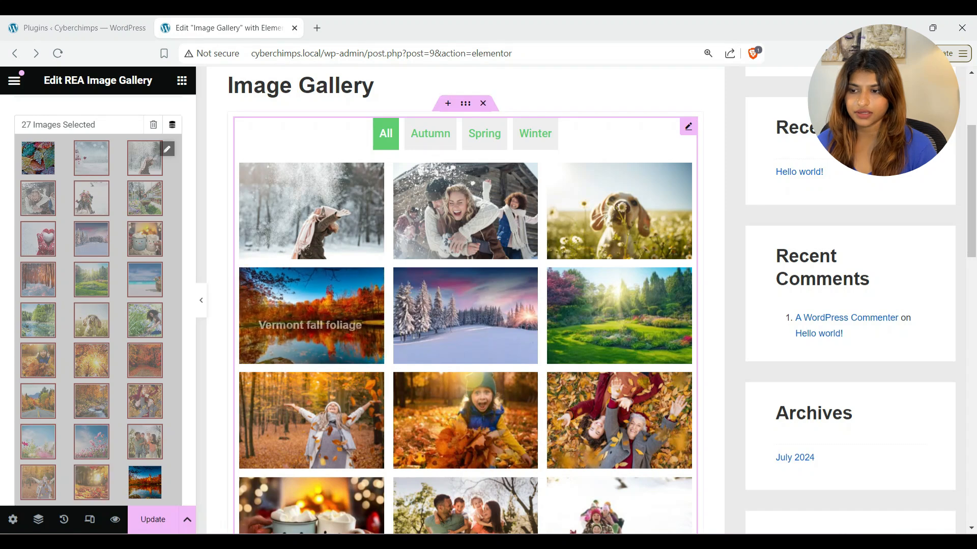
Set the gallery's click action back to Lightbox in the additional options.
{"action": "scroll", "coordinate": [145, 310], "scroll_direction": "up", "scroll_amount": 3}
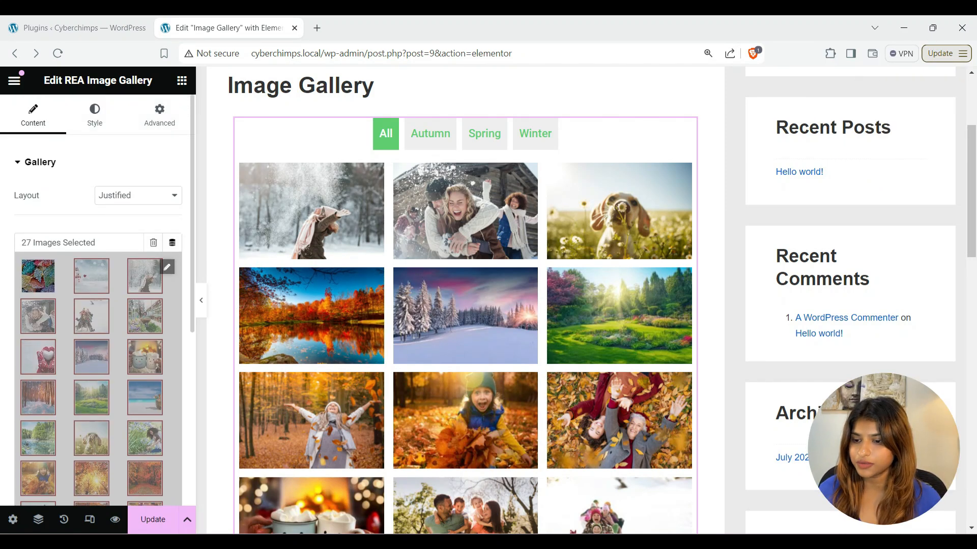
{"action": "scroll", "coordinate": [97, 295], "scroll_direction": "down", "scroll_amount": 3}
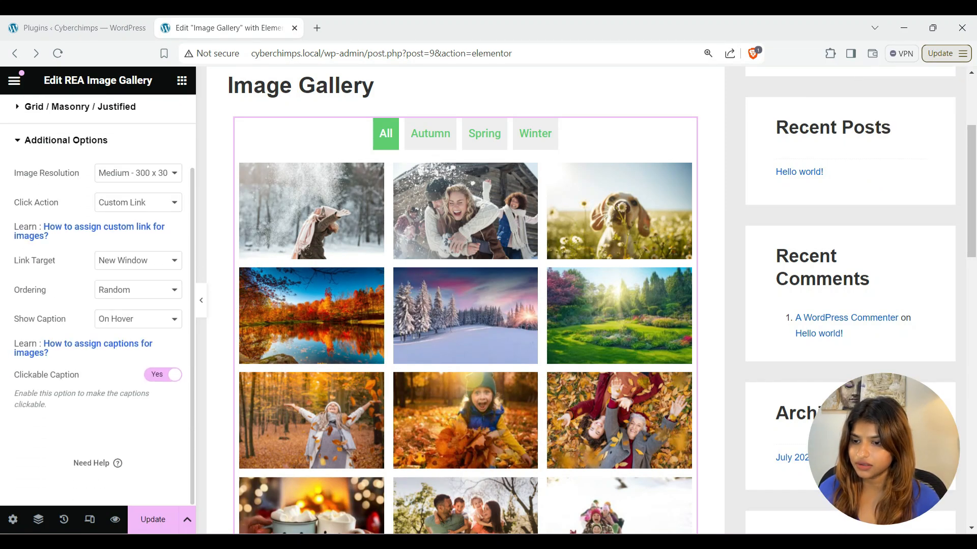
{"action": "left_click", "coordinate": [138, 202]}
{"action": "left_click", "coordinate": [117, 216]}
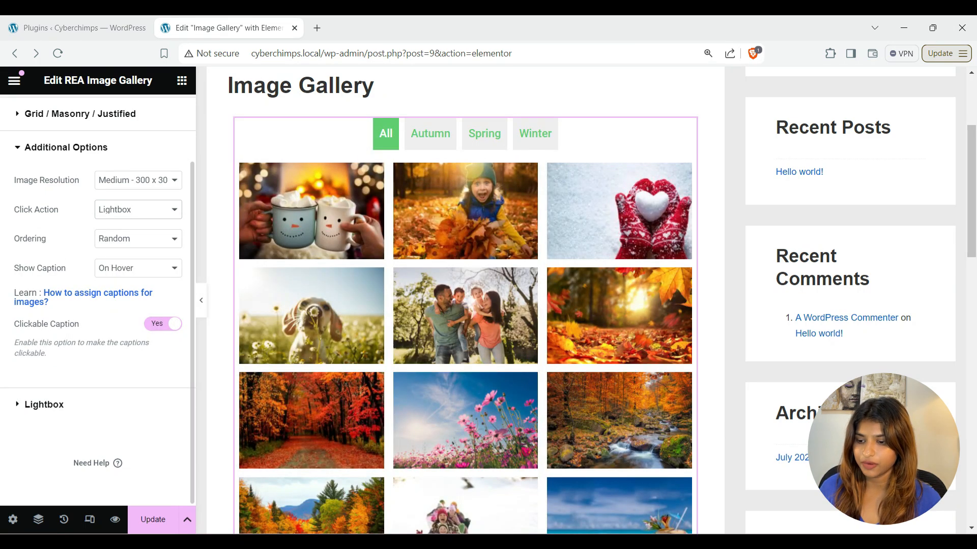
Add Download to the gallery's lightbox actions.
{"action": "left_click", "coordinate": [43, 405]}
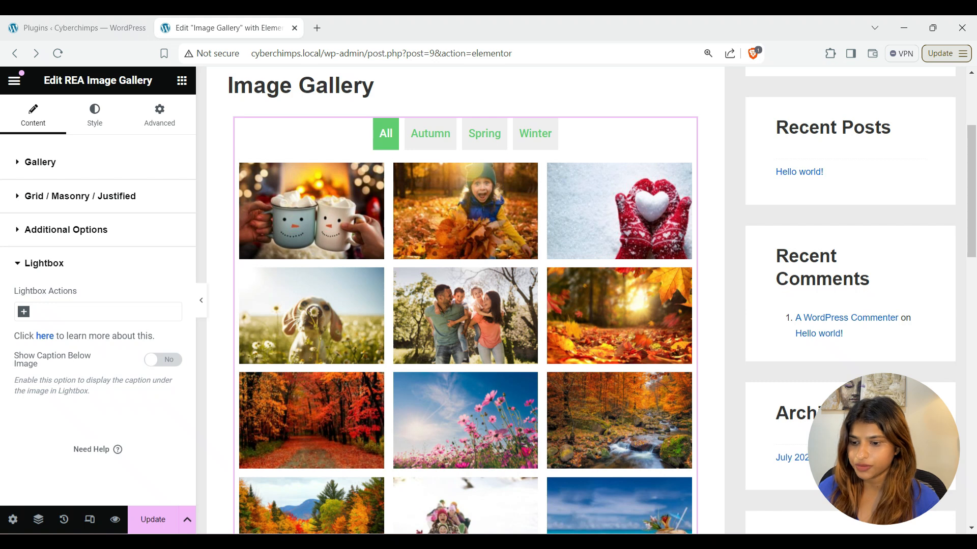
{"action": "left_click", "coordinate": [98, 312]}
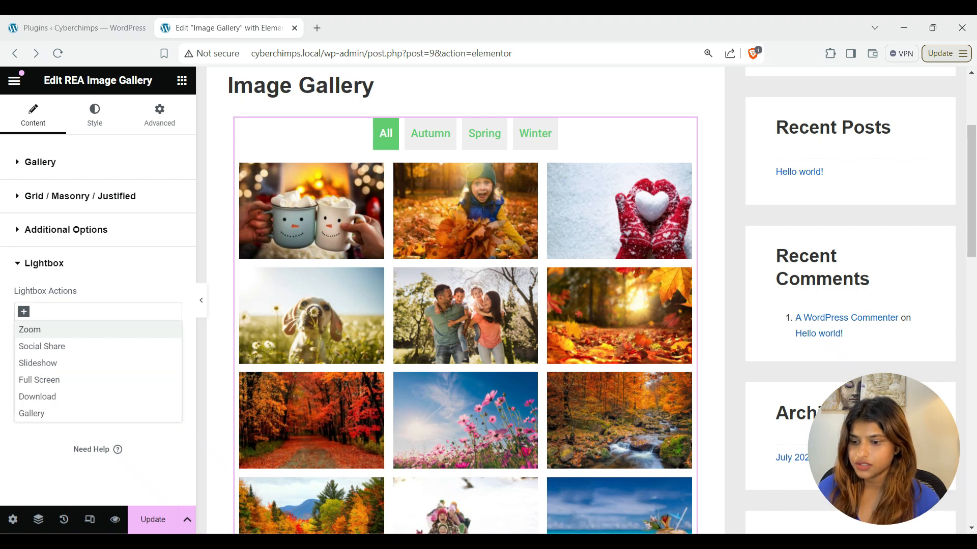
{"action": "key", "text": "Down"}
{"action": "key", "text": "Down"}
{"action": "key", "text": "Down"}
{"action": "key", "text": "Down"}
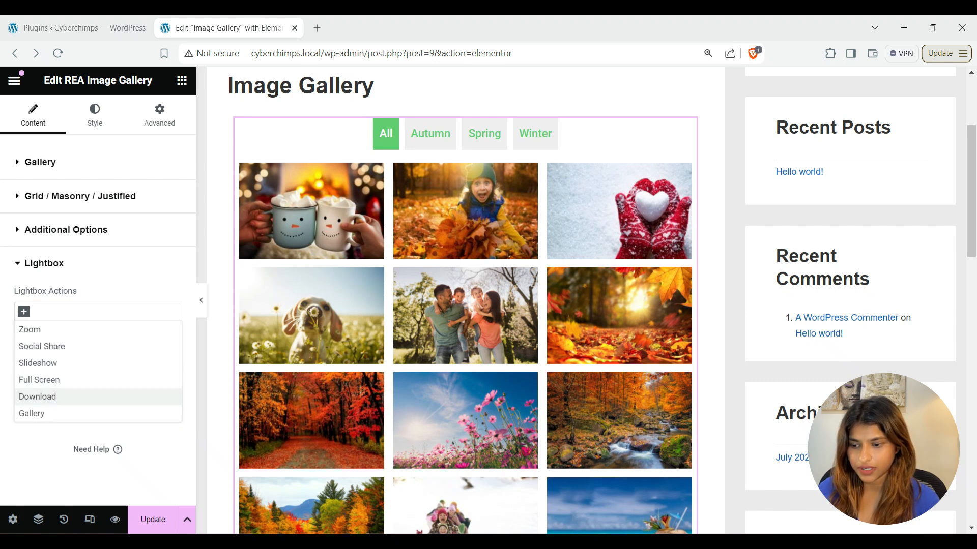
{"action": "key", "text": "Down"}
{"action": "key", "text": "Up"}
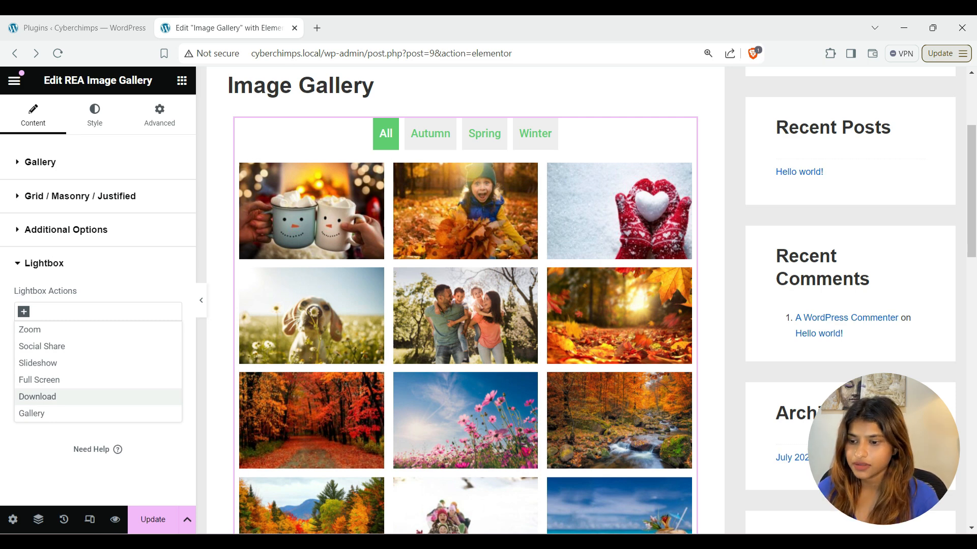
{"action": "key", "text": "Return"}
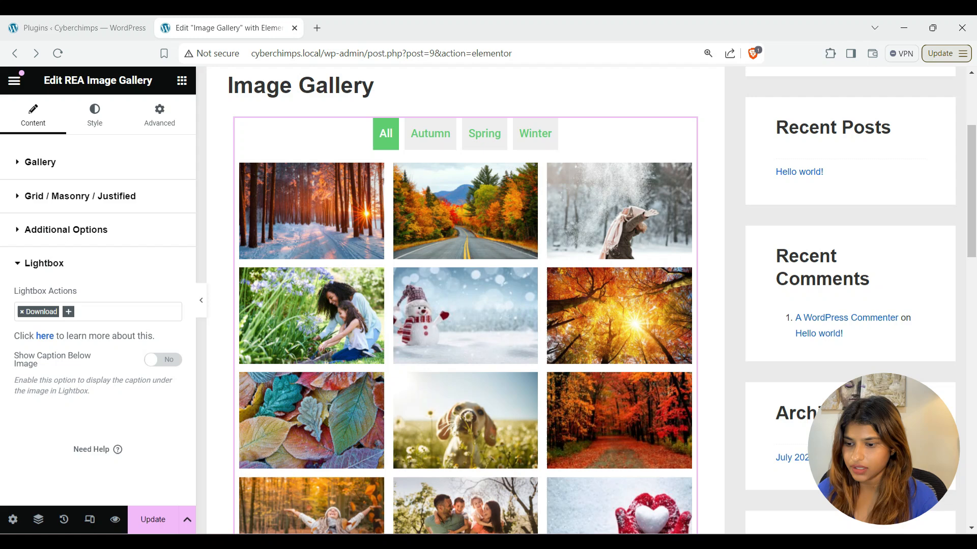
Add Social Share to the lightbox actions and check the lightbox on the greenhouse wheelbarrow image.
{"action": "left_click", "coordinate": [78, 311]}
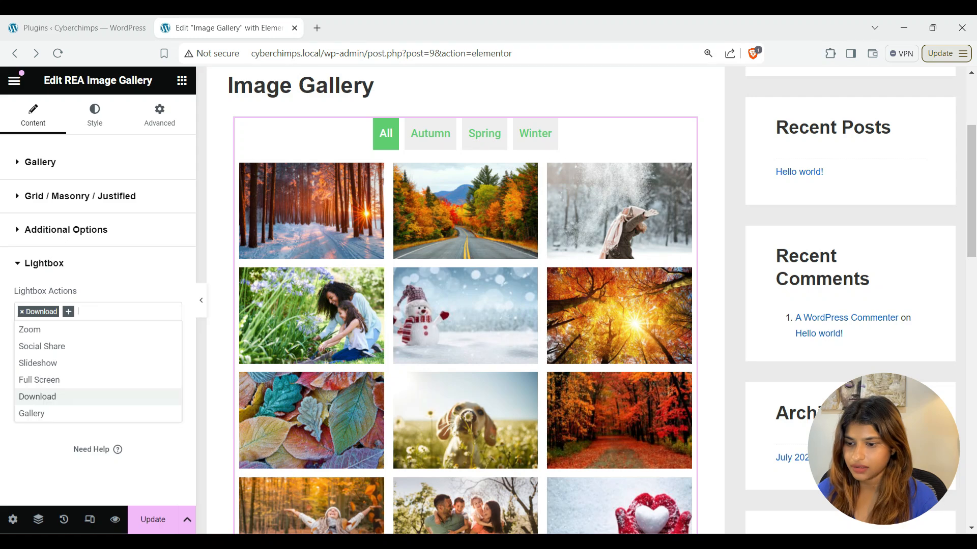
{"action": "key", "text": "Down"}
{"action": "key", "text": "Down"}
{"action": "key", "text": "Down"}
{"action": "key", "text": "Return"}
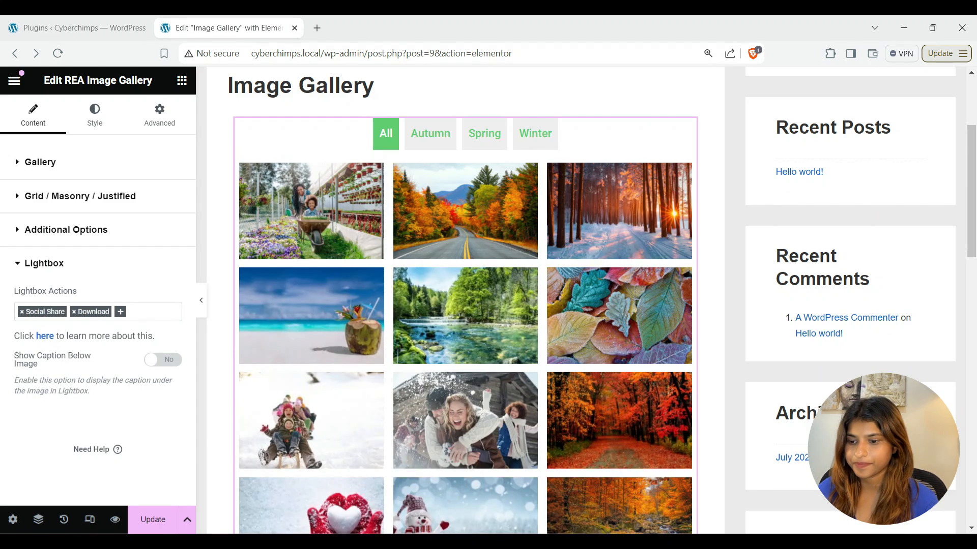
{"action": "left_click", "coordinate": [311, 211]}
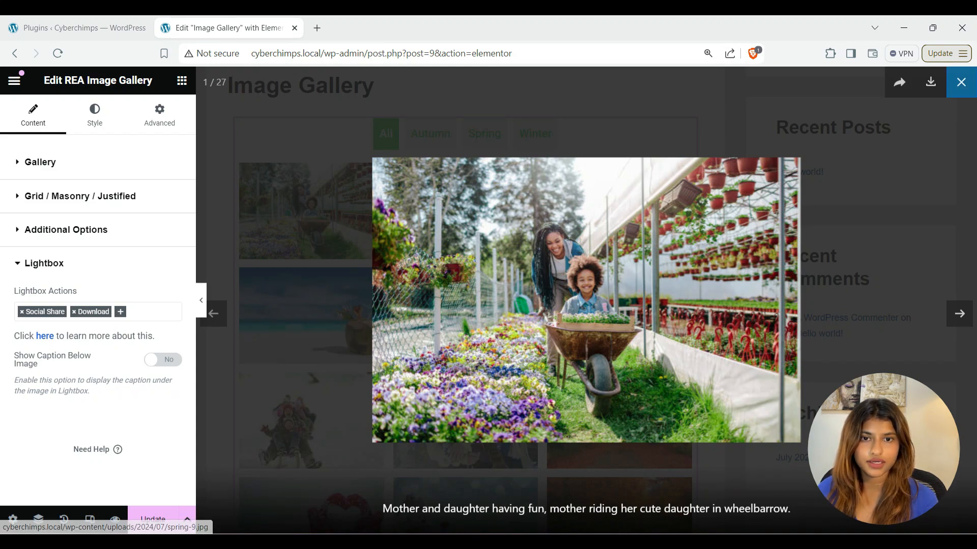
{"action": "left_click", "coordinate": [961, 82]}
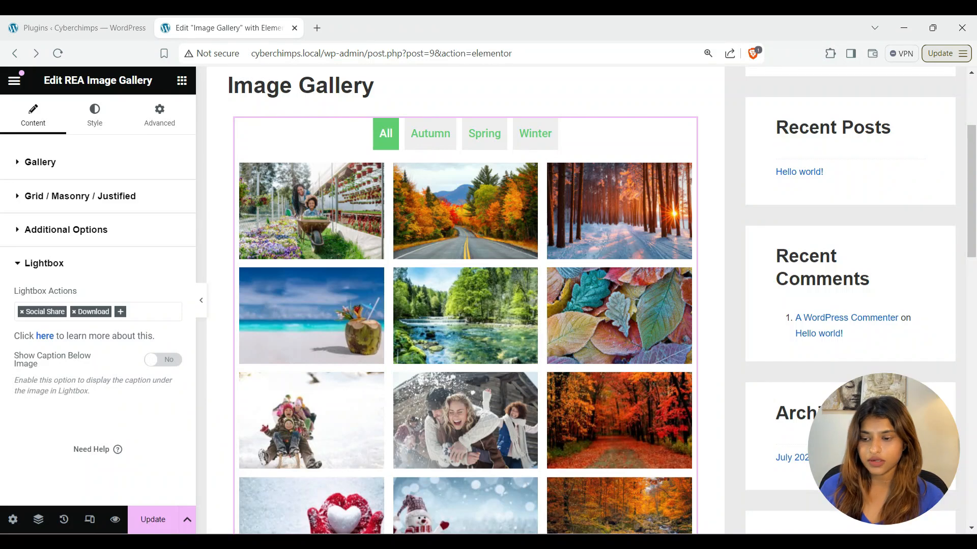
Enable the caption below the image in the lightbox and set its bottom spacing to 52 while previewing an autumn leaves image.
{"action": "left_click", "coordinate": [163, 360]}
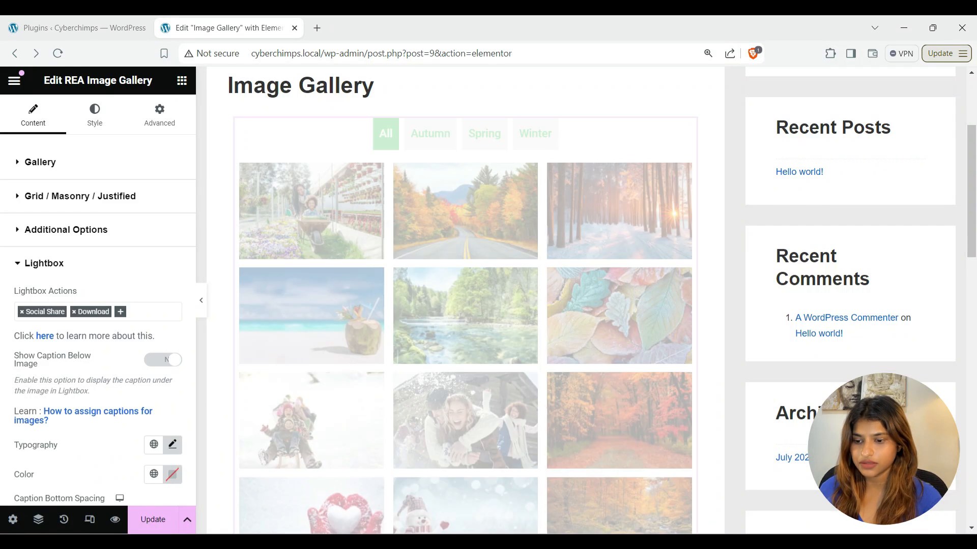
{"action": "scroll", "coordinate": [162, 360], "scroll_direction": "down", "scroll_amount": 1}
{"action": "scroll", "coordinate": [96, 305], "scroll_direction": "down", "scroll_amount": 3}
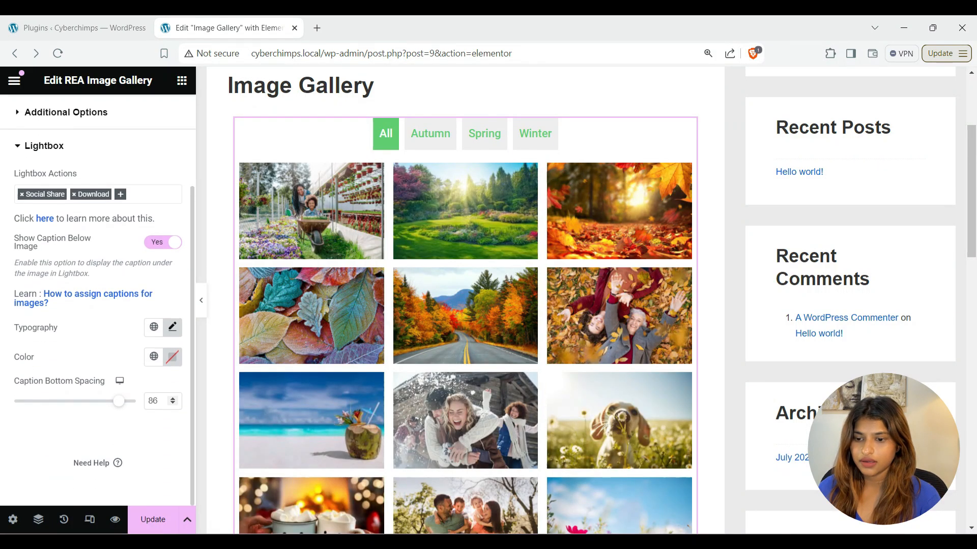
{"action": "left_click", "coordinate": [619, 224]}
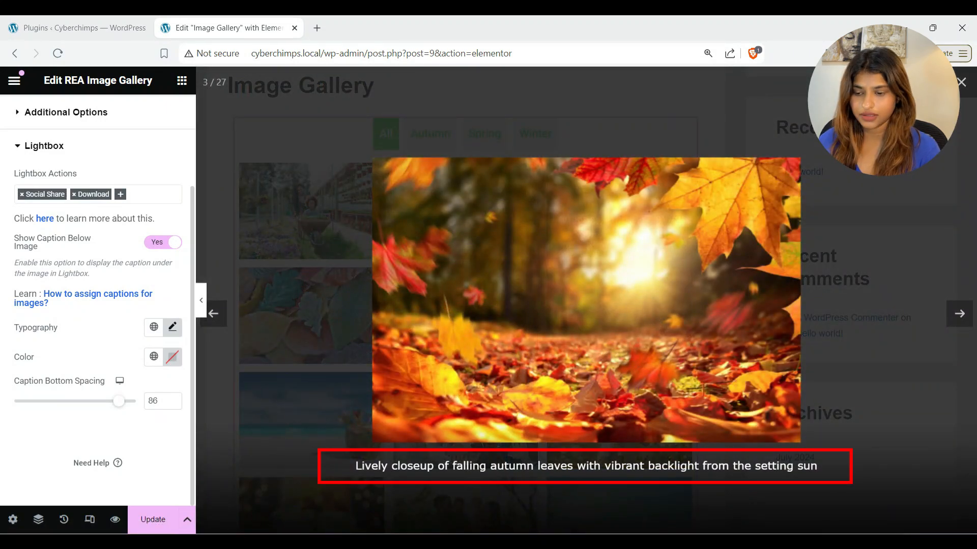
{"action": "left_click_drag", "start_coordinate": [118, 401], "coordinate": [77, 401]}
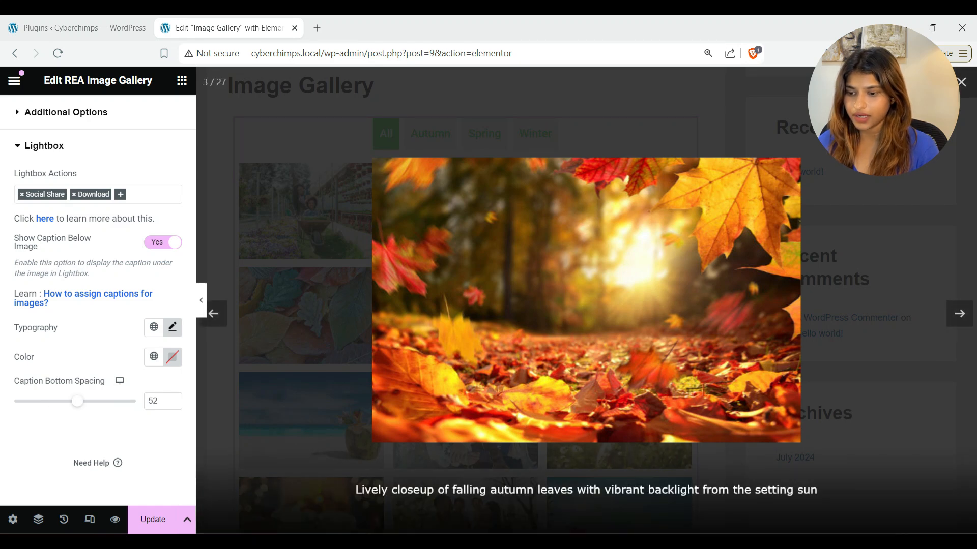
{"action": "left_click", "coordinate": [961, 82]}
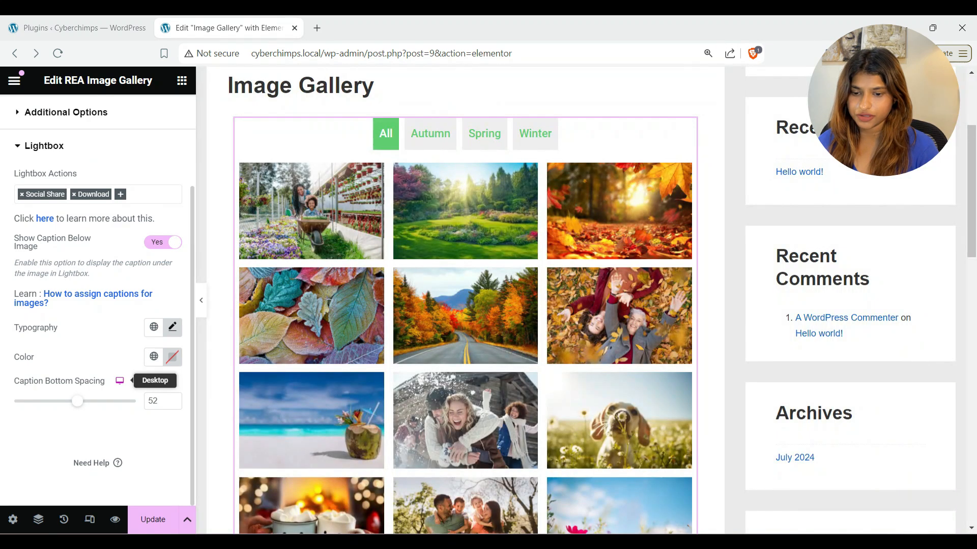
{"action": "scroll", "coordinate": [120, 382], "scroll_direction": "up", "scroll_amount": 3}
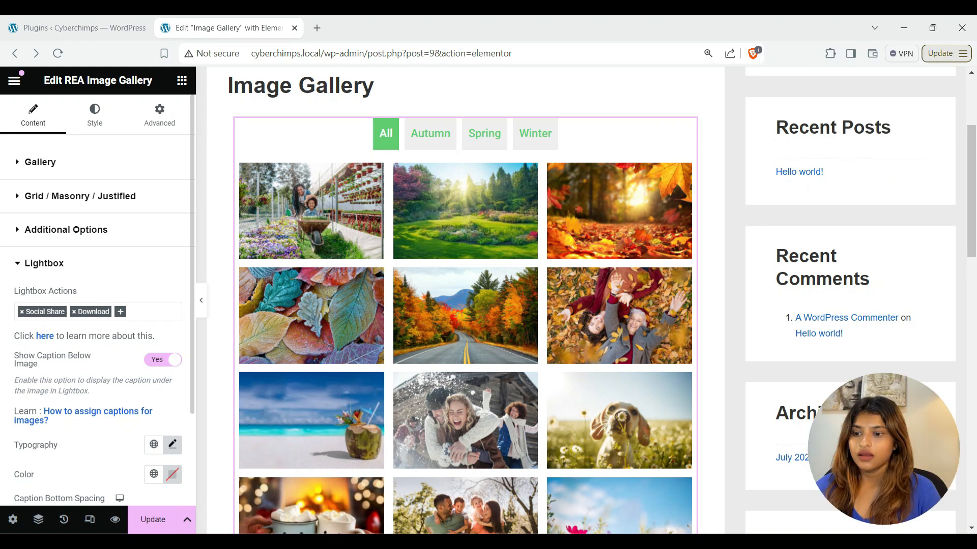
Set the gallery's image spacing to 10 and the normal-state thumbnail scale to 1 in the style settings.
{"action": "left_click", "coordinate": [95, 115]}
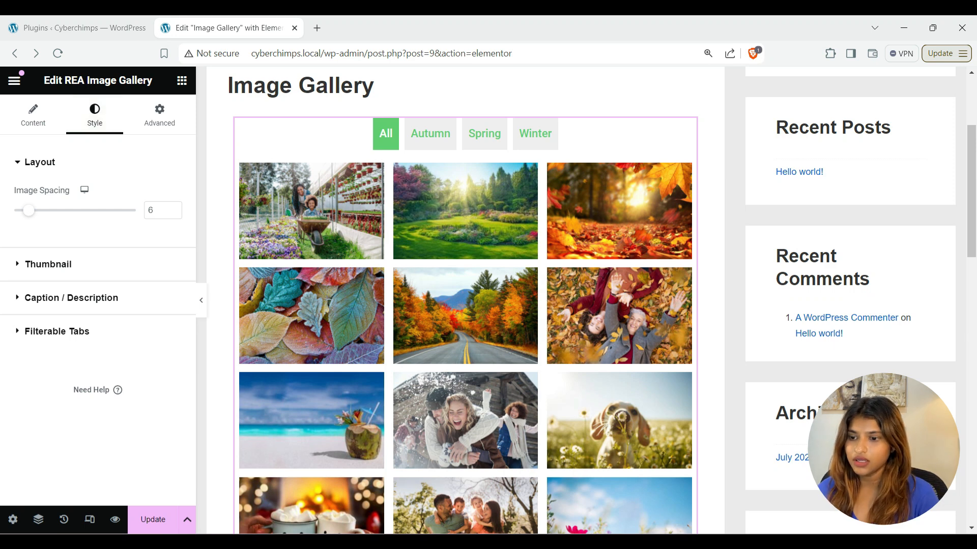
{"action": "mouse_move", "coordinate": [29, 210]}
{"action": "left_mouse_down"}
{"action": "mouse_move", "coordinate": [52, 210]}
{"action": "mouse_move", "coordinate": [39, 210]}
{"action": "left_mouse_up"}
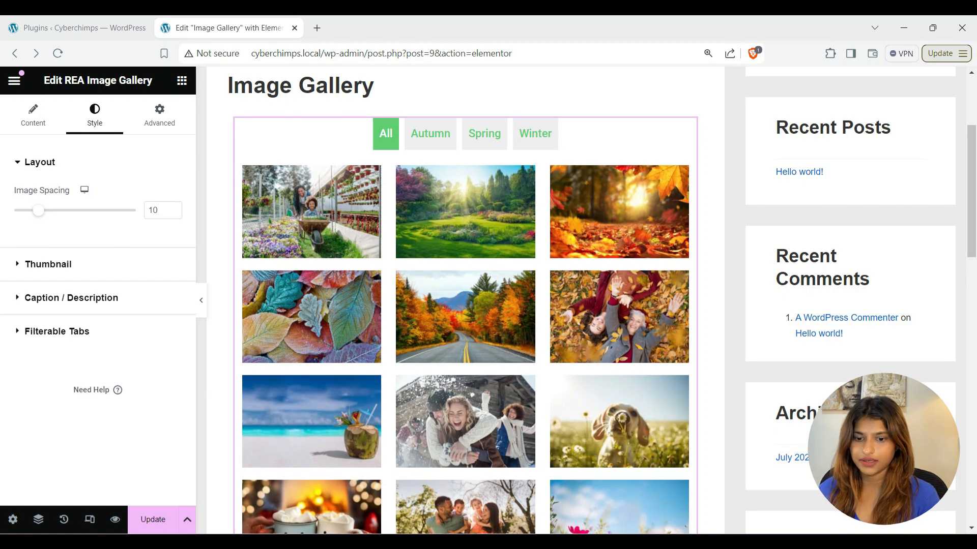
{"action": "left_click", "coordinate": [48, 264]}
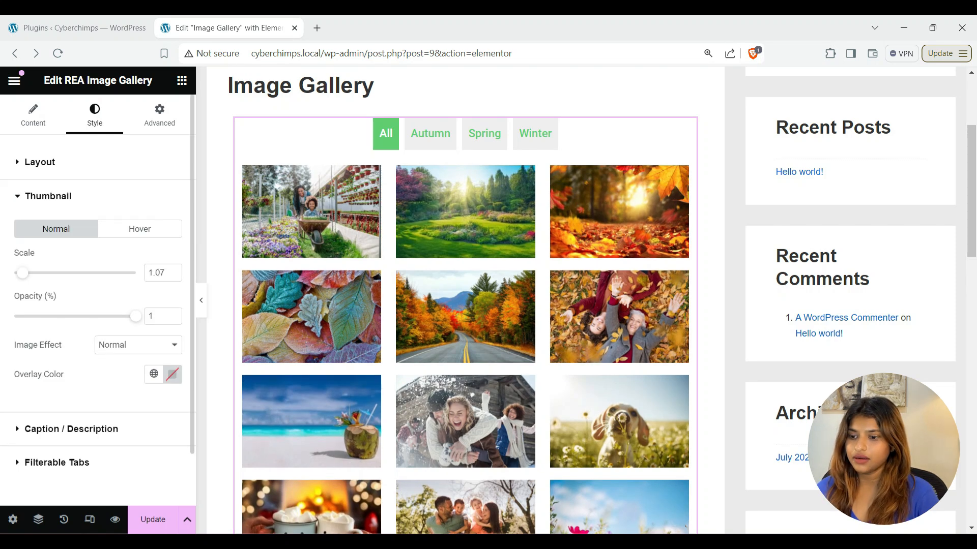
{"action": "mouse_move", "coordinate": [23, 273]}
{"action": "left_mouse_down"}
{"action": "mouse_move", "coordinate": [55, 273]}
{"action": "mouse_move", "coordinate": [14, 273]}
{"action": "left_mouse_up"}
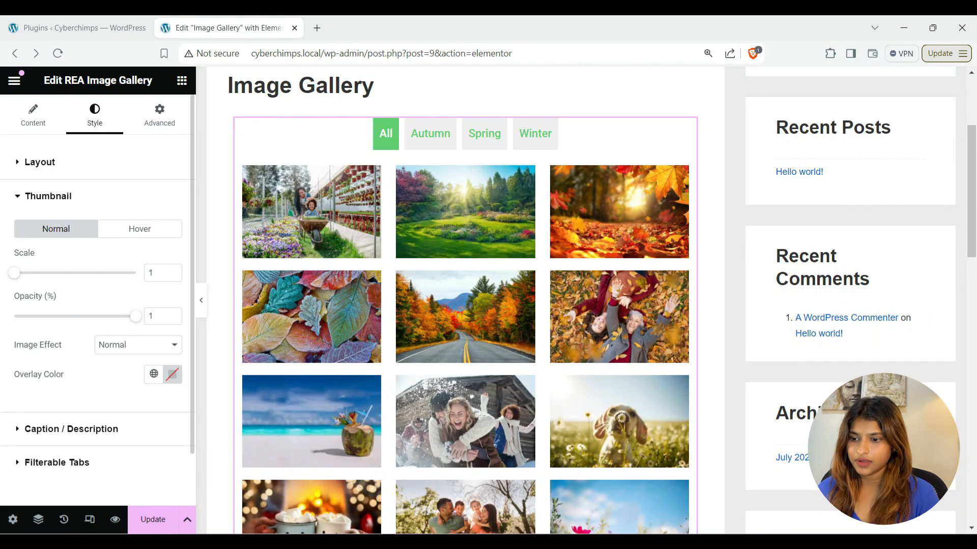
{"action": "mouse_move", "coordinate": [135, 315]}
{"action": "left_mouse_down"}
{"action": "mouse_move", "coordinate": [14, 316]}
{"action": "mouse_move", "coordinate": [135, 316]}
{"action": "left_mouse_up"}
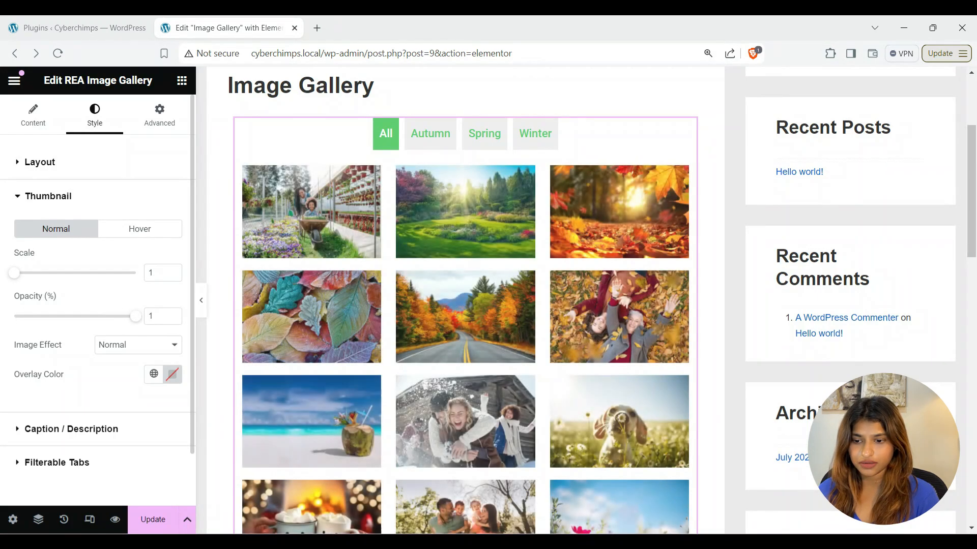
Try the Aden and 1977 image effects on the normal-state thumbnails and return to the Normal effect.
{"action": "scroll", "coordinate": [97, 305], "scroll_direction": "down", "scroll_amount": 1}
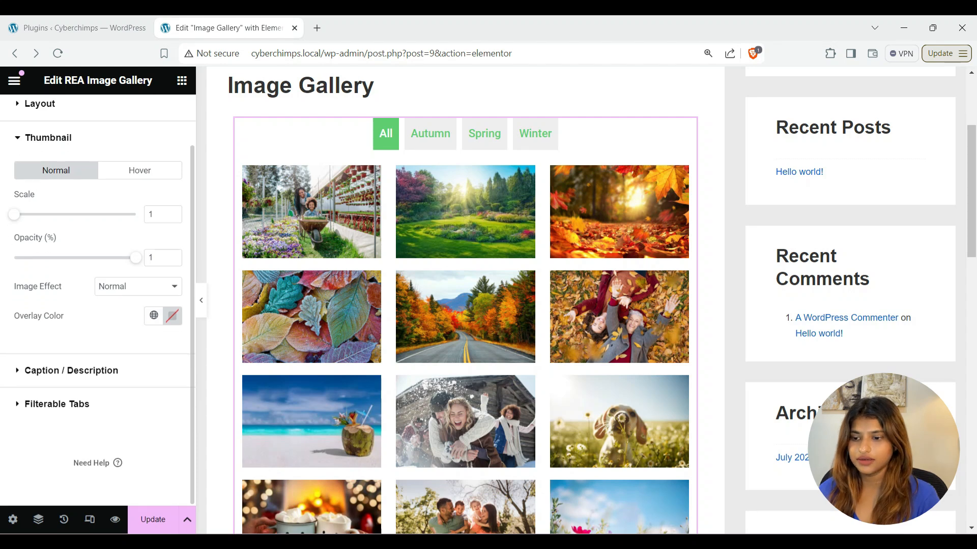
{"action": "left_click", "coordinate": [137, 286]}
{"action": "left_click", "coordinate": [137, 313]}
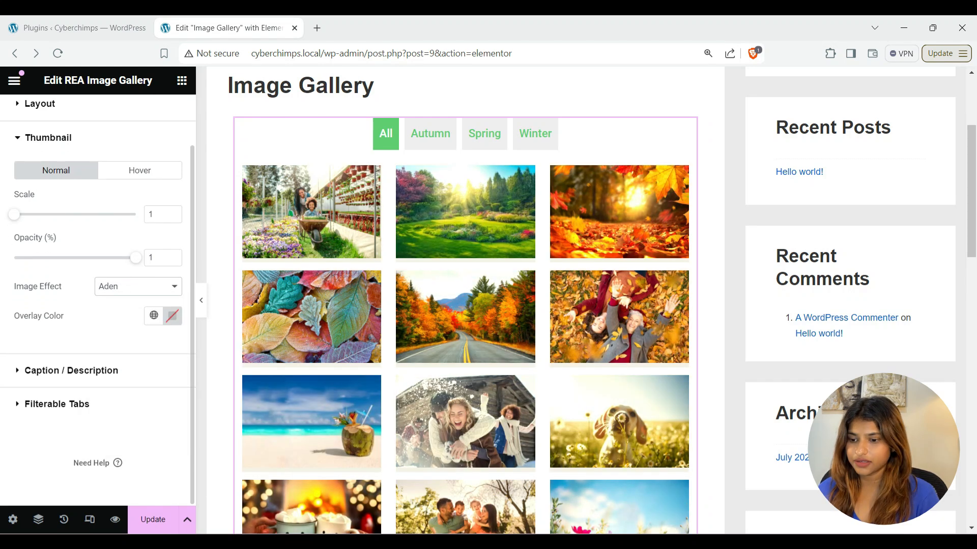
{"action": "left_click", "coordinate": [138, 287]}
{"action": "left_click", "coordinate": [138, 324]}
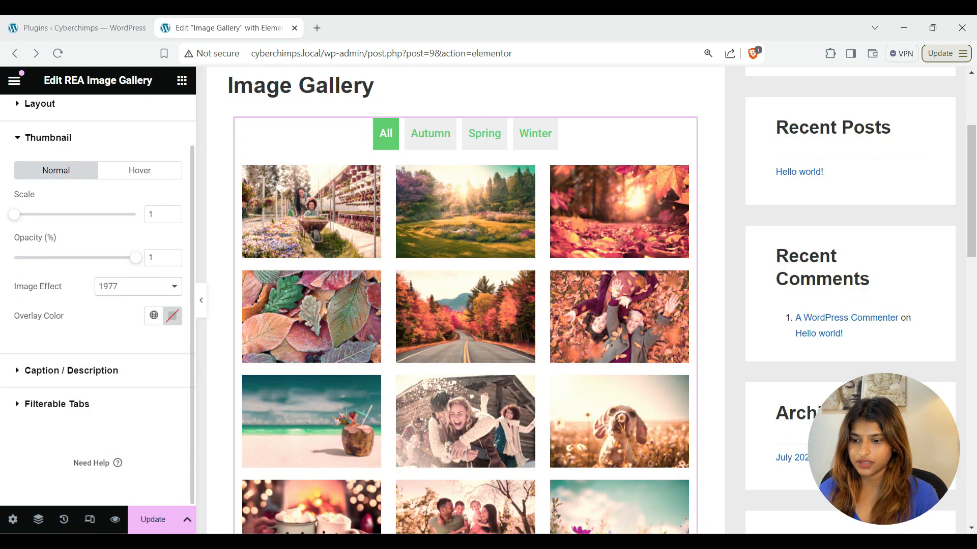
{"action": "left_click", "coordinate": [138, 287]}
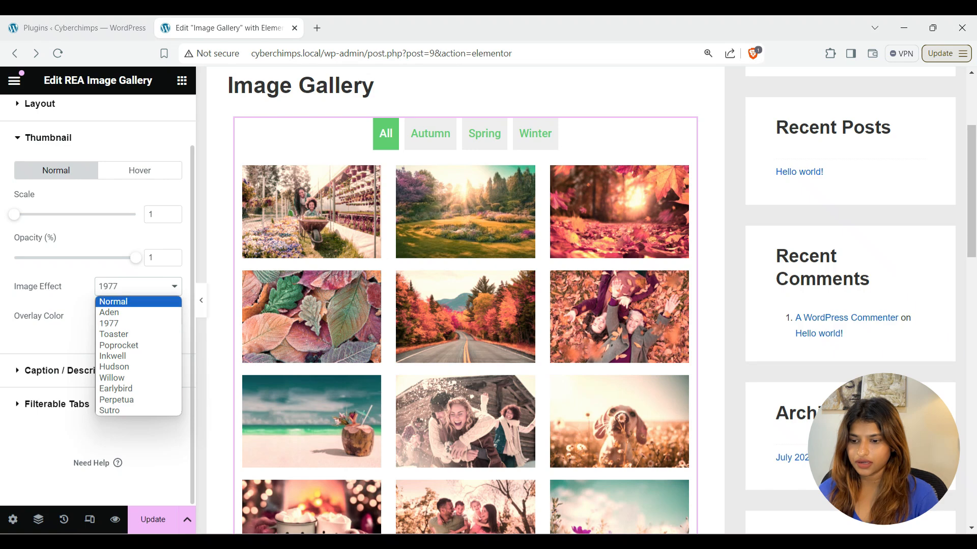
{"action": "left_click", "coordinate": [113, 302]}
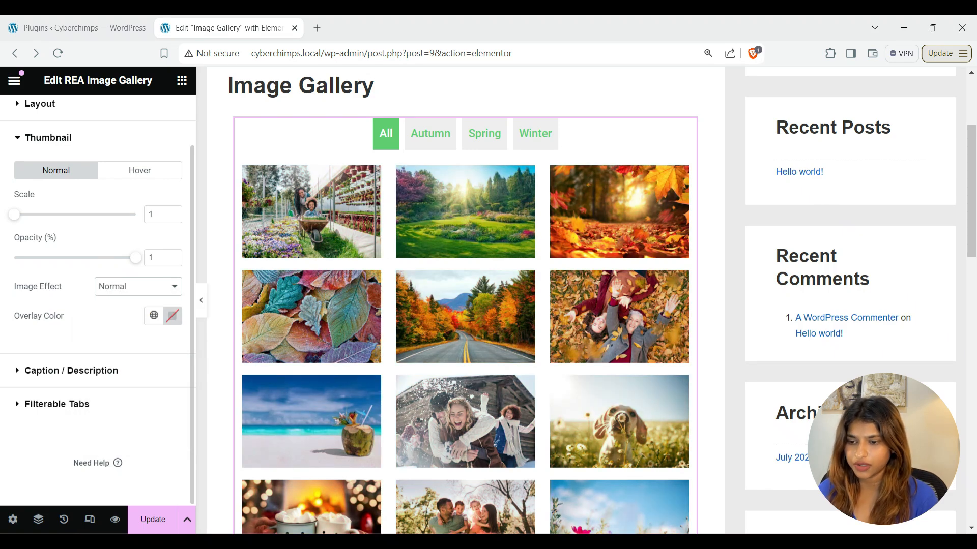
Try a black #000000 overlay color on the normal-state thumbnails and reset the overlay color.
{"action": "left_click", "coordinate": [172, 316]}
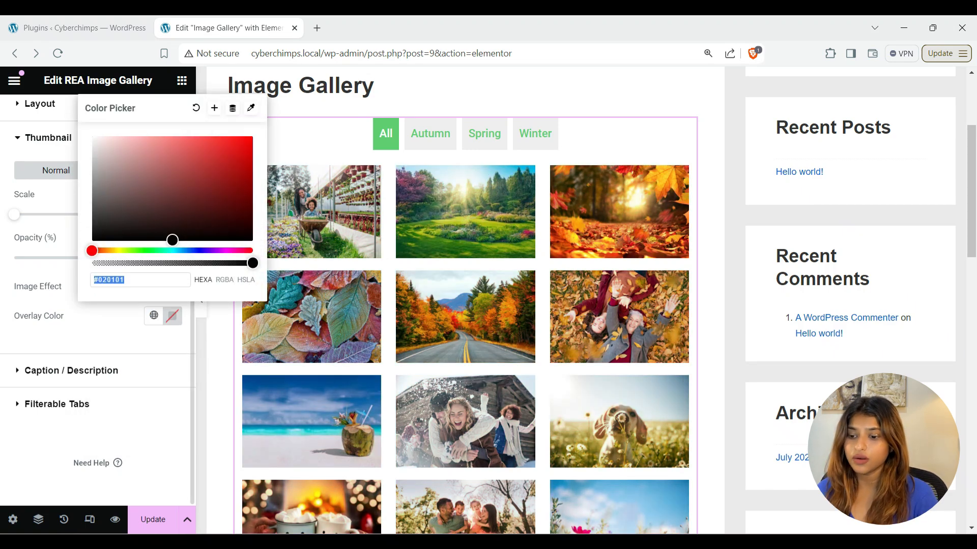
{"action": "mouse_move", "coordinate": [172, 240]}
{"action": "left_mouse_down"}
{"action": "mouse_move", "coordinate": [114, 153]}
{"action": "mouse_move", "coordinate": [174, 241]}
{"action": "left_mouse_up"}
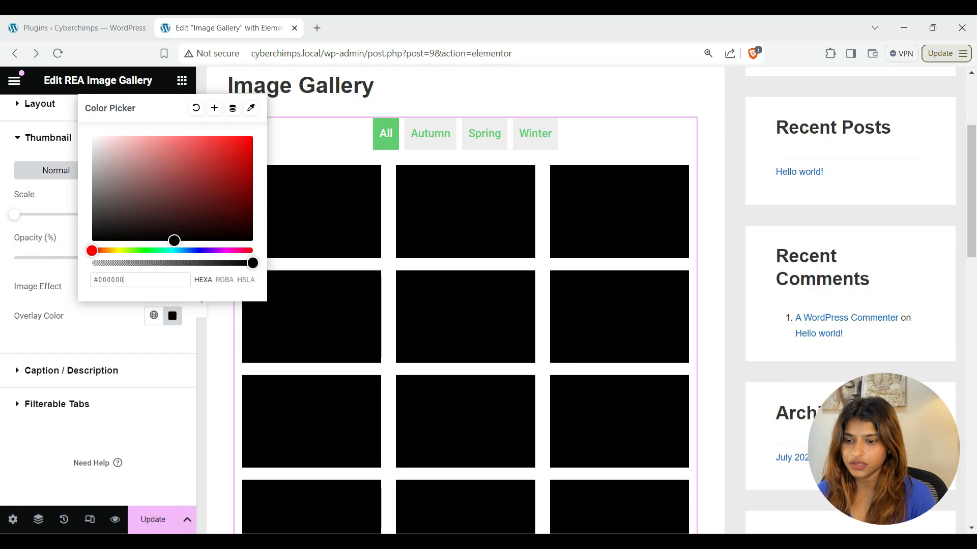
{"action": "left_click", "coordinate": [196, 108]}
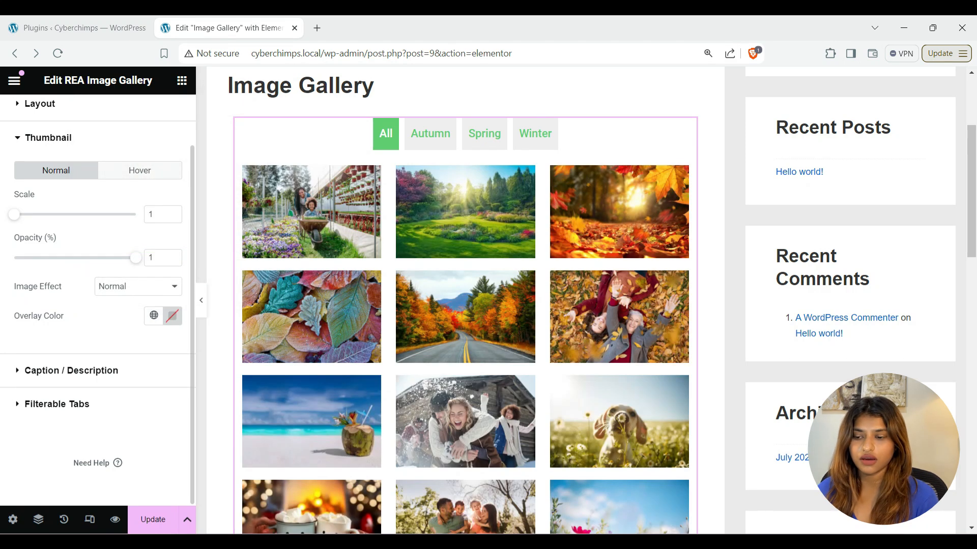
Set the thumbnail scale for the hover state to 1.36.
{"action": "left_click", "coordinate": [139, 171]}
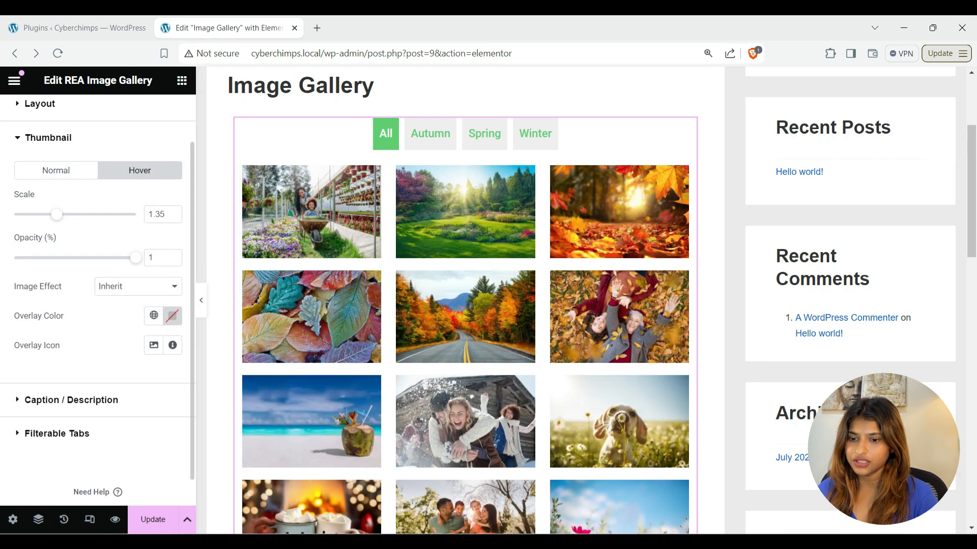
{"action": "mouse_move", "coordinate": [57, 214]}
{"action": "left_mouse_down"}
{"action": "mouse_move", "coordinate": [23, 215]}
{"action": "mouse_move", "coordinate": [58, 214]}
{"action": "left_mouse_up"}
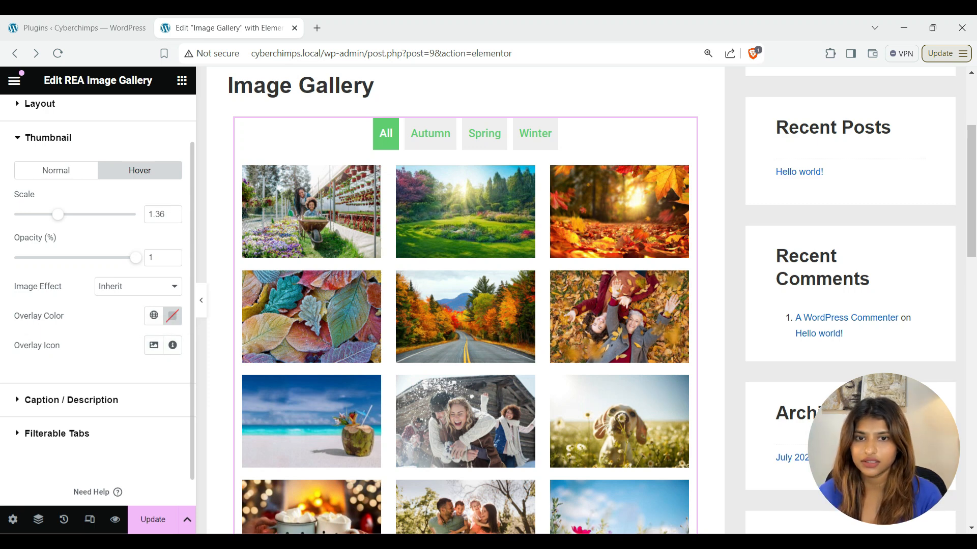
Try the Top and Middle vertical alignments for the gallery captions and return to Bottom.
{"action": "left_click", "coordinate": [71, 400]}
{"action": "scroll", "coordinate": [97, 300], "scroll_direction": "down", "scroll_amount": 3}
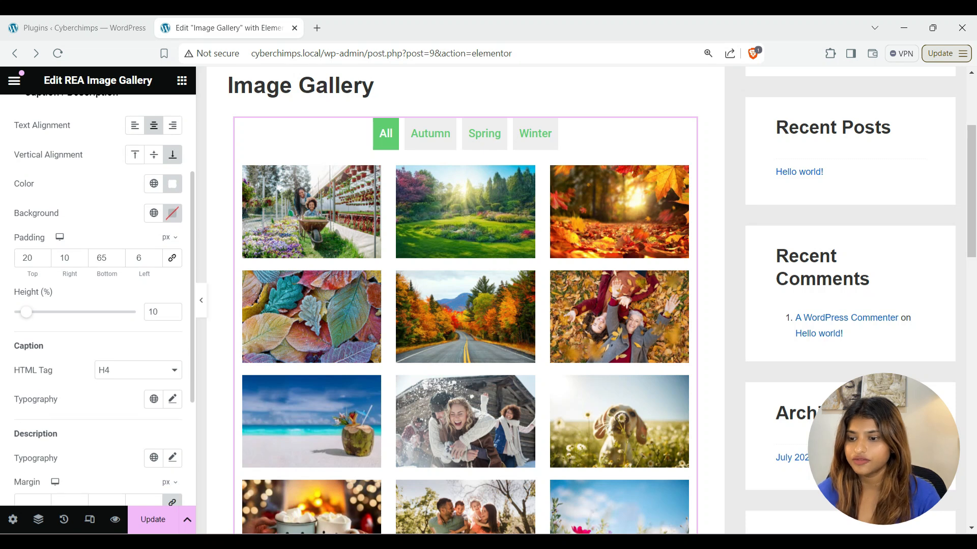
{"action": "scroll", "coordinate": [134, 213], "scroll_direction": "up", "scroll_amount": 1}
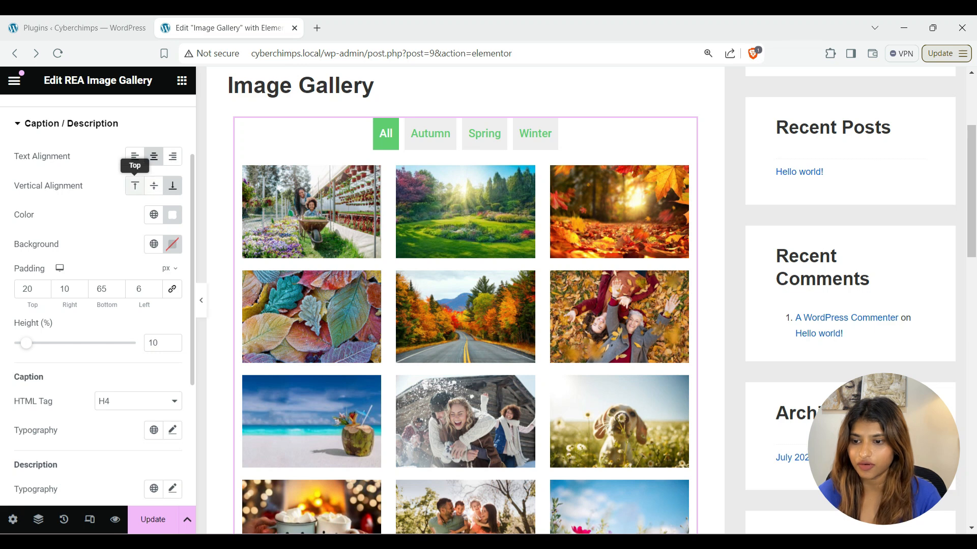
{"action": "left_click", "coordinate": [135, 185]}
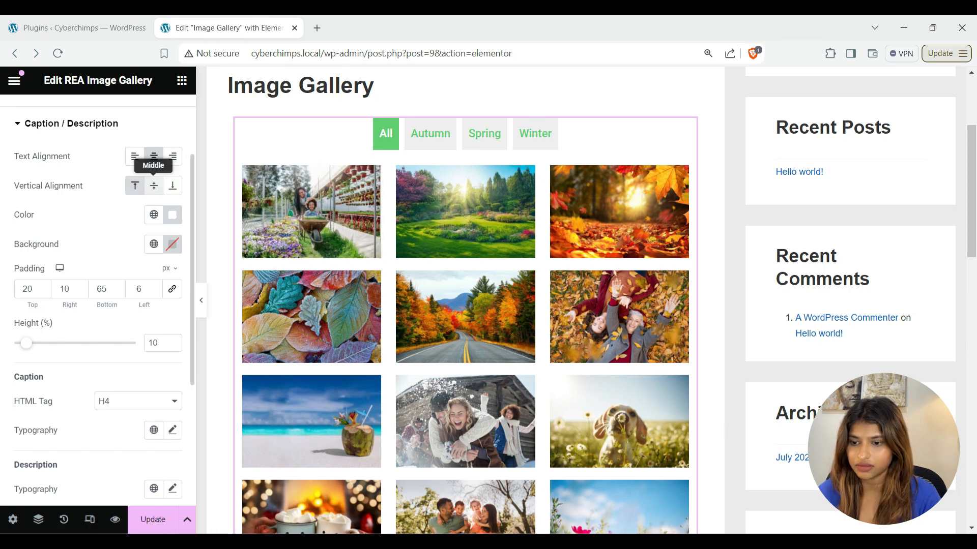
{"action": "left_click", "coordinate": [153, 185]}
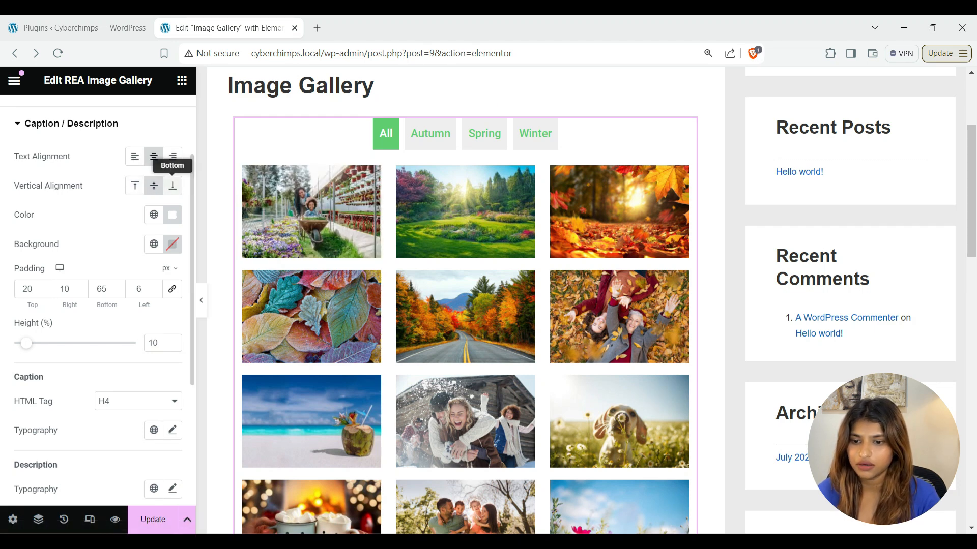
{"action": "left_click", "coordinate": [172, 185]}
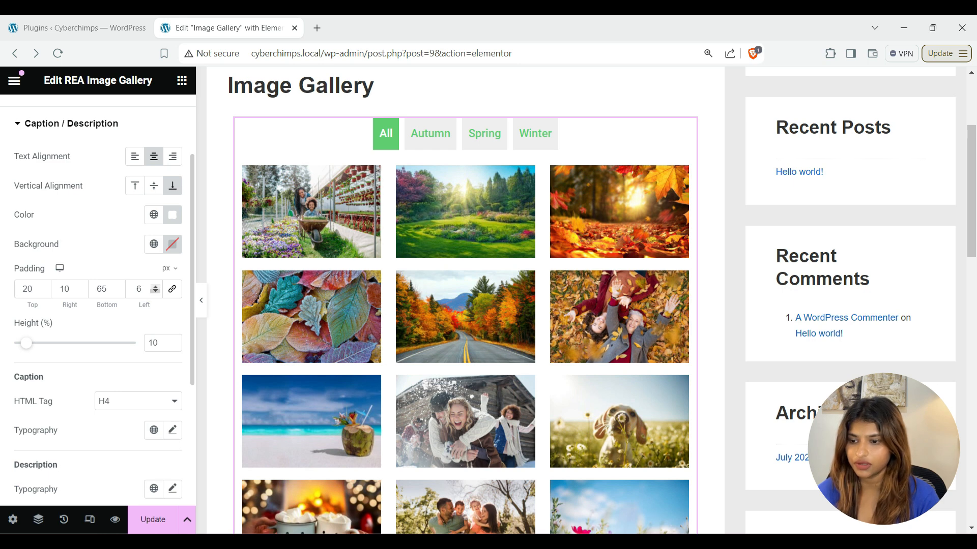
Examine the HTML tag choices for gallery captions, keeping H4, and check the caption typography settings.
{"action": "scroll", "coordinate": [152, 289], "scroll_direction": "down", "scroll_amount": 2}
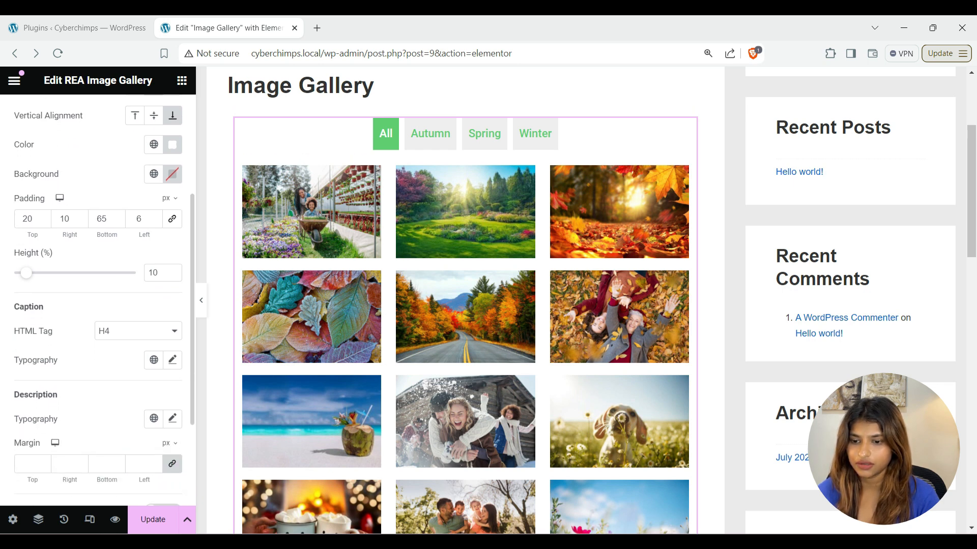
{"action": "scroll", "coordinate": [98, 304], "scroll_direction": "down", "scroll_amount": 2}
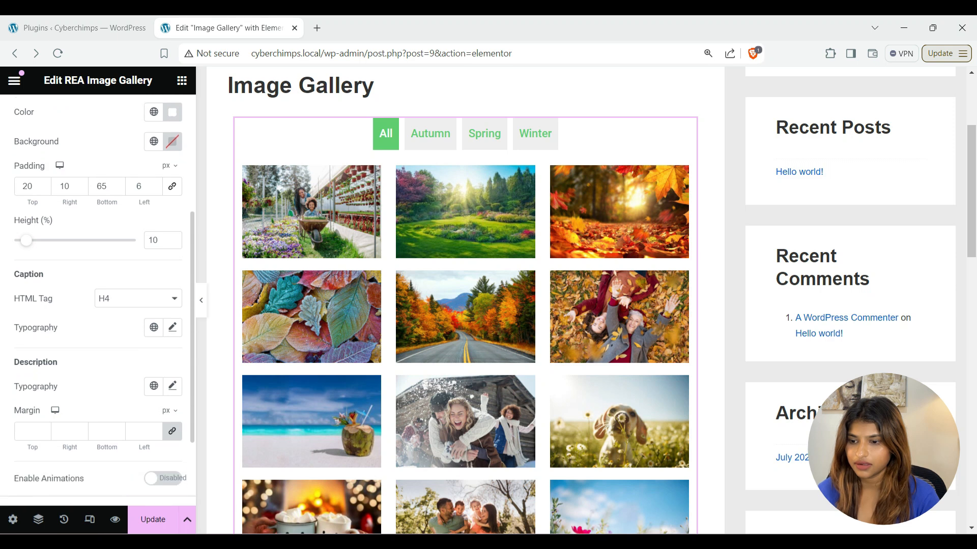
{"action": "left_click", "coordinate": [138, 249]}
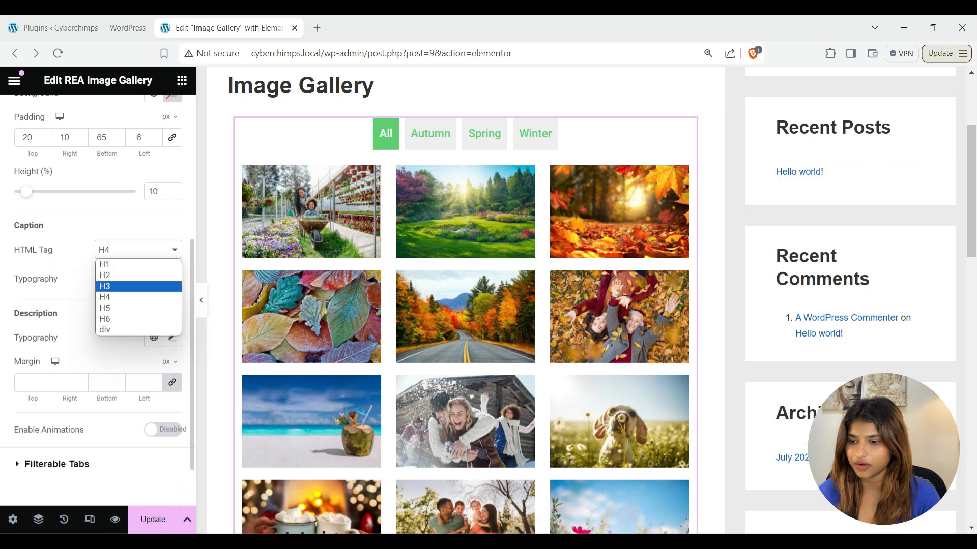
{"action": "left_click", "coordinate": [137, 297]}
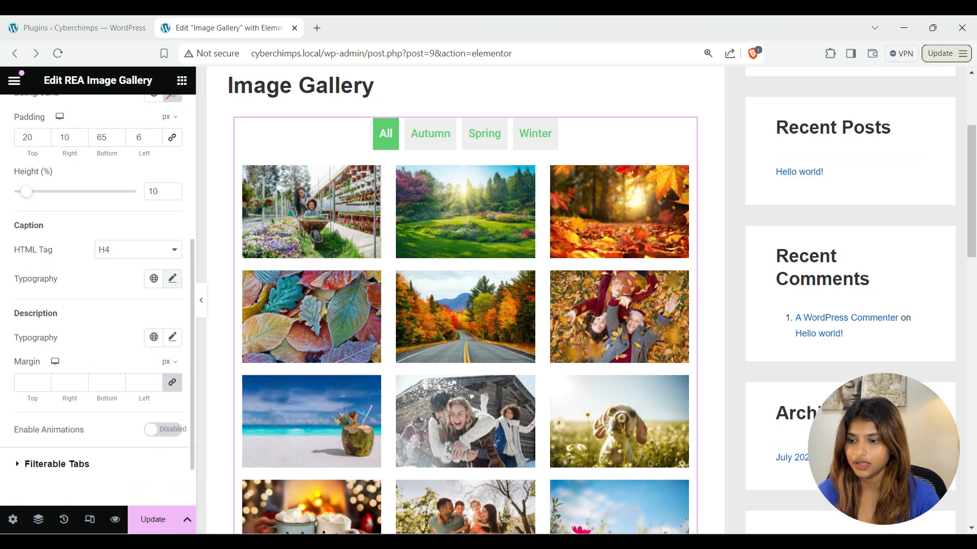
{"action": "left_click", "coordinate": [172, 279]}
{"action": "left_click", "coordinate": [172, 278]}
Enable animations for the gallery captions and review the hover animation options, keeping Fade In.
{"action": "scroll", "coordinate": [153, 321], "scroll_direction": "down", "scroll_amount": 2}
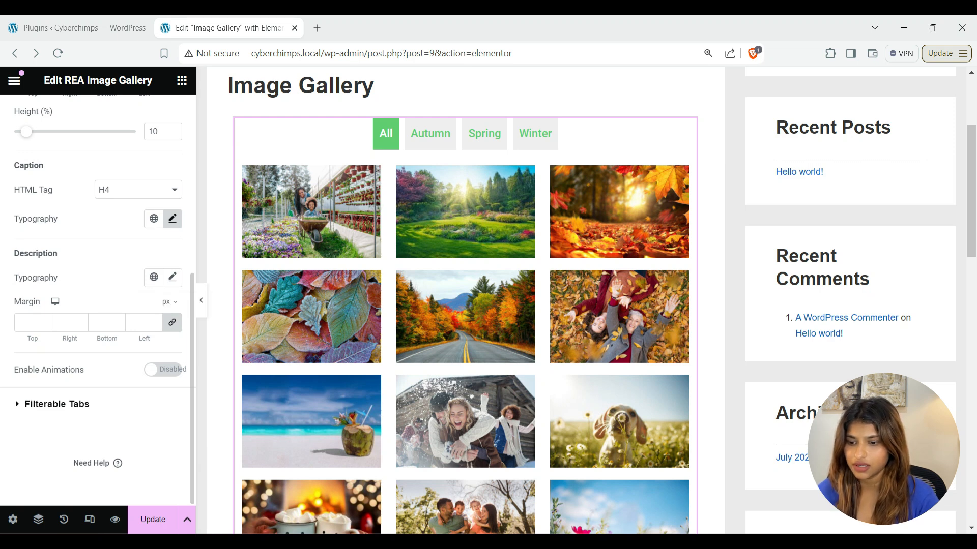
{"action": "left_click", "coordinate": [163, 370]}
{"action": "scroll", "coordinate": [102, 305], "scroll_direction": "down", "scroll_amount": 1}
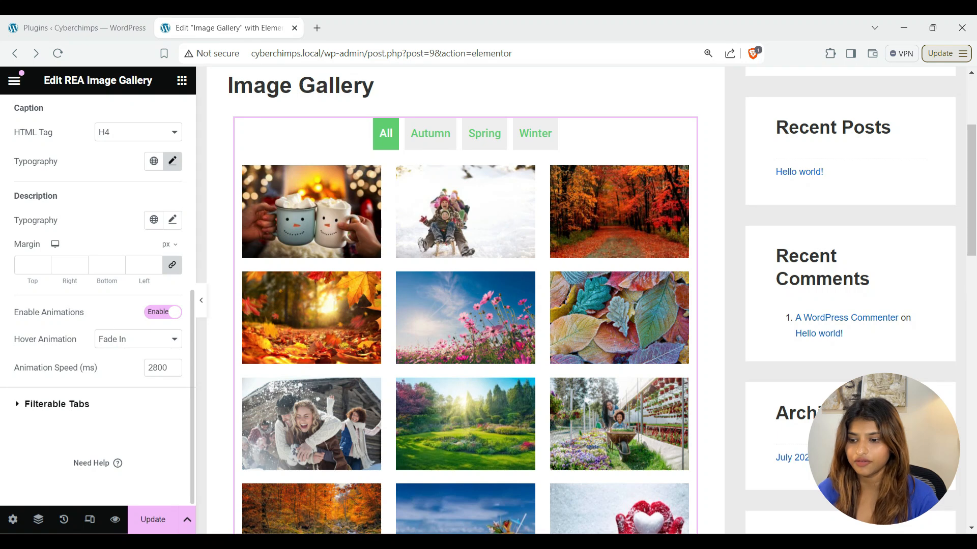
{"action": "left_click", "coordinate": [137, 340]}
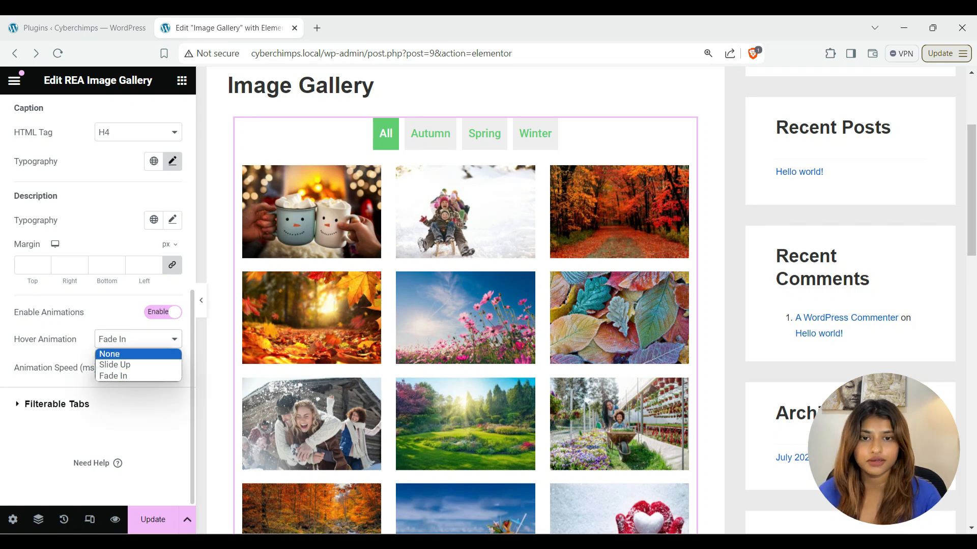
{"action": "scroll", "coordinate": [117, 356], "scroll_direction": "up", "scroll_amount": 1}
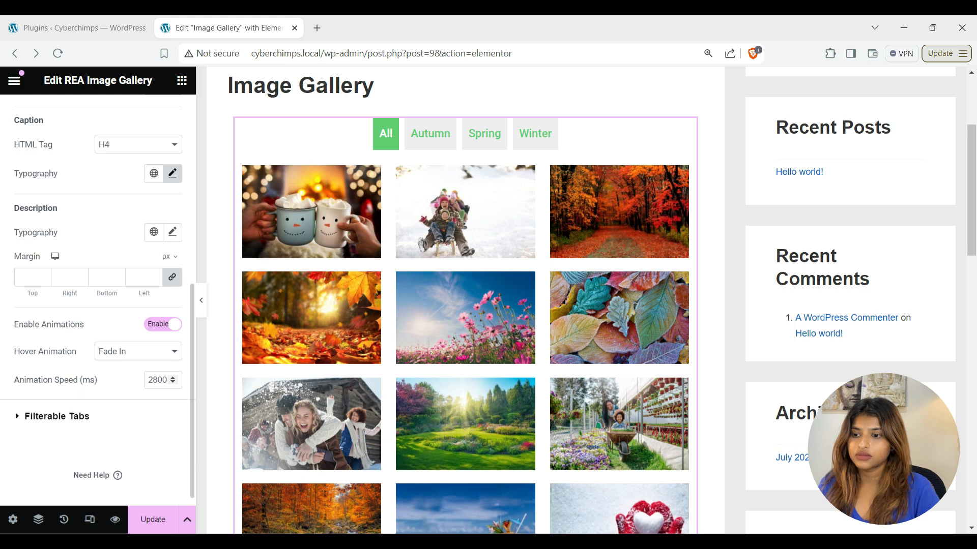
Open the gallery's image editor and examine the caption and description fields of the autumn leaves image.
{"action": "scroll", "coordinate": [97, 305], "scroll_direction": "up", "scroll_amount": 7}
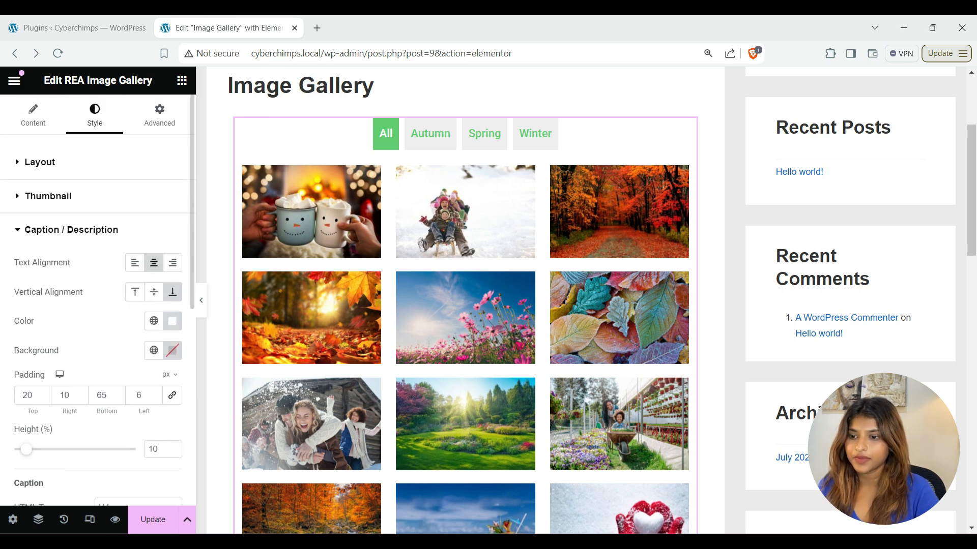
{"action": "left_click", "coordinate": [33, 116]}
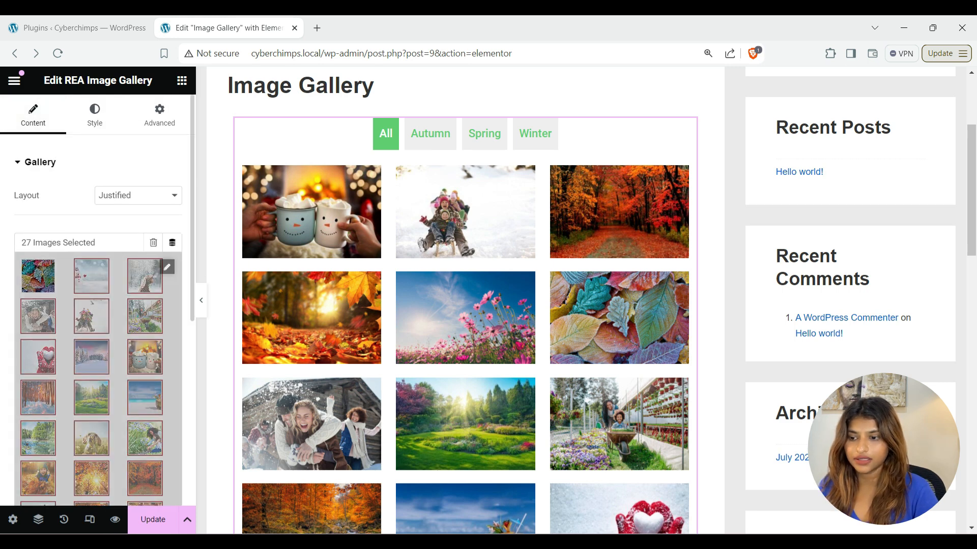
{"action": "left_click", "coordinate": [38, 276]}
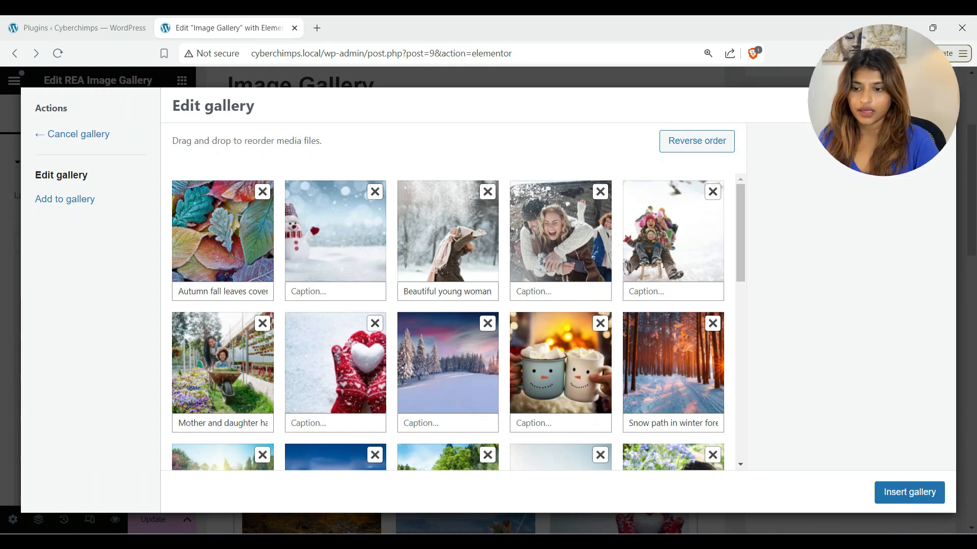
{"action": "left_click", "coordinate": [222, 231]}
{"action": "scroll", "coordinate": [850, 305], "scroll_direction": "down", "scroll_amount": 3}
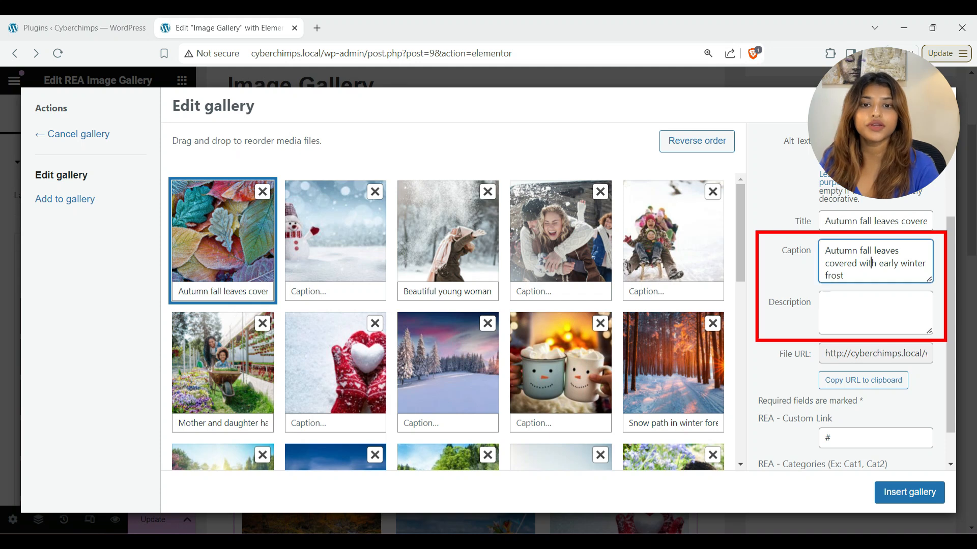
{"action": "key", "text": "Tab"}
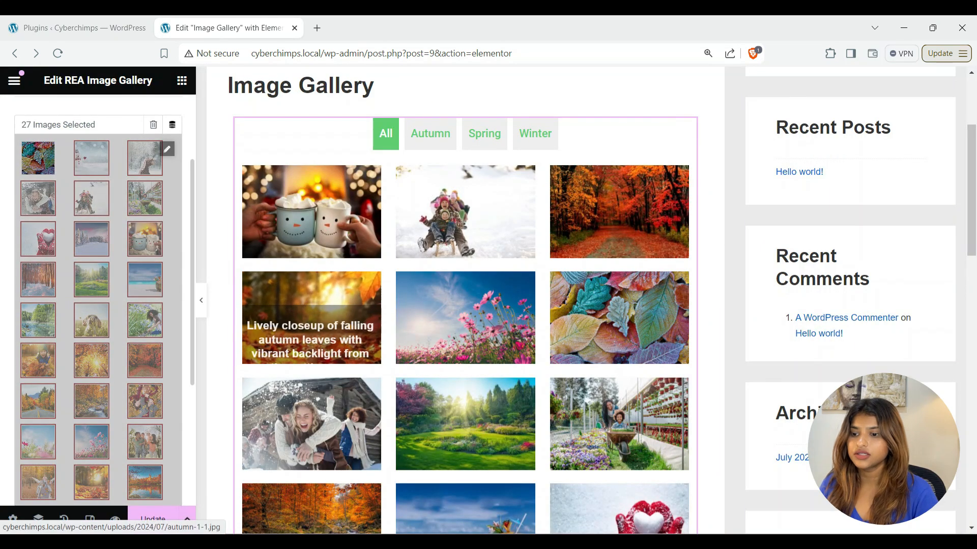
{"action": "scroll", "coordinate": [102, 285], "scroll_direction": "up", "scroll_amount": 3}
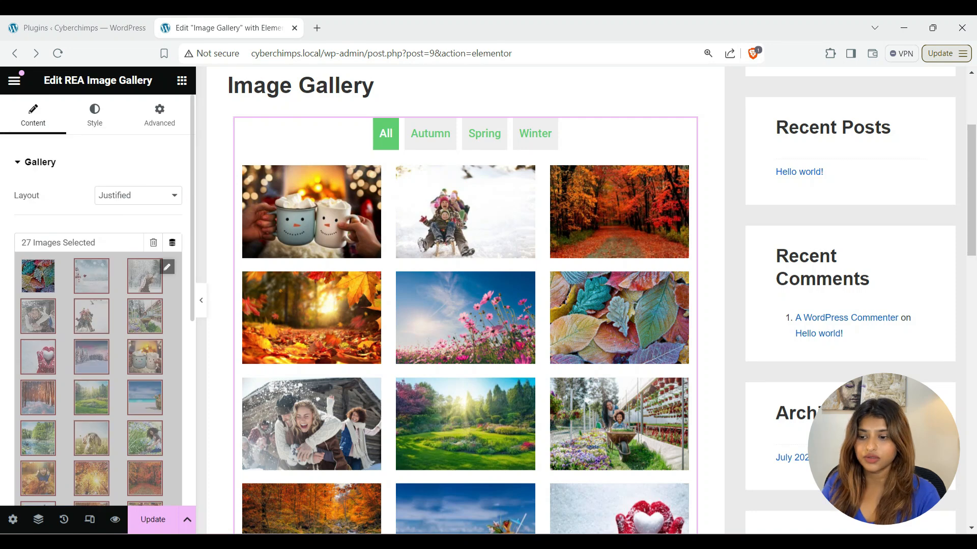
In the Filterable Tabs styling, try the Left tab alignment and return to Center.
{"action": "left_click", "coordinate": [95, 115]}
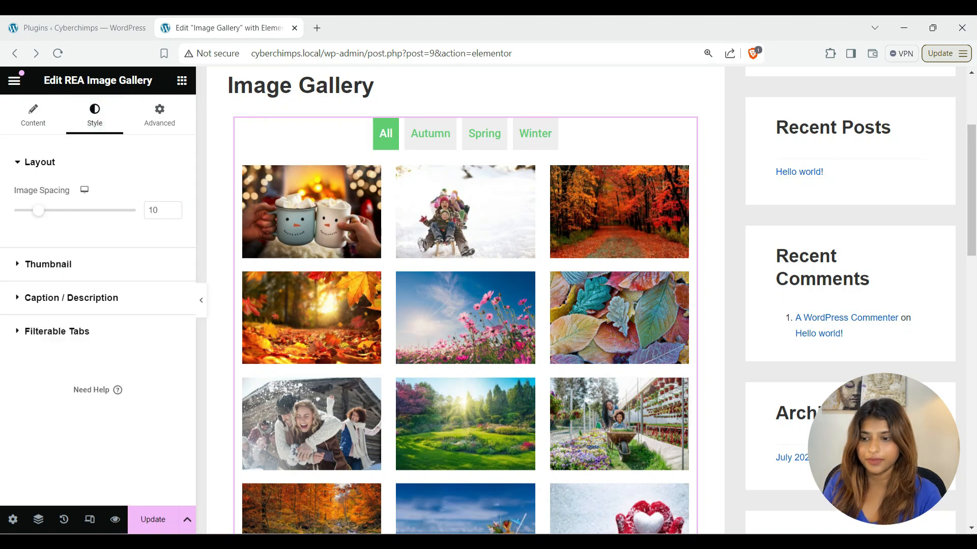
{"action": "left_click", "coordinate": [56, 332]}
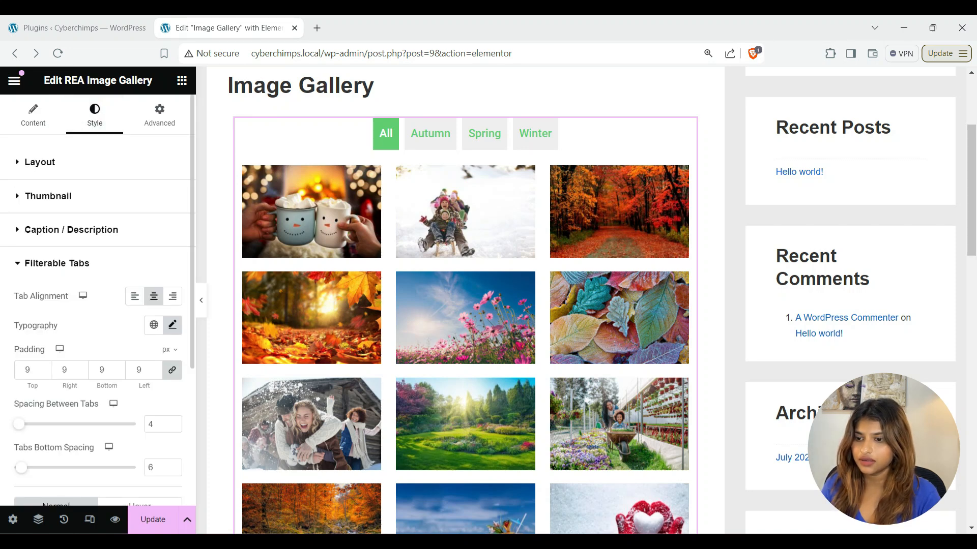
{"action": "scroll", "coordinate": [98, 331], "scroll_direction": "down", "scroll_amount": 1}
{"action": "scroll", "coordinate": [97, 305], "scroll_direction": "down", "scroll_amount": 2}
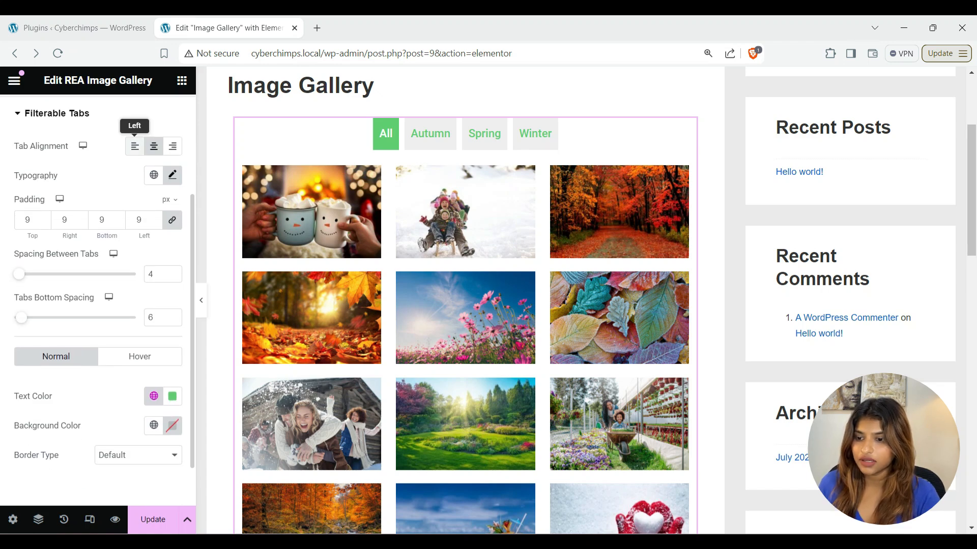
{"action": "left_click", "coordinate": [134, 146]}
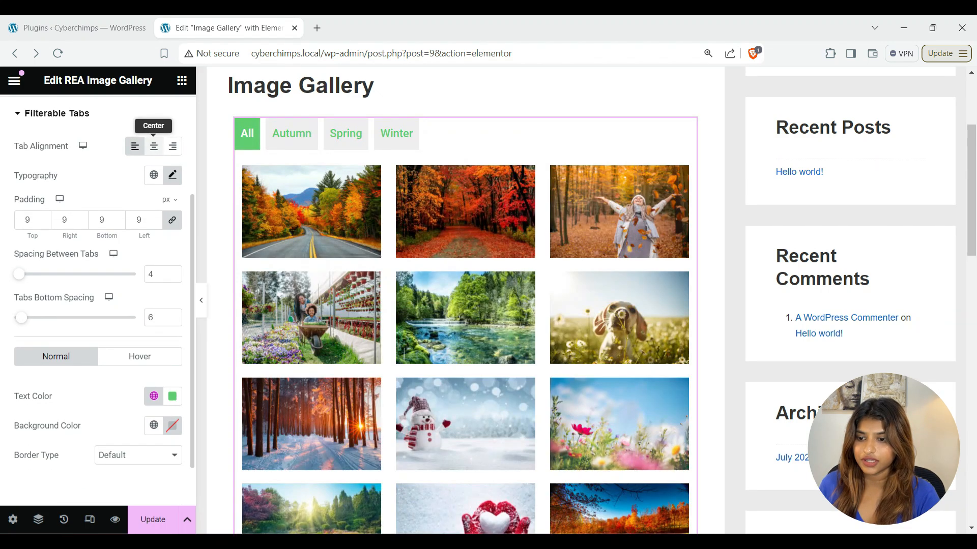
{"action": "left_click", "coordinate": [153, 146]}
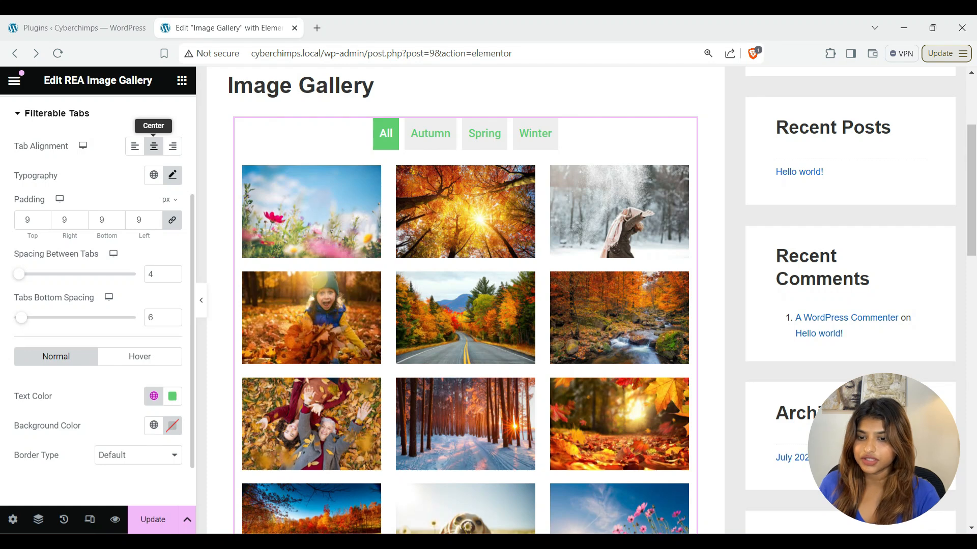
Set the font family of the filter tabs to Abril Fatface.
{"action": "left_click", "coordinate": [172, 175]}
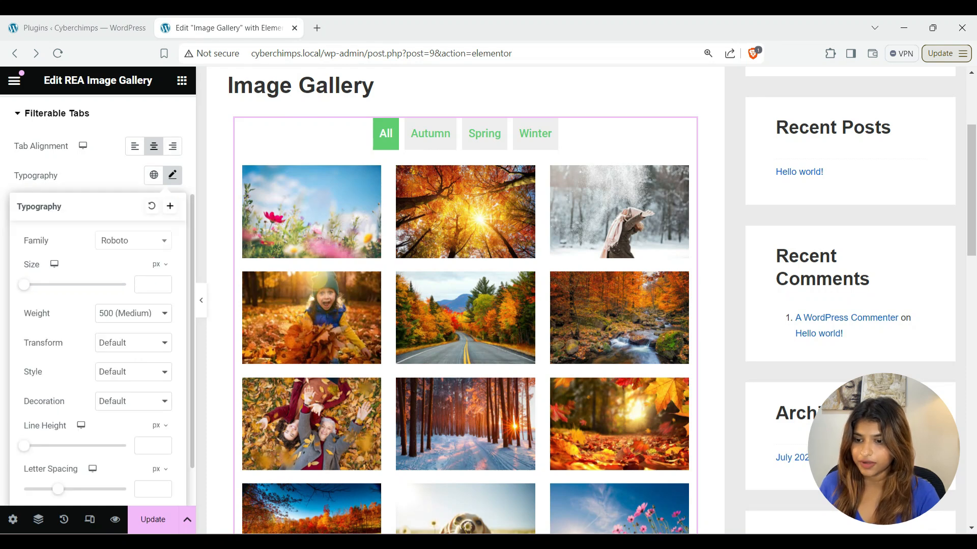
{"action": "left_click", "coordinate": [134, 240]}
{"action": "scroll", "coordinate": [130, 336], "scroll_direction": "down", "scroll_amount": 3}
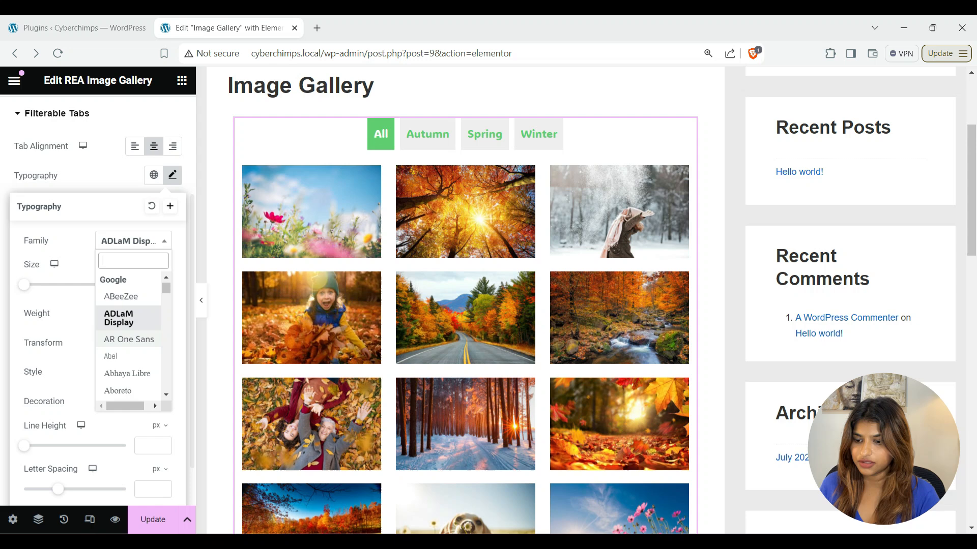
{"action": "scroll", "coordinate": [128, 341], "scroll_direction": "down", "scroll_amount": 1}
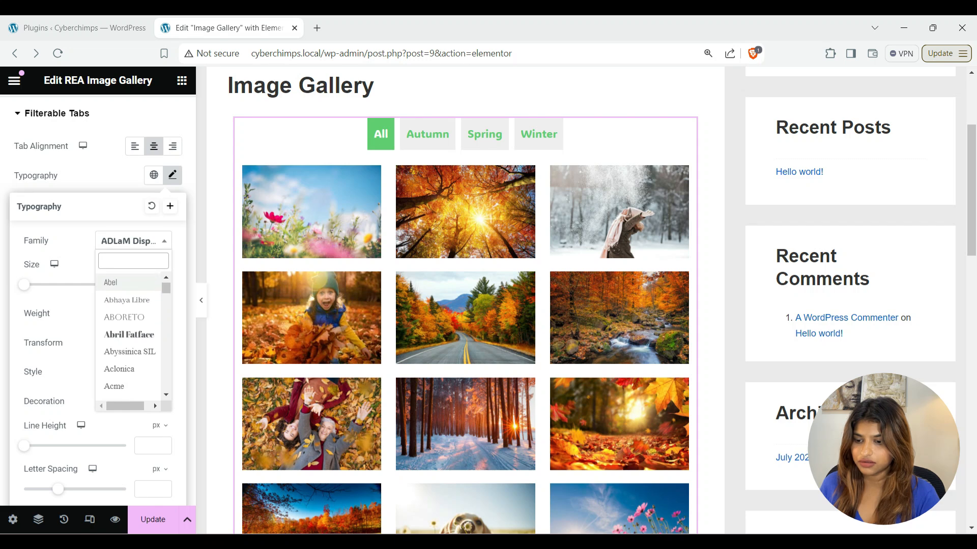
{"action": "left_click", "coordinate": [129, 334]}
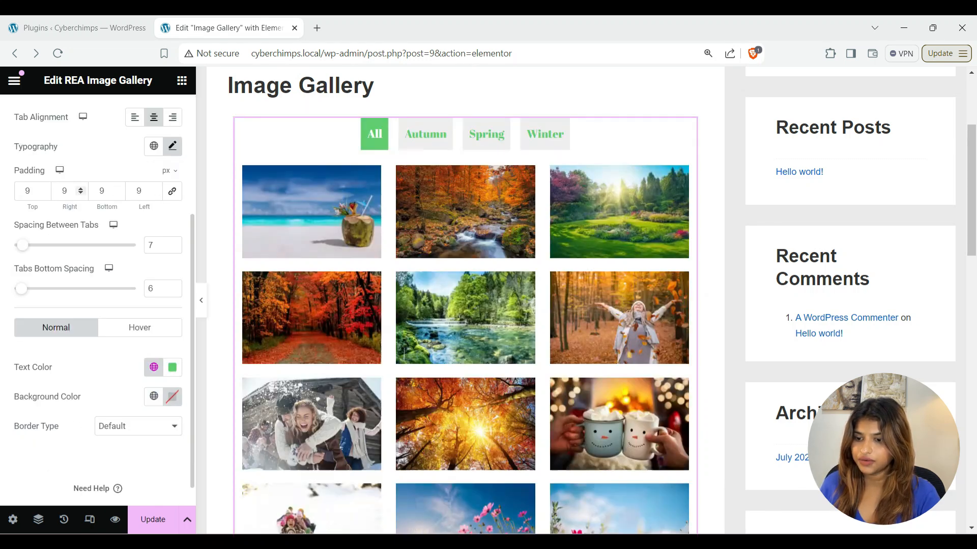
Set the filter tabs' padding to 10 px top, 20 px right, 10 px bottom and 20 px left.
{"action": "left_click", "coordinate": [155, 189]}
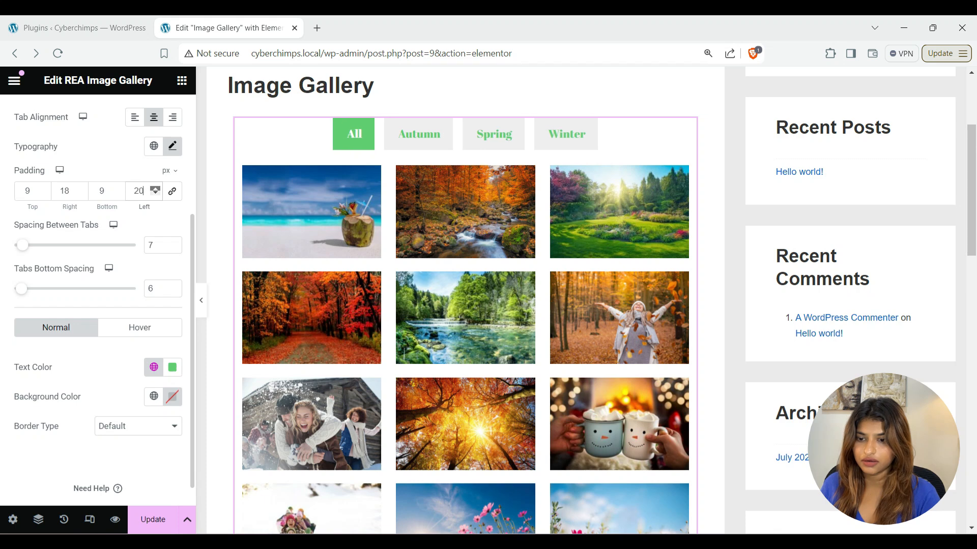
{"action": "left_click", "coordinate": [80, 189]}
{"action": "left_click", "coordinate": [80, 189]}
{"action": "left_click", "coordinate": [155, 193]}
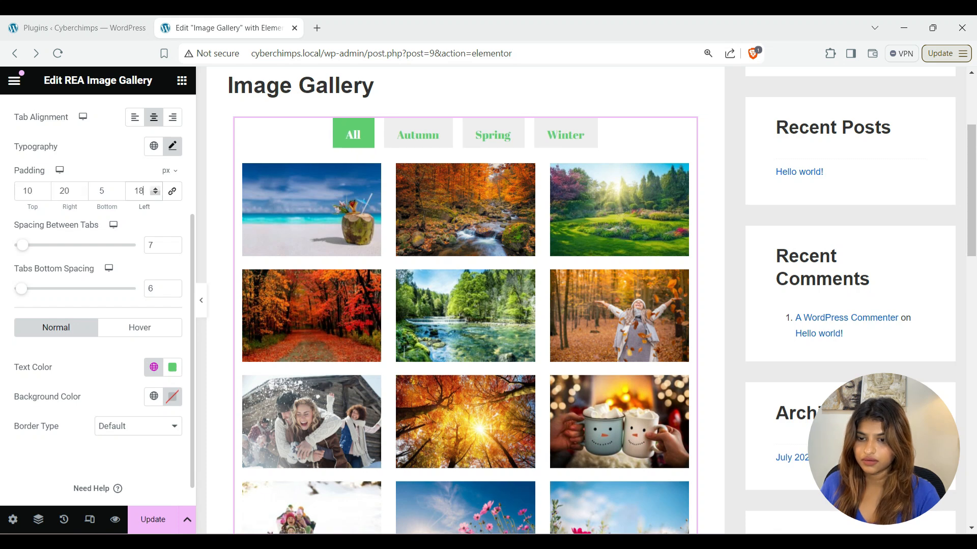
{"action": "left_click", "coordinate": [155, 189]}
{"action": "left_click", "coordinate": [155, 188]}
{"action": "left_click", "coordinate": [117, 188]}
{"action": "left_click", "coordinate": [117, 188]}
{"action": "left_click", "coordinate": [117, 189]}
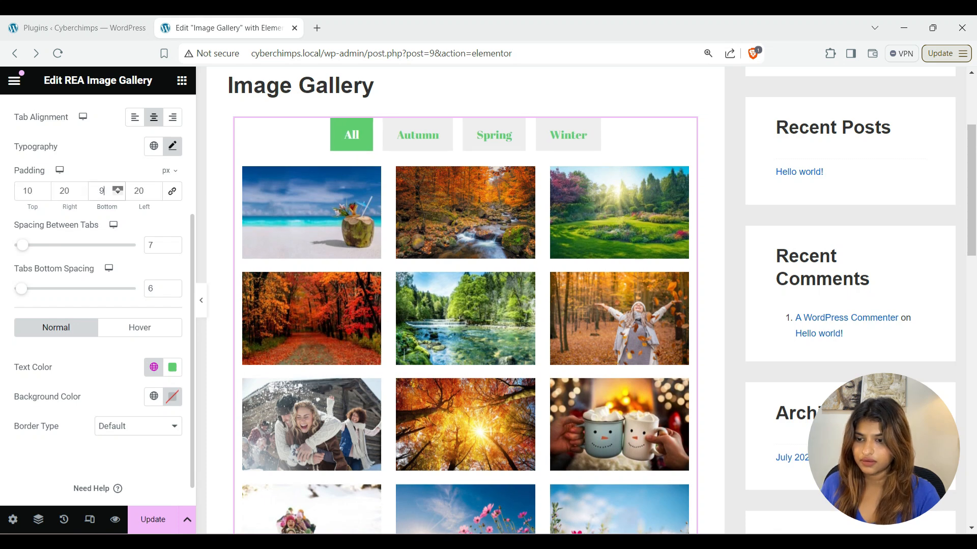
{"action": "left_click", "coordinate": [117, 189]}
{"action": "left_click", "coordinate": [118, 189]}
Set the spacing between the filter tabs to 5 and the tabs' bottom spacing to 13.
{"action": "mouse_move", "coordinate": [22, 245]}
{"action": "left_mouse_down"}
{"action": "mouse_move", "coordinate": [34, 245]}
{"action": "mouse_move", "coordinate": [20, 245]}
{"action": "left_mouse_up"}
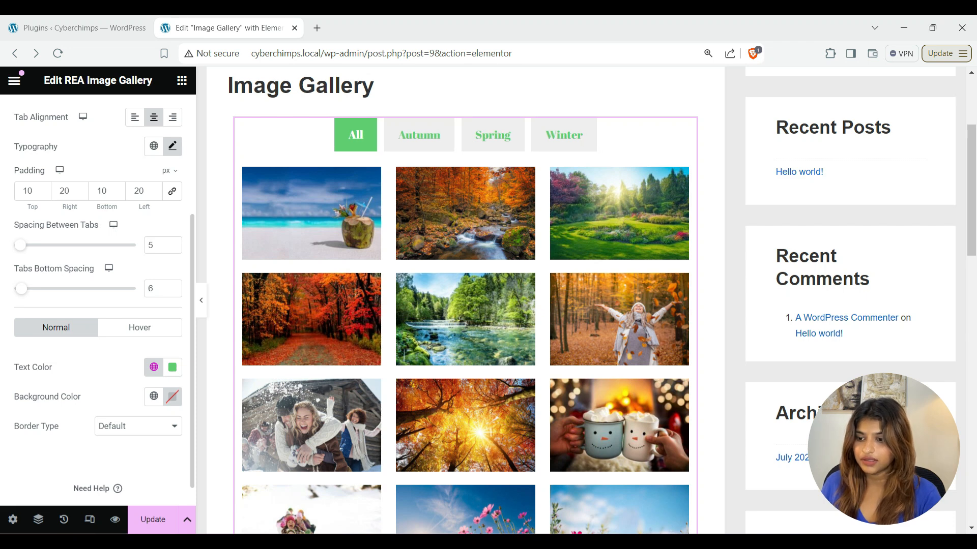
{"action": "left_click_drag", "start_coordinate": [21, 288], "coordinate": [30, 288]}
Set the normal-state text color of the filter tabs to white, #FFFFFF.
{"action": "scroll", "coordinate": [98, 300], "scroll_direction": "down", "scroll_amount": 1}
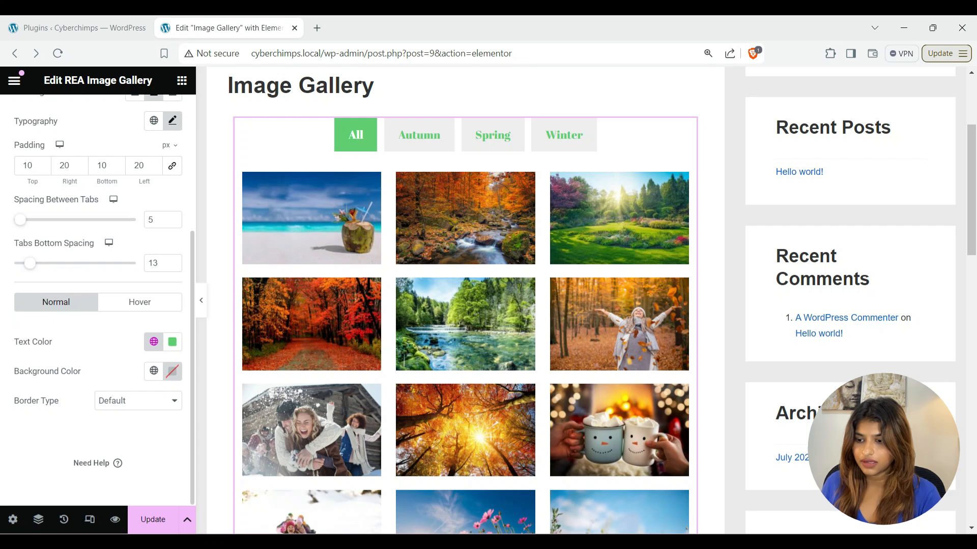
{"action": "left_click", "coordinate": [172, 342]}
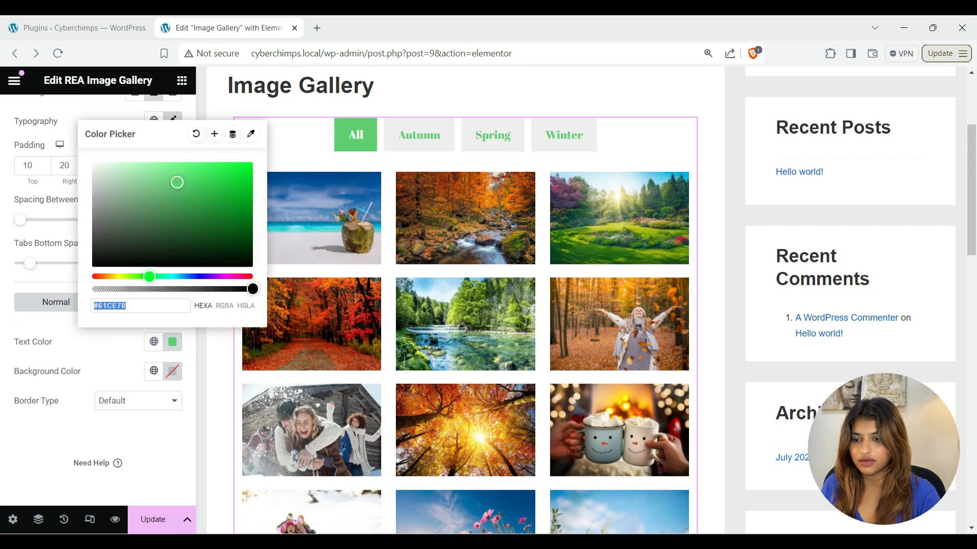
{"action": "type", "text": "#FFFFFF"}
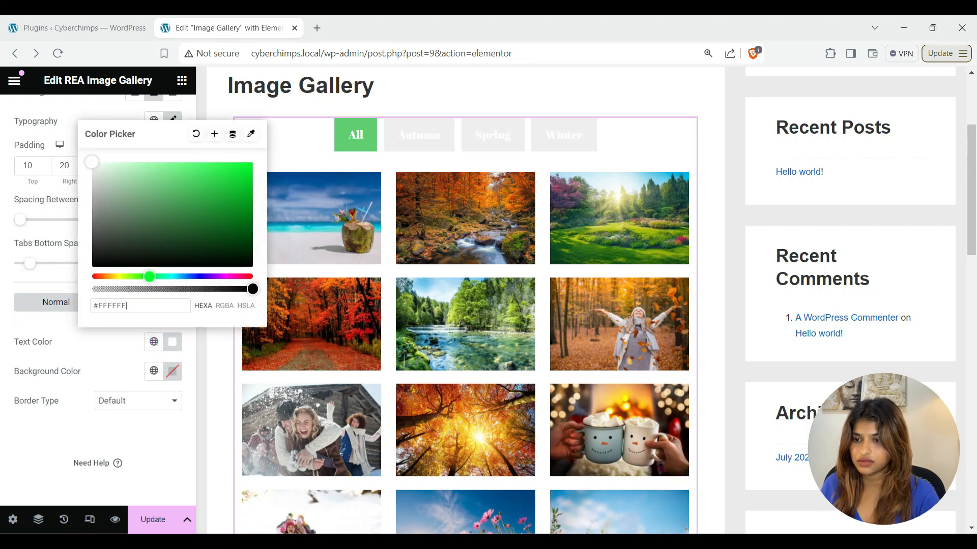
{"action": "left_click", "coordinate": [113, 363]}
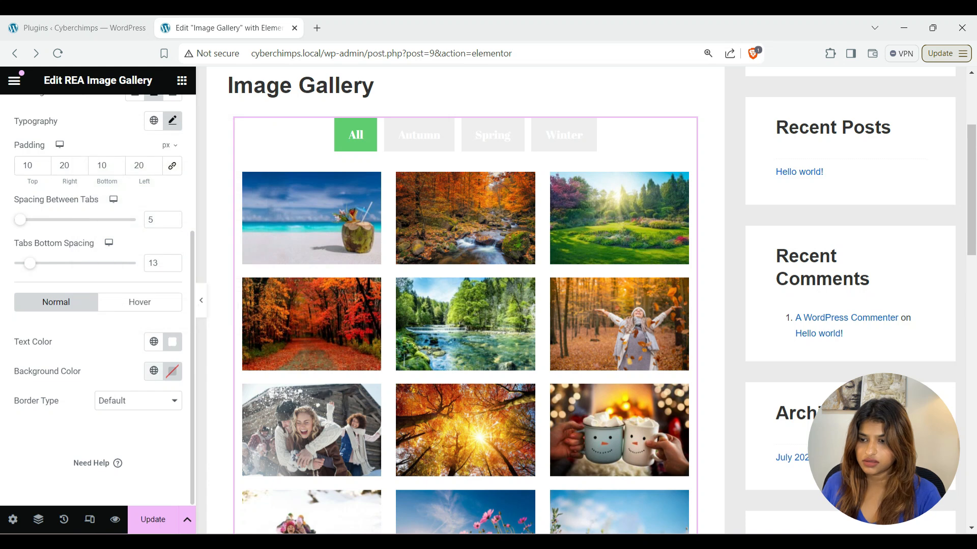
Set the normal-state background color of the filter tabs to a medium purple.
{"action": "left_click", "coordinate": [172, 371]}
{"action": "type", "text": "#010102"}
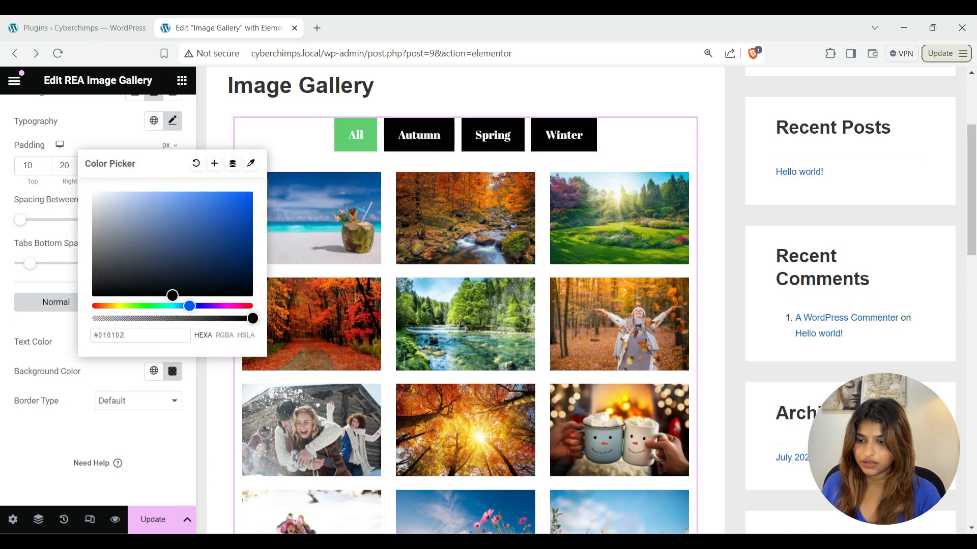
{"action": "left_click_drag", "start_coordinate": [197, 306], "coordinate": [207, 306]}
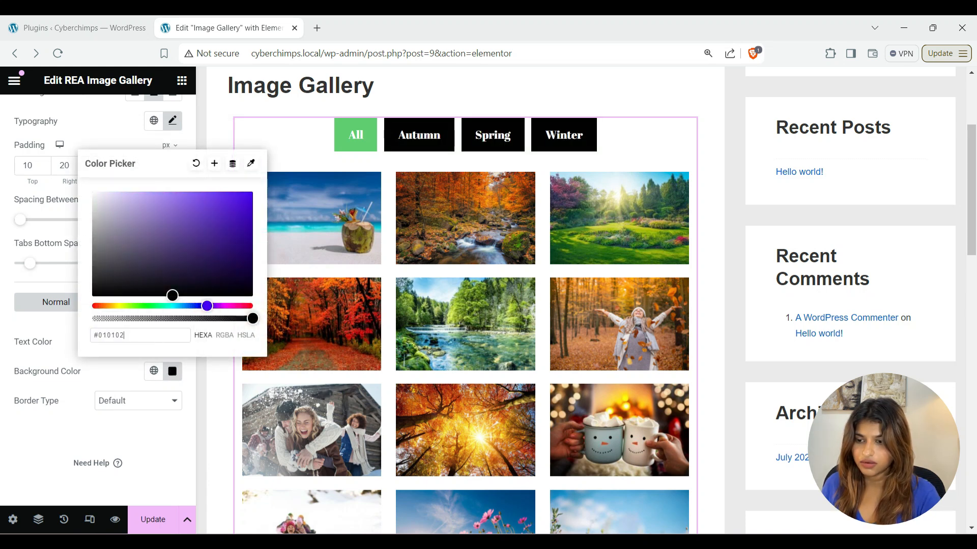
{"action": "left_click_drag", "start_coordinate": [215, 214], "coordinate": [206, 204]}
Give the filter tabs a Solid border type in the normal state.
{"action": "left_click", "coordinate": [137, 400]}
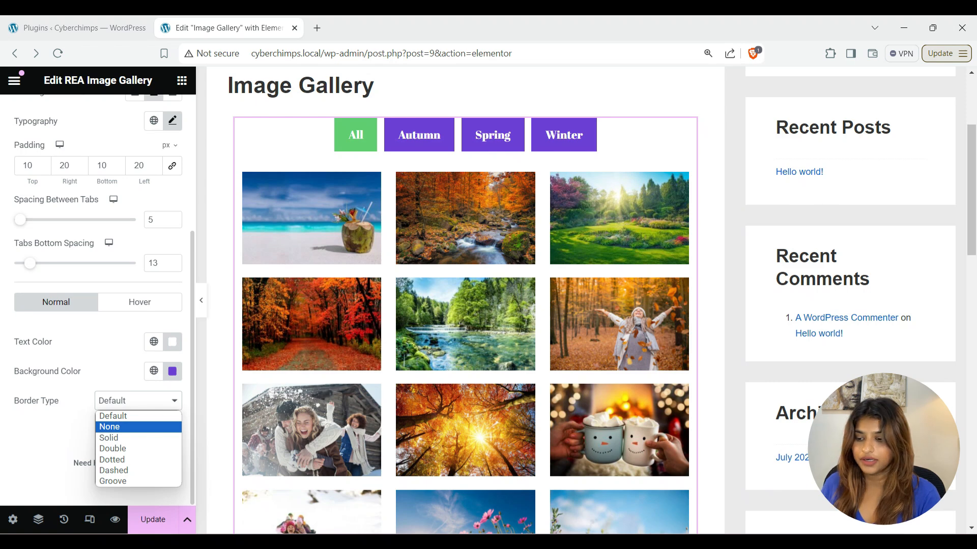
{"action": "left_click", "coordinate": [108, 437]}
{"action": "scroll", "coordinate": [97, 305], "scroll_direction": "down", "scroll_amount": 2}
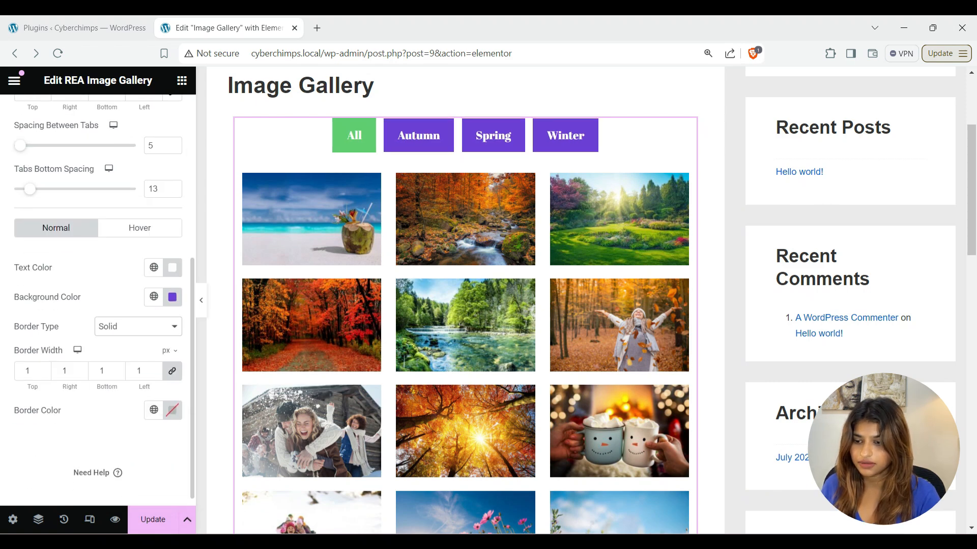
Set the filter tabs' normal-state border width to 2 px on all sides and the border color to near-black, #020101.
{"action": "left_click", "coordinate": [155, 359]}
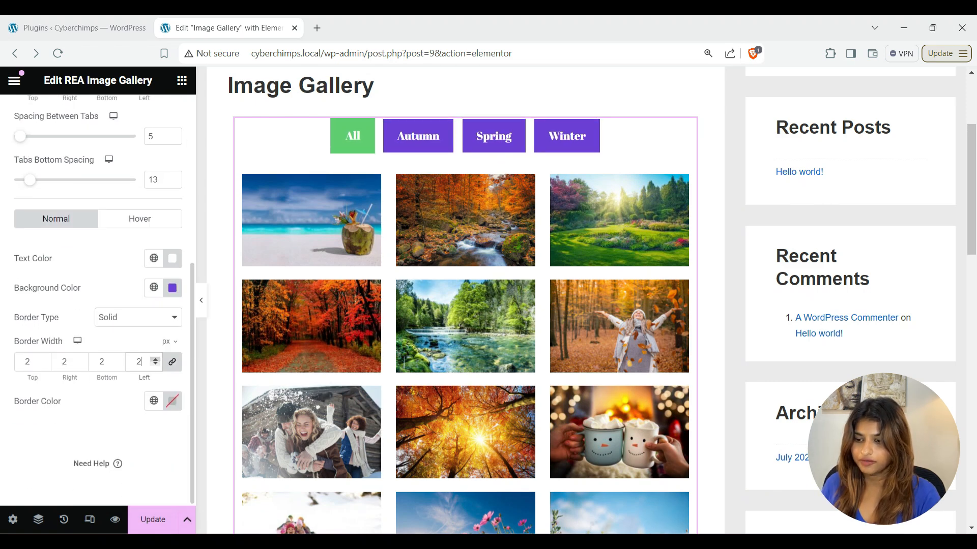
{"action": "left_click", "coordinate": [172, 401]}
{"action": "left_click", "coordinate": [172, 401]}
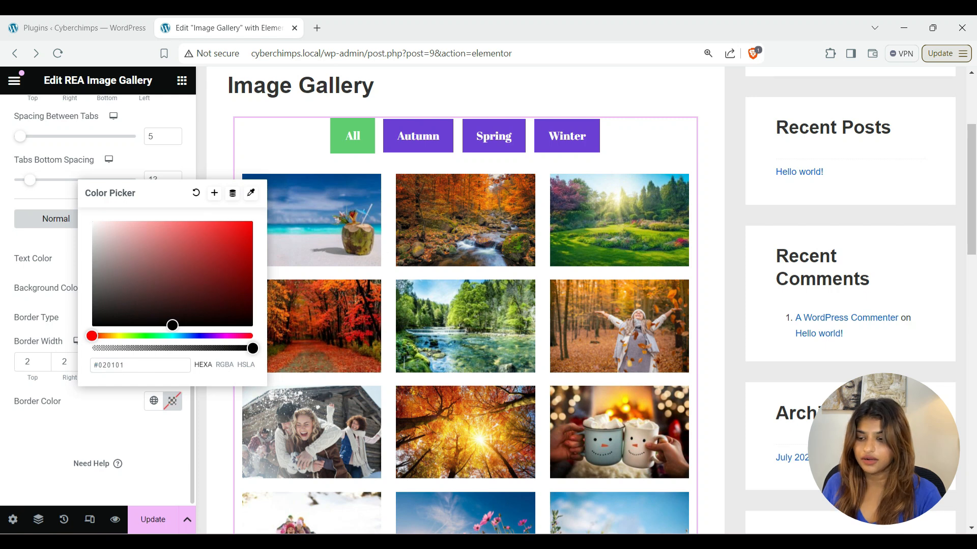
Set the filter tabs' active/hover text color to black, #000000, and their active/hover background color to yellow, #F0FF44.
{"action": "left_click", "coordinate": [139, 219]}
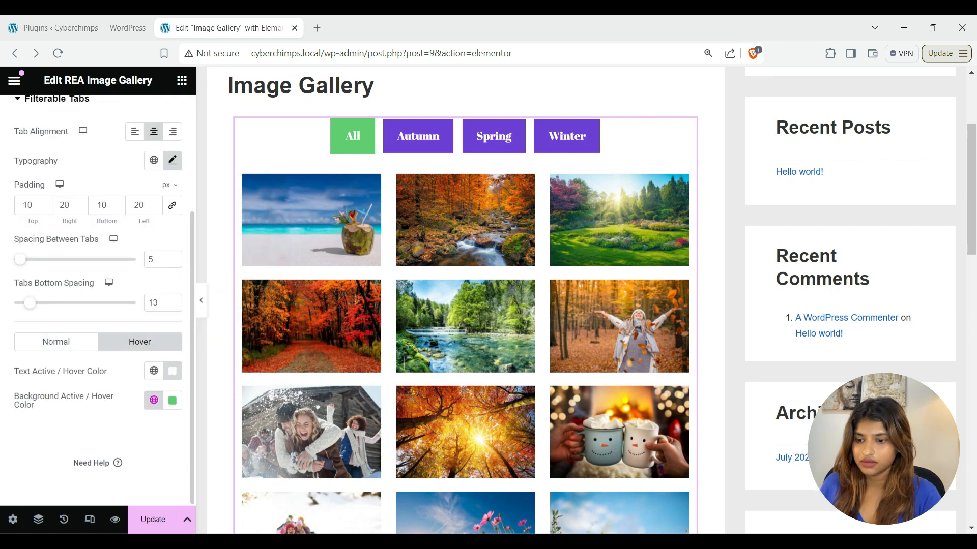
{"action": "left_click", "coordinate": [172, 371]}
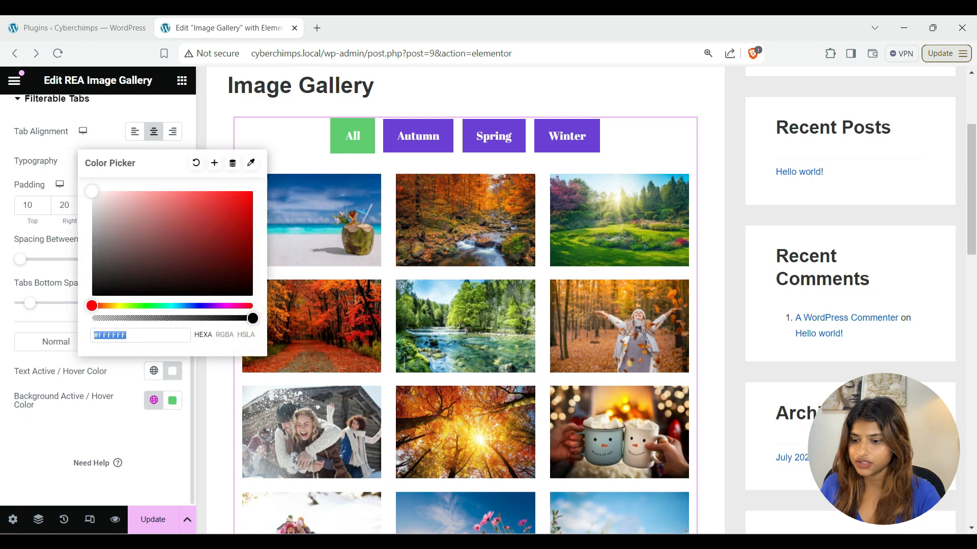
{"action": "type", "text": "#000000"}
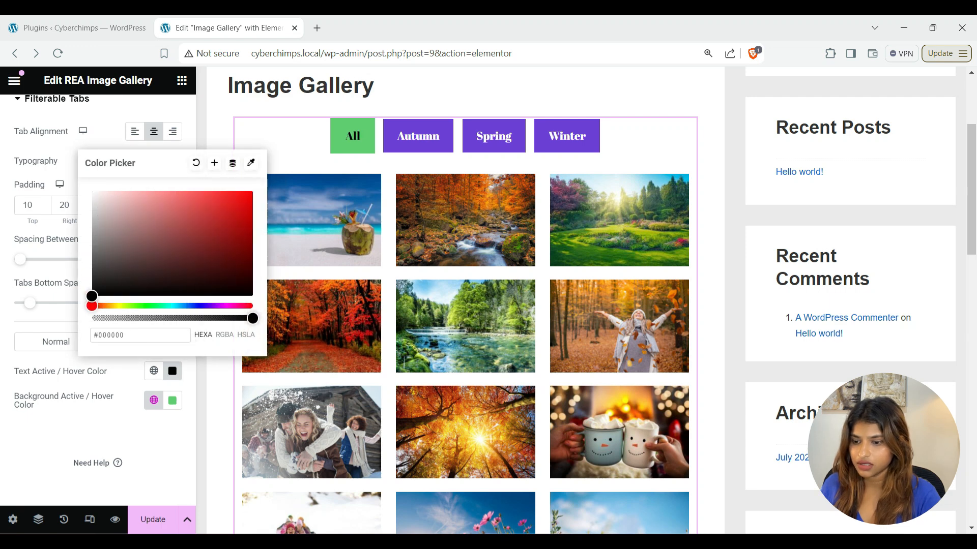
{"action": "left_click", "coordinate": [172, 400]}
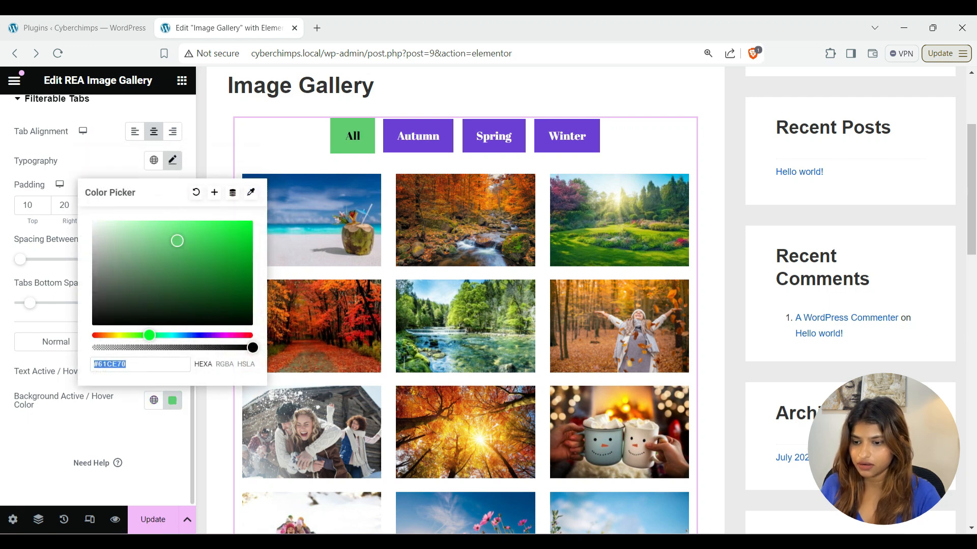
{"action": "type", "text": "#F0FF44"}
{"action": "left_click", "coordinate": [138, 436]}
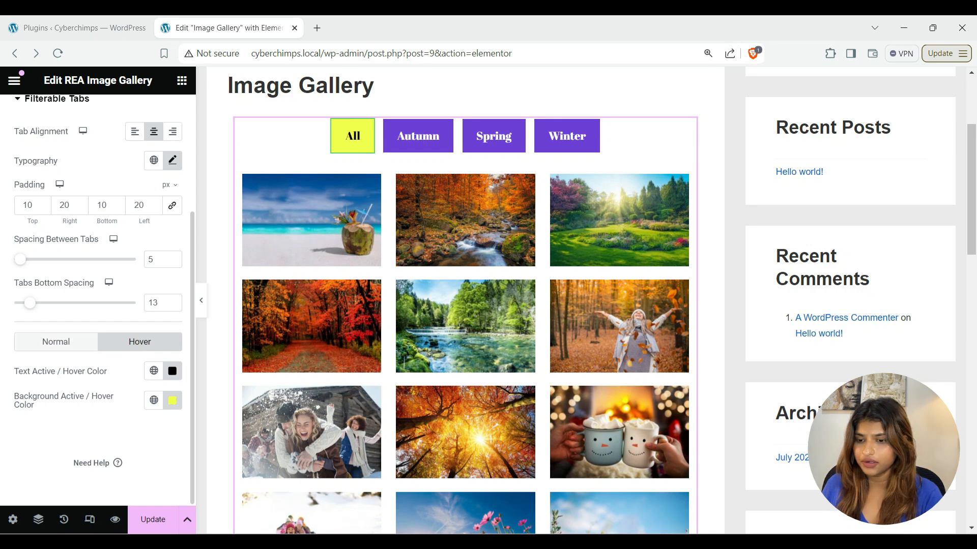
Reset the filter tabs' normal-state border type to Default and save the page.
{"action": "left_click", "coordinate": [56, 341]}
{"action": "scroll", "coordinate": [97, 300], "scroll_direction": "down", "scroll_amount": 3}
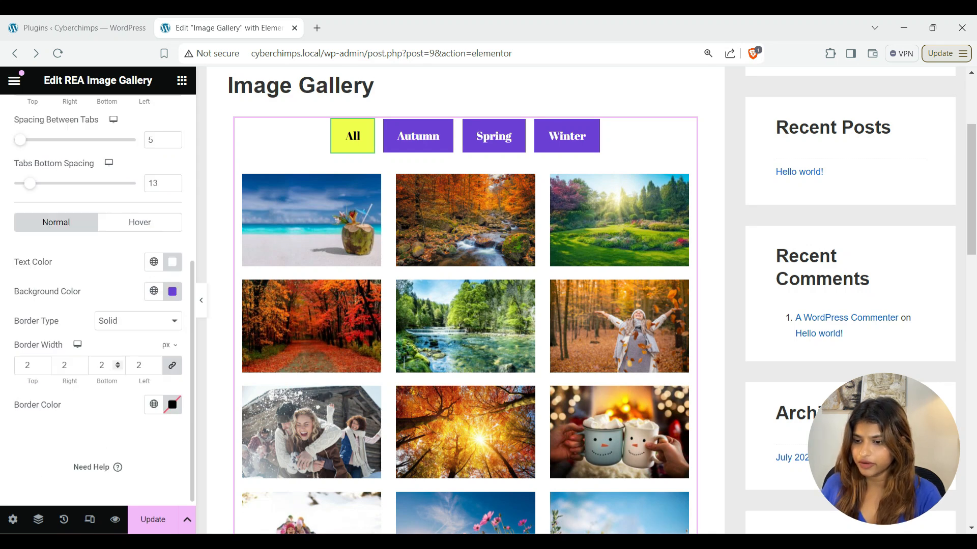
{"action": "left_click", "coordinate": [138, 317]}
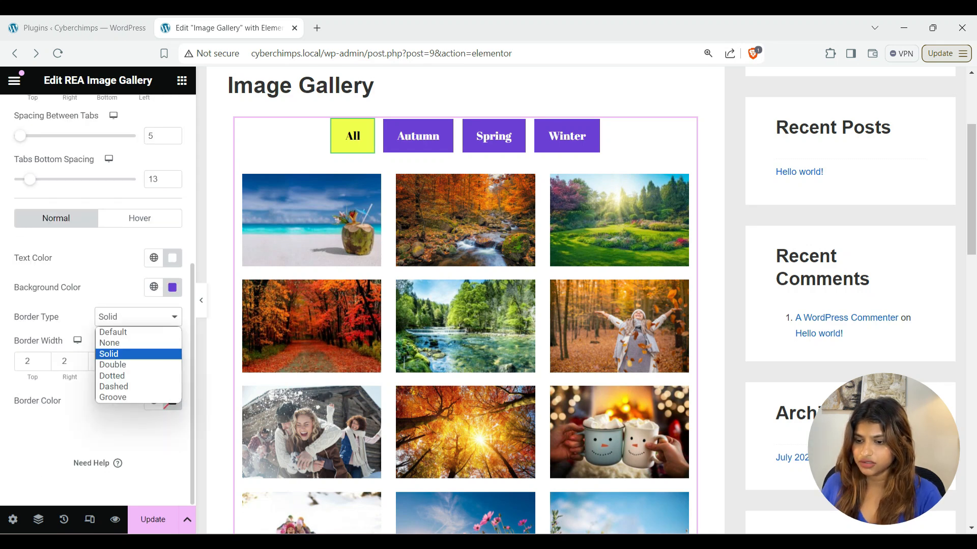
{"action": "left_click", "coordinate": [112, 332]}
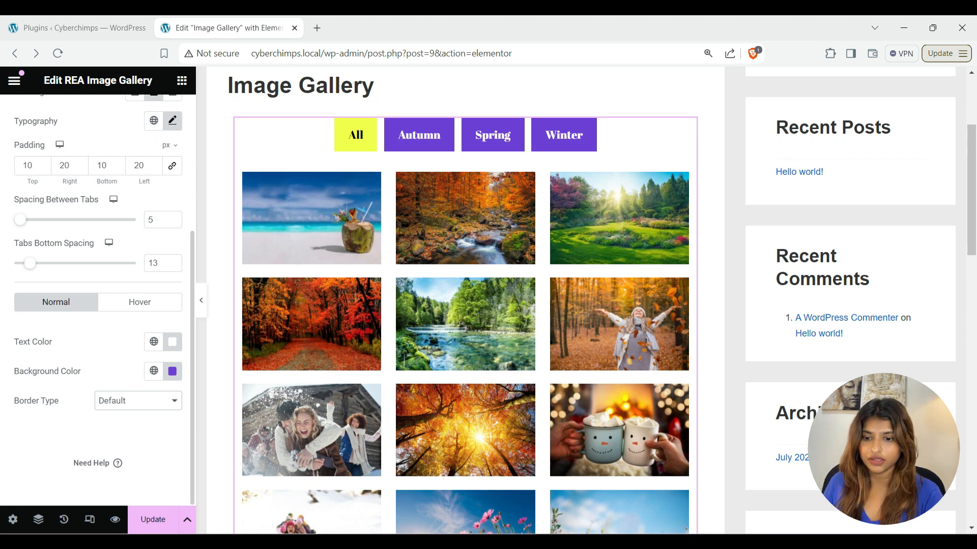
{"action": "key", "text": "ctrl+s"}
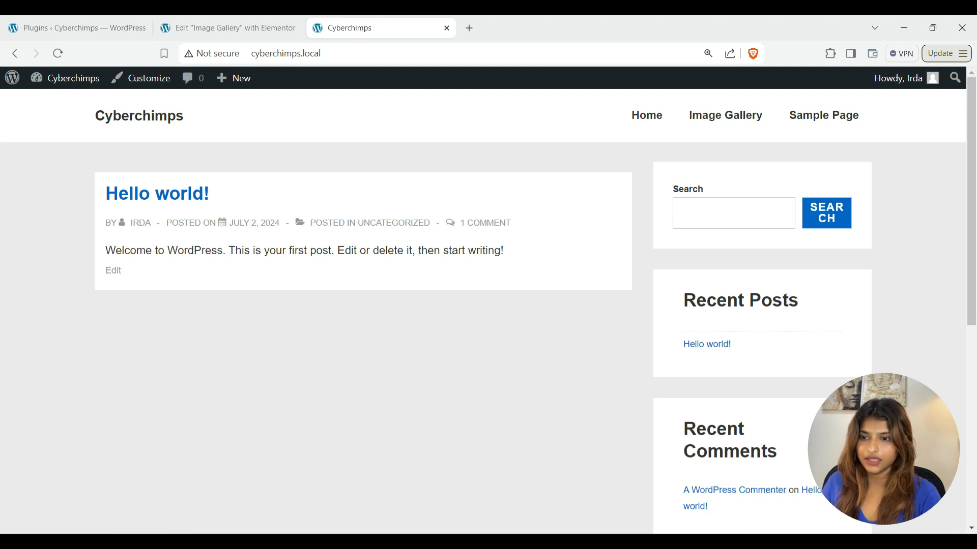
Open the Image Gallery page on the live site and look through the full set of gallery images.
{"action": "left_click", "coordinate": [725, 115]}
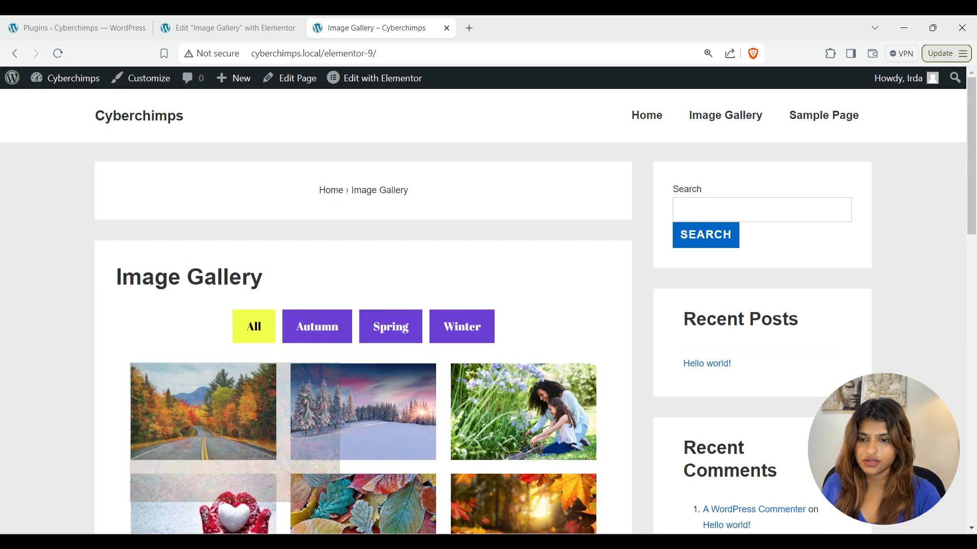
{"action": "scroll", "coordinate": [363, 305], "scroll_direction": "down", "scroll_amount": 8}
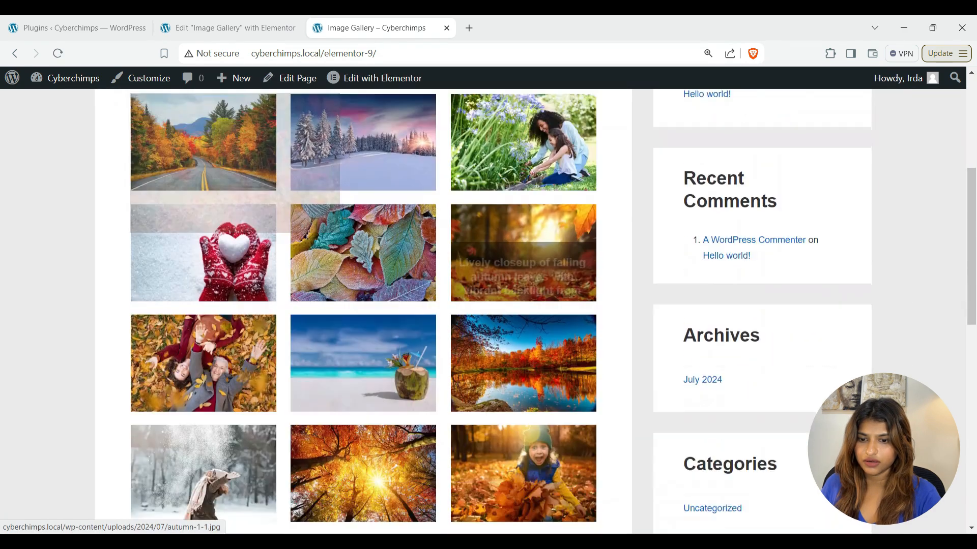
{"action": "scroll", "coordinate": [363, 305], "scroll_direction": "down", "scroll_amount": 7}
{"action": "scroll", "coordinate": [363, 305], "scroll_direction": "up", "scroll_amount": 16}
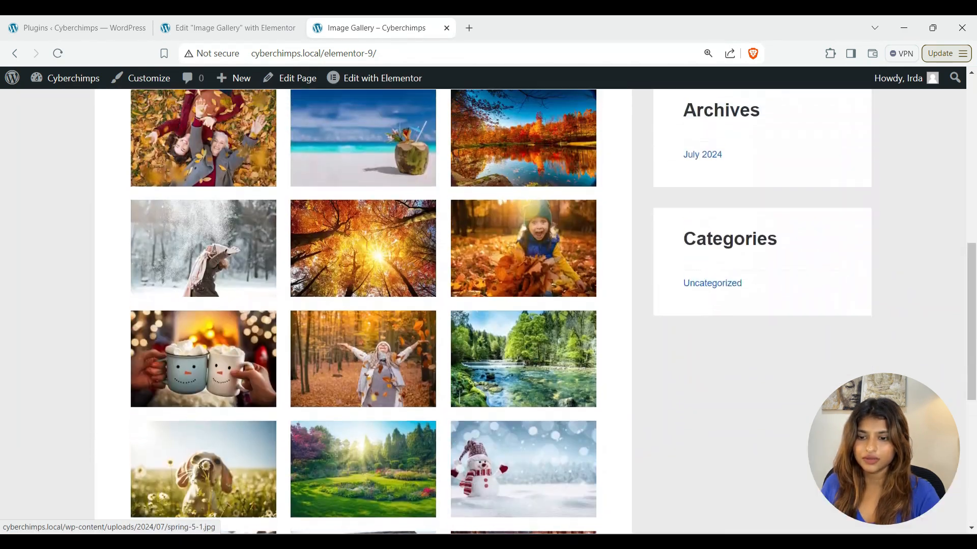
Test the live gallery's filter tabs by showing the Autumn, Spring and Winter images in turn.
{"action": "left_click", "coordinate": [317, 327]}
{"action": "scroll", "coordinate": [363, 305], "scroll_direction": "down", "scroll_amount": 2}
{"action": "left_click", "coordinate": [390, 220]}
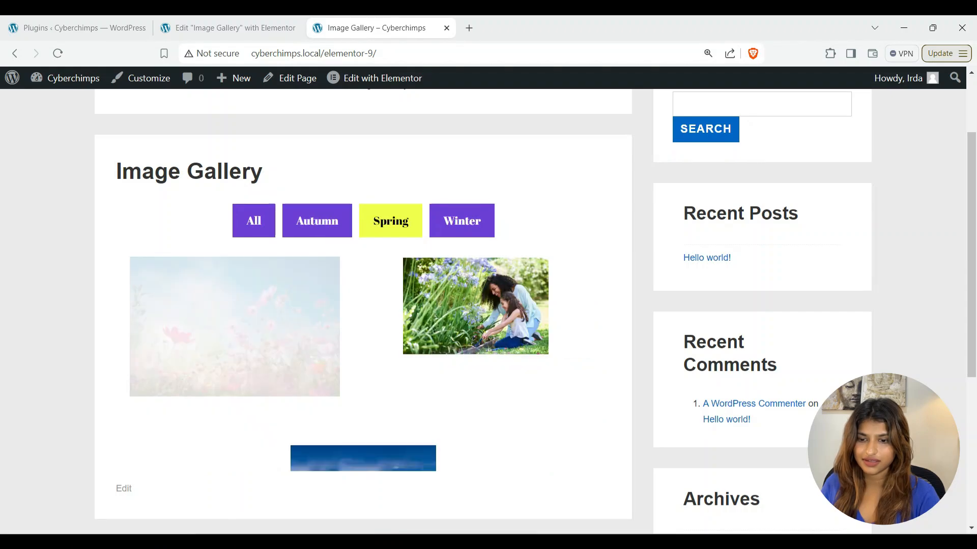
{"action": "left_click", "coordinate": [462, 221]}
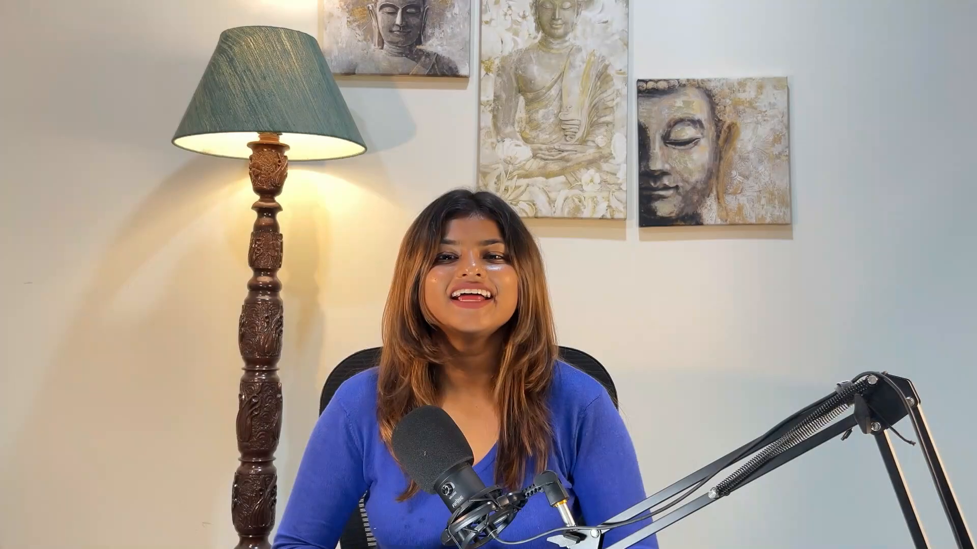